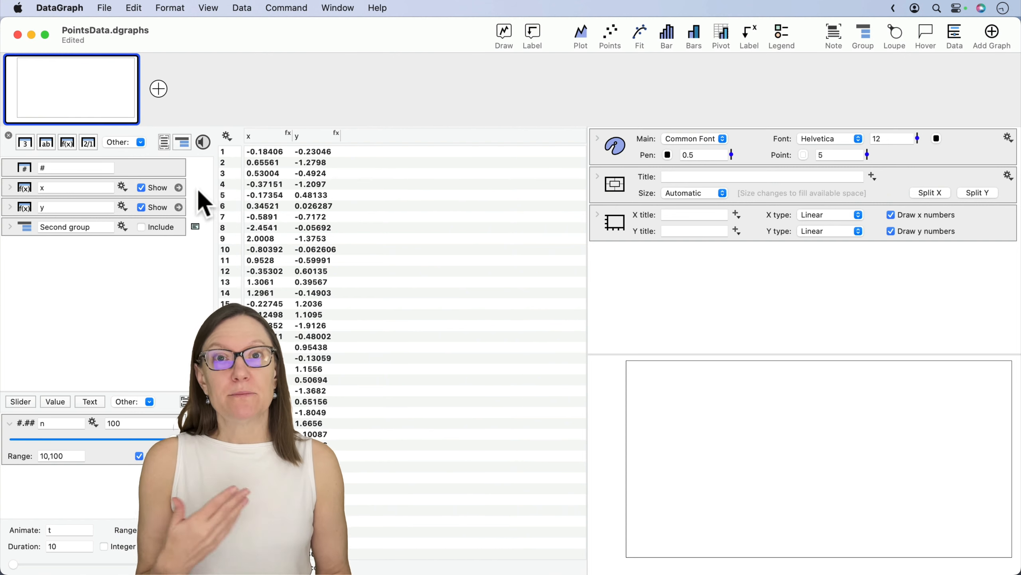
- Review the expression that generates the x column and the slider for the number of rows n
click(22, 188)
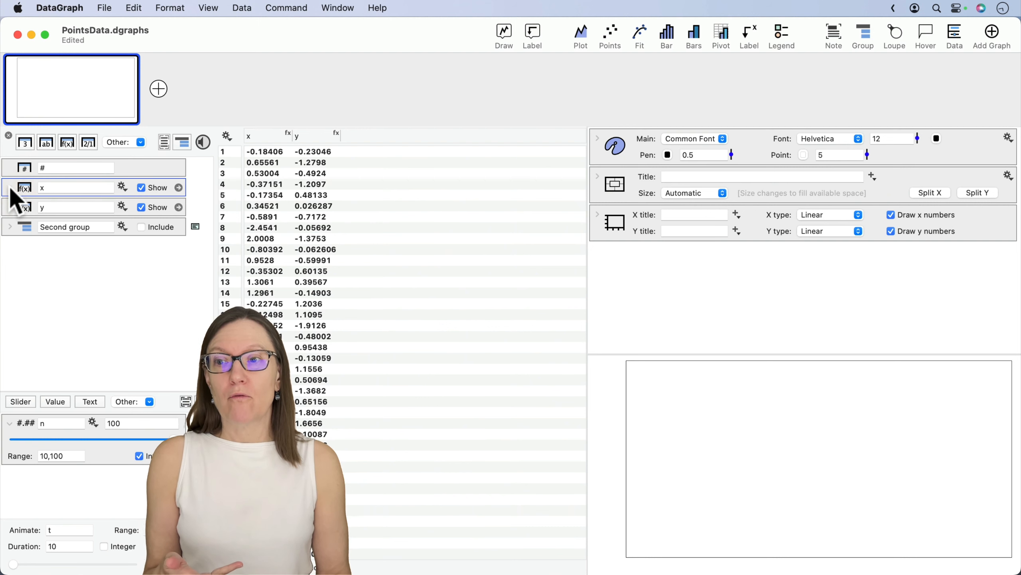
click(9, 188)
click(4, 204)
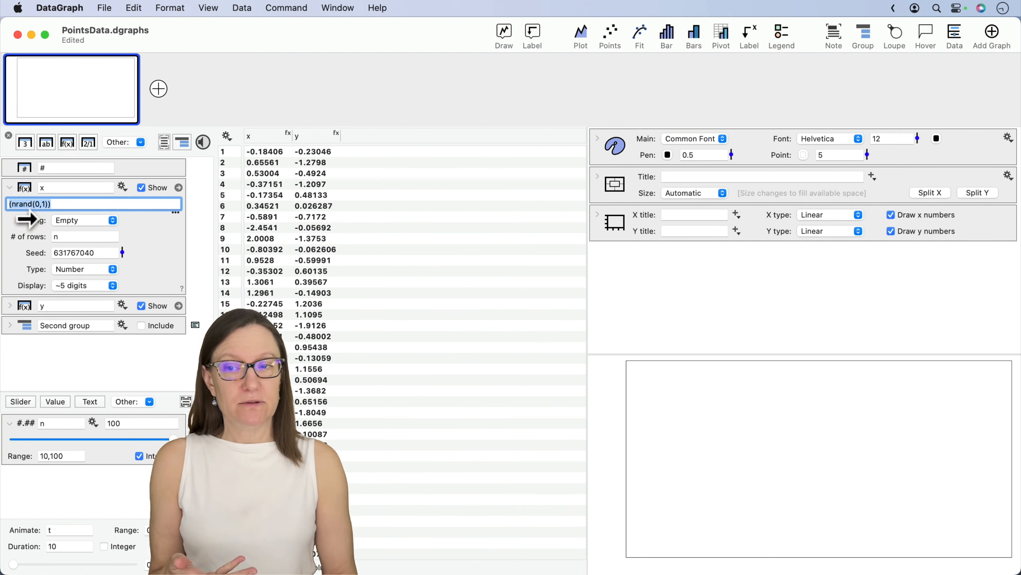
click(9, 188)
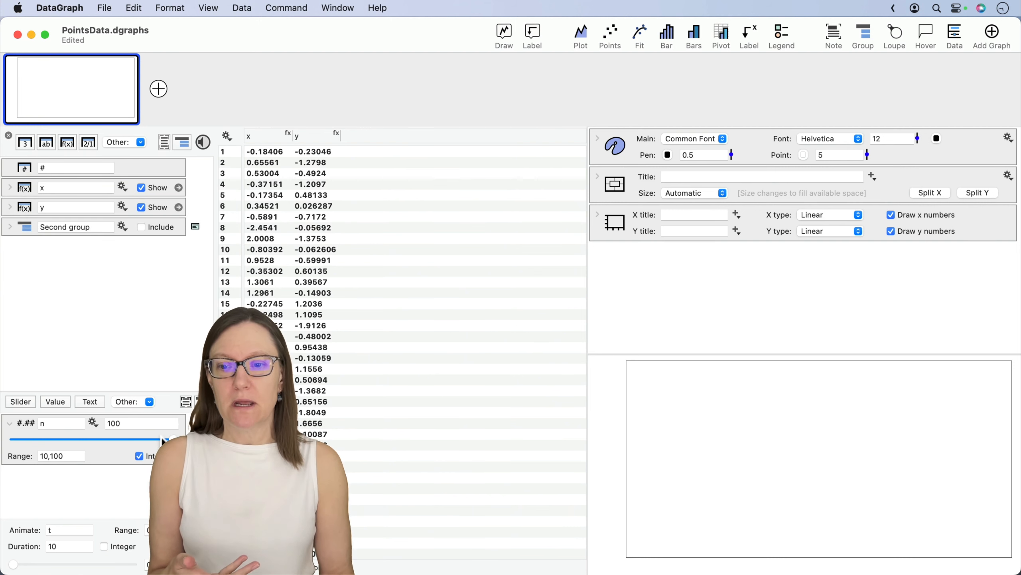
drag(157, 443, 587, 177)
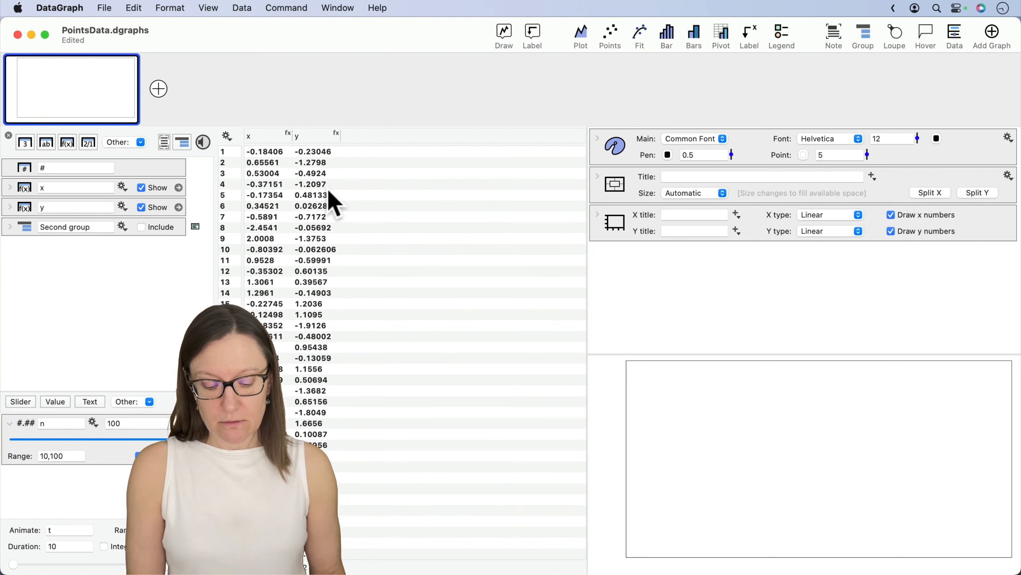
- Plot the x and y columns together with a Points command and add an oval Region to the graph
key(shift)
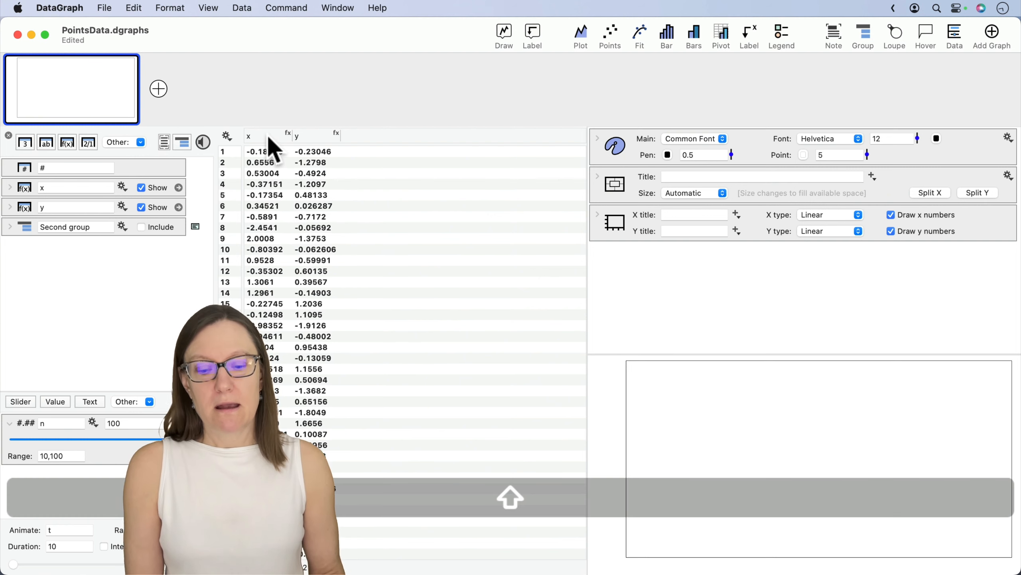
click(268, 136)
shift+click(314, 133)
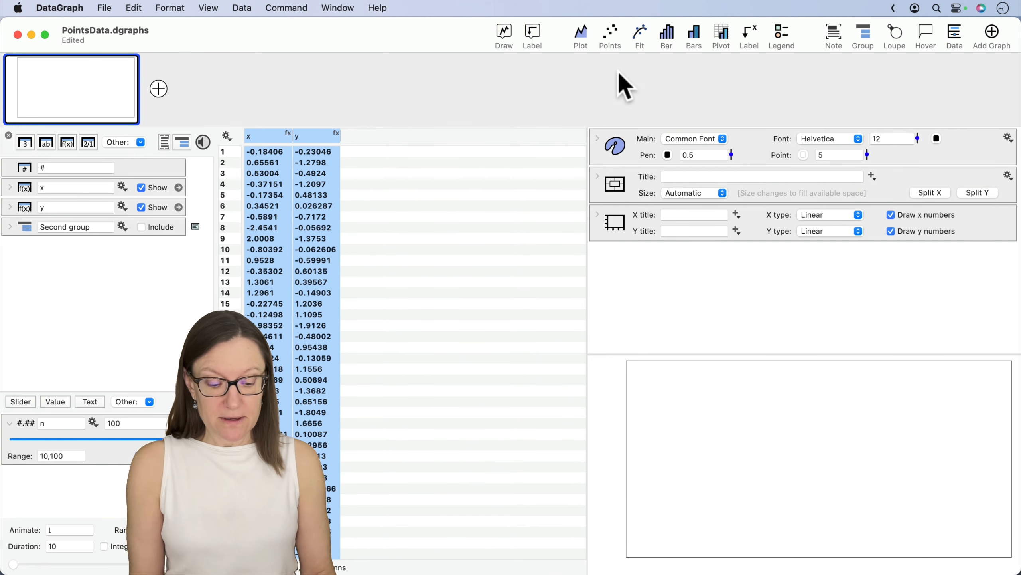
key(super)
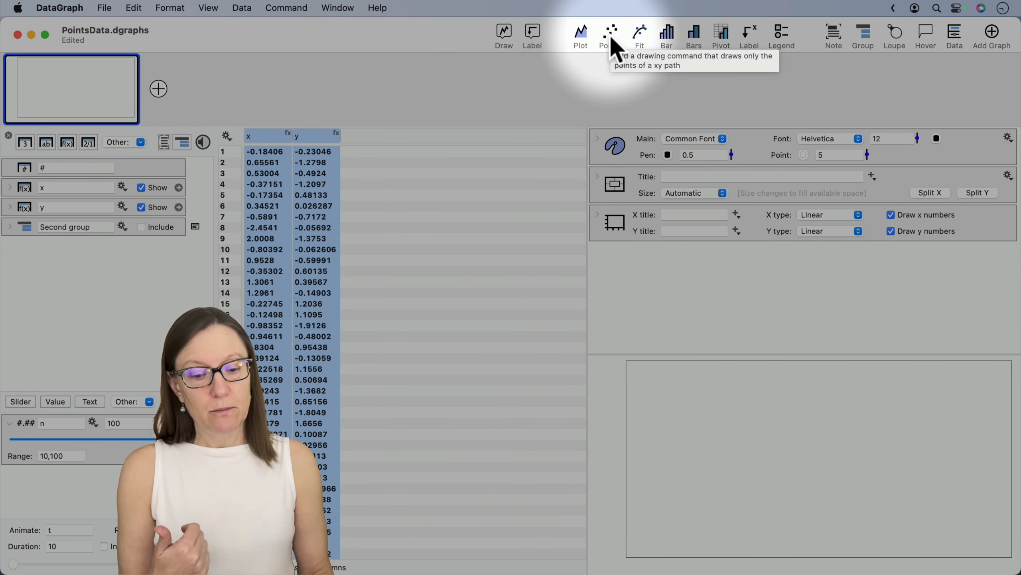
click(611, 38)
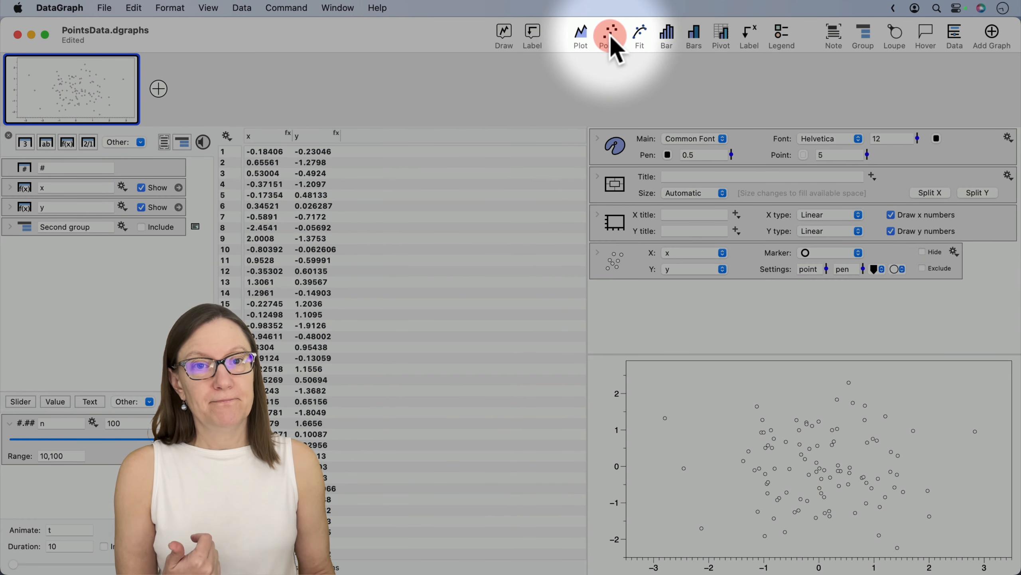
click(529, 33)
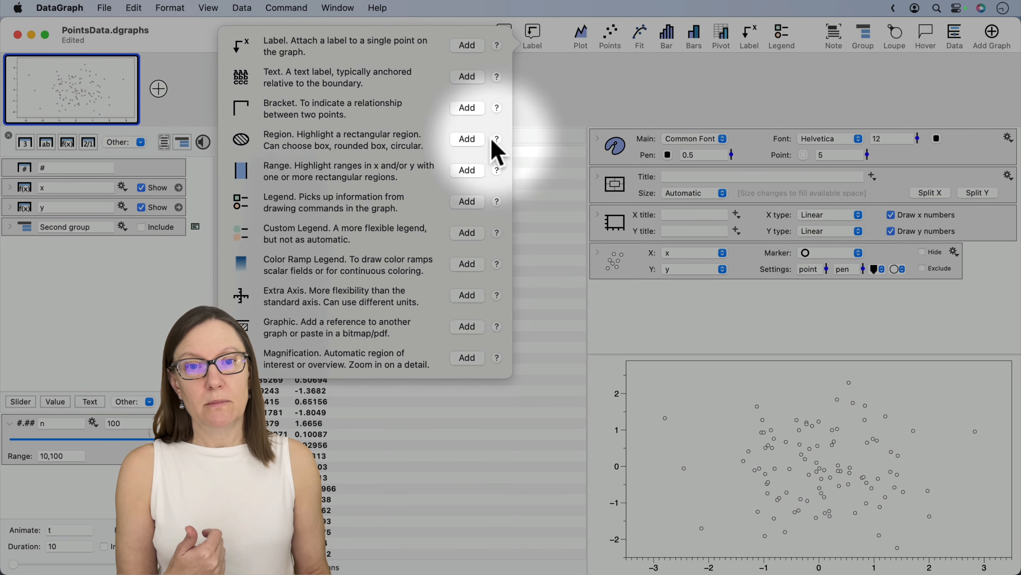
click(470, 140)
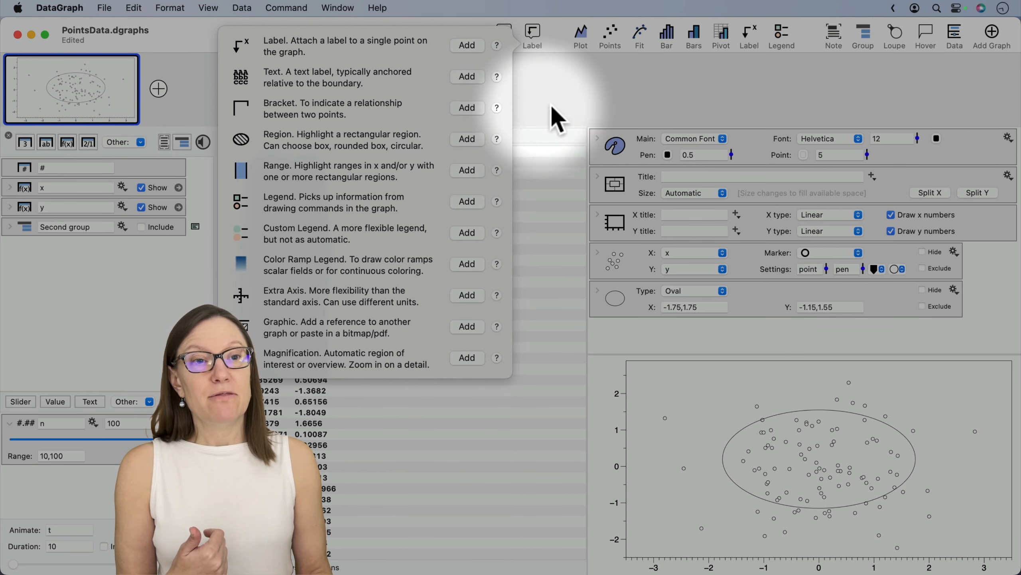
- Add a group for drawing commands and move the Points command into it, leaving the group unnamed
click(867, 41)
key(super+m)
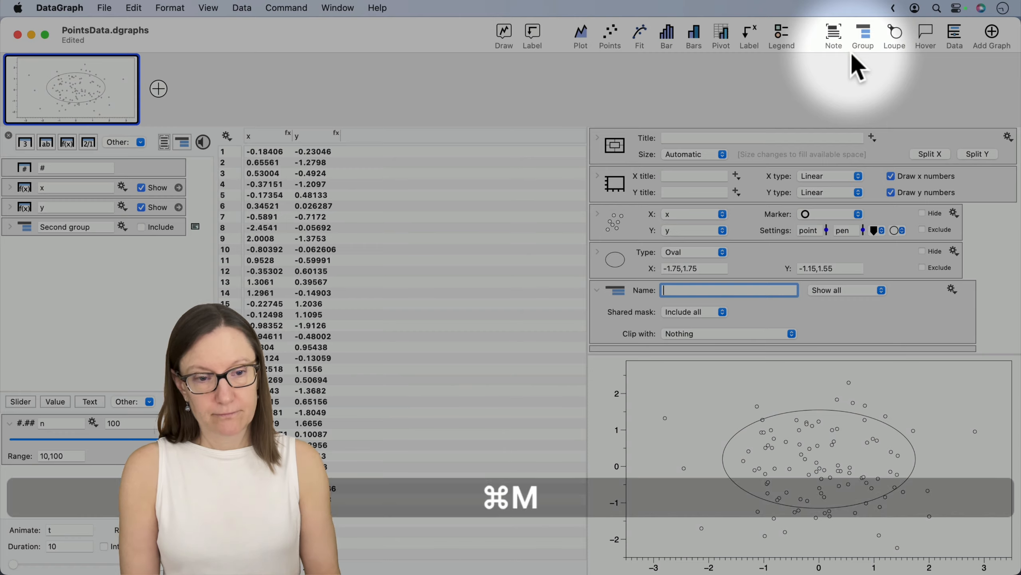
click(626, 317)
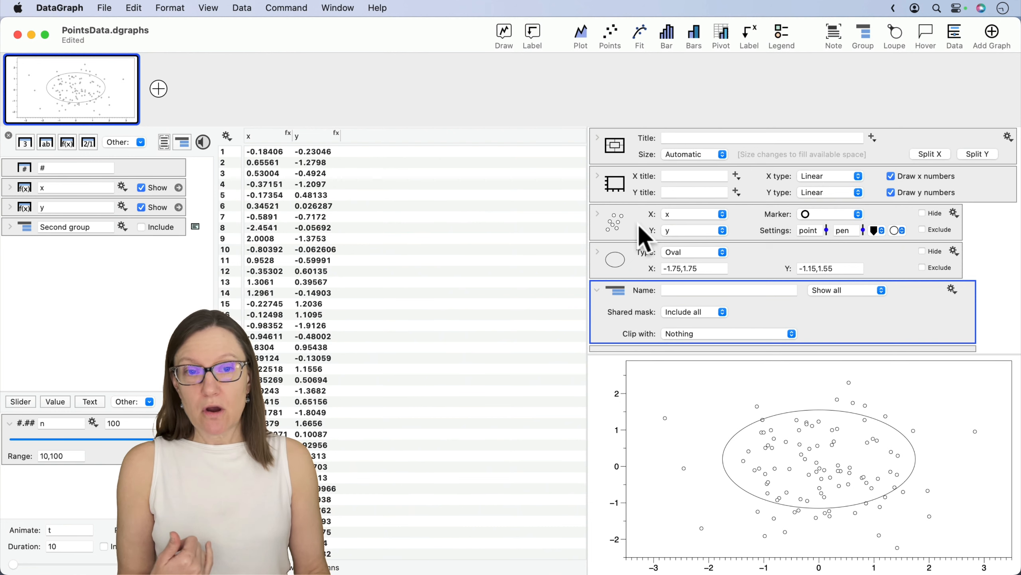
drag(634, 222, 639, 341)
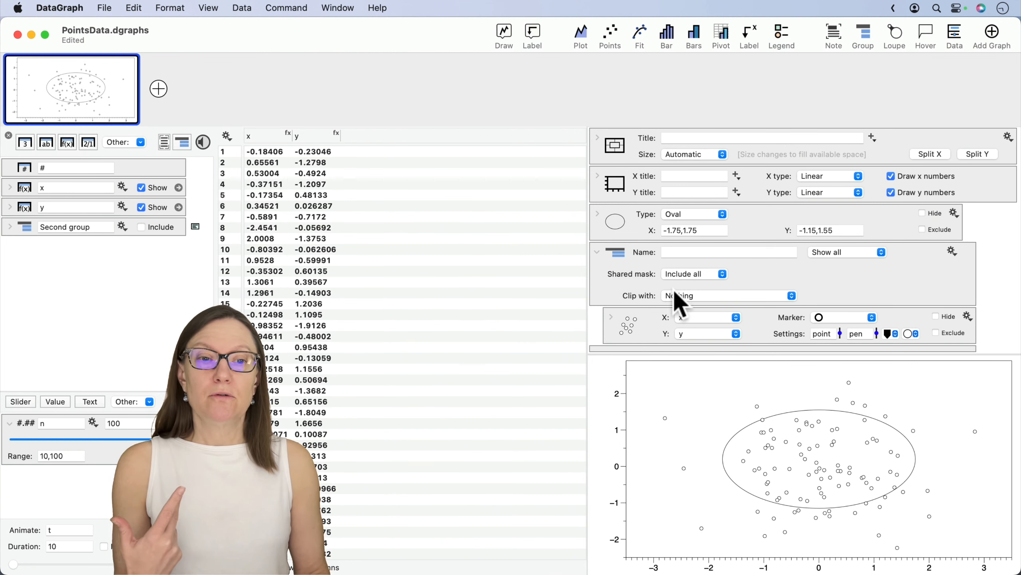
- Clip the group with the Region and shift the oval to about X -2.075 to 1.425 and Y -1.163 to 1.537
click(684, 296)
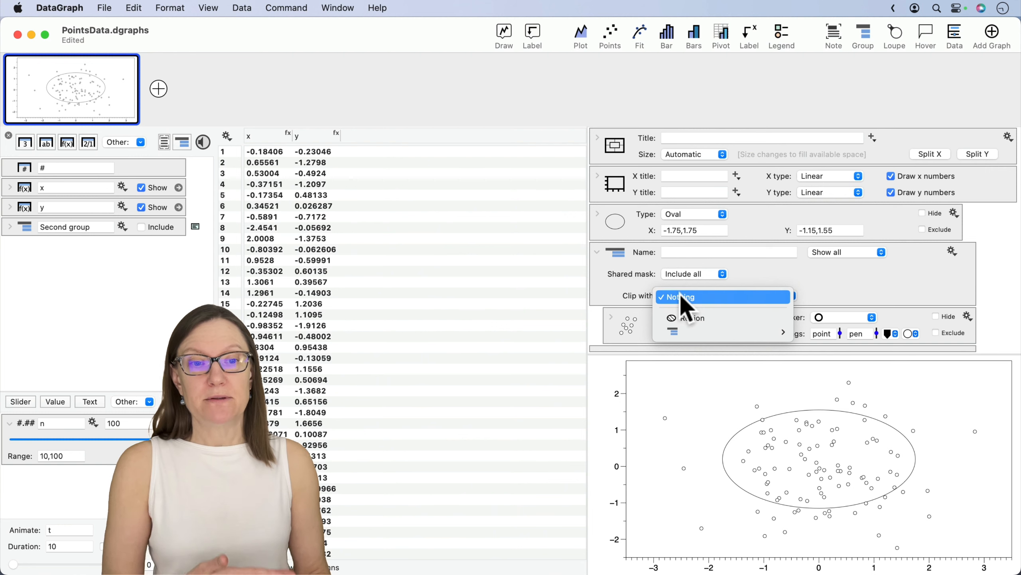
click(683, 296)
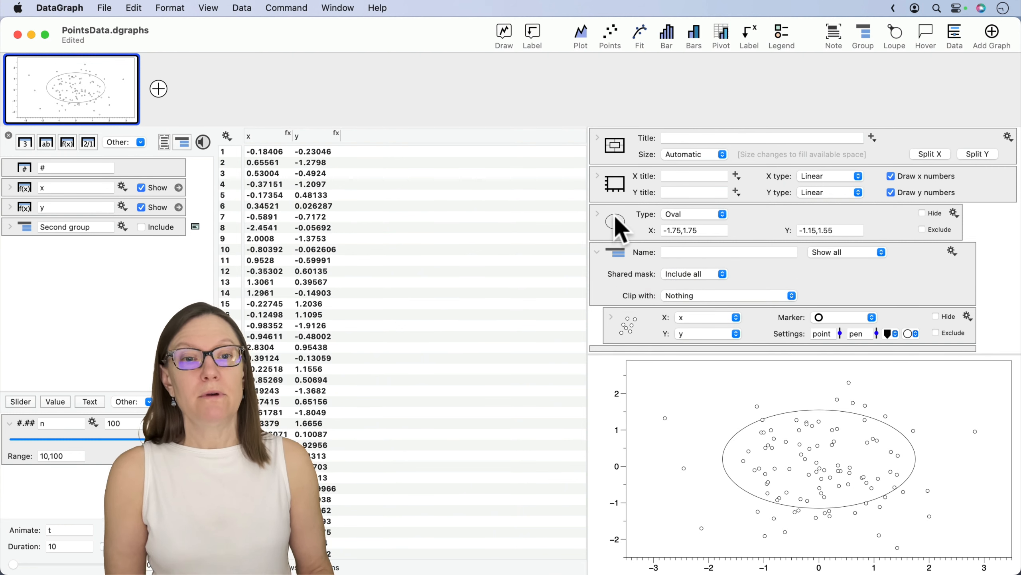
drag(615, 218, 681, 297)
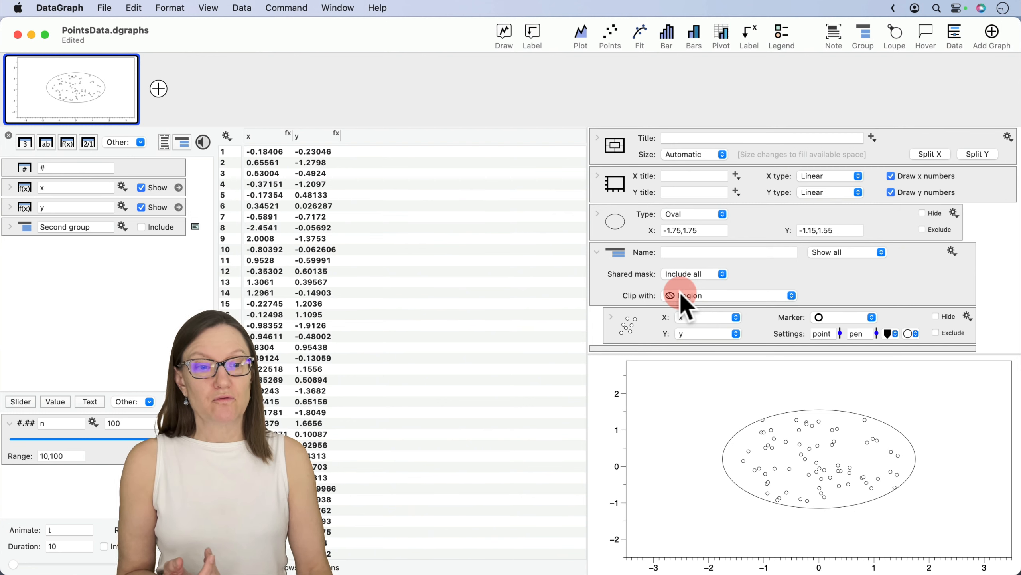
mouse_move(804, 459)
mouse_down()
mouse_move(763, 497)
mouse_move(780, 427)
mouse_move(857, 473)
mouse_move(780, 470)
mouse_move(772, 448)
mouse_move(803, 436)
mouse_move(781, 447)
mouse_move(785, 459)
mouse_up()
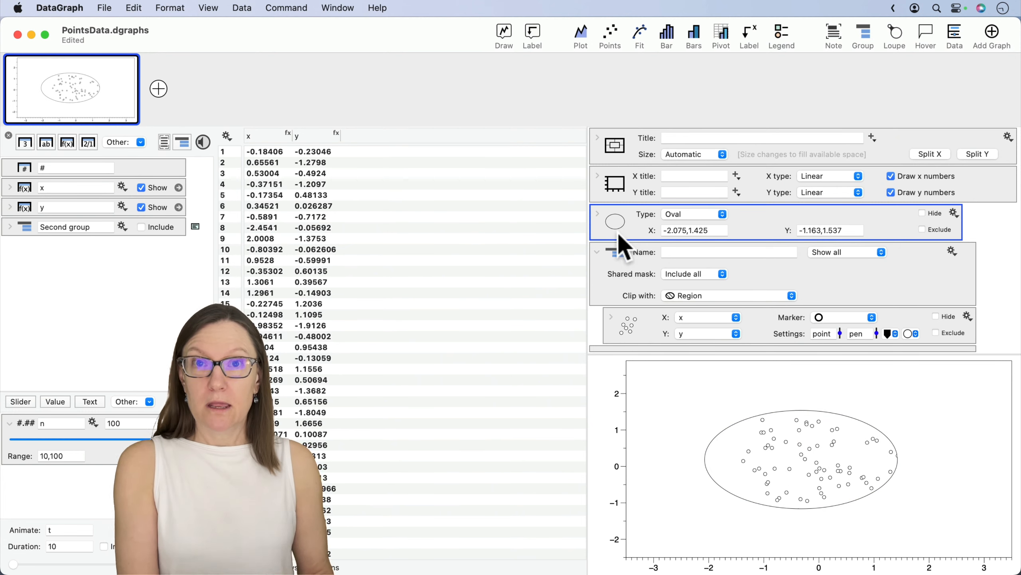
- Fill the Region with a solid color and move the oval to about X -1.664 to 1.836 and Y -0.841 to 1.859
click(599, 212)
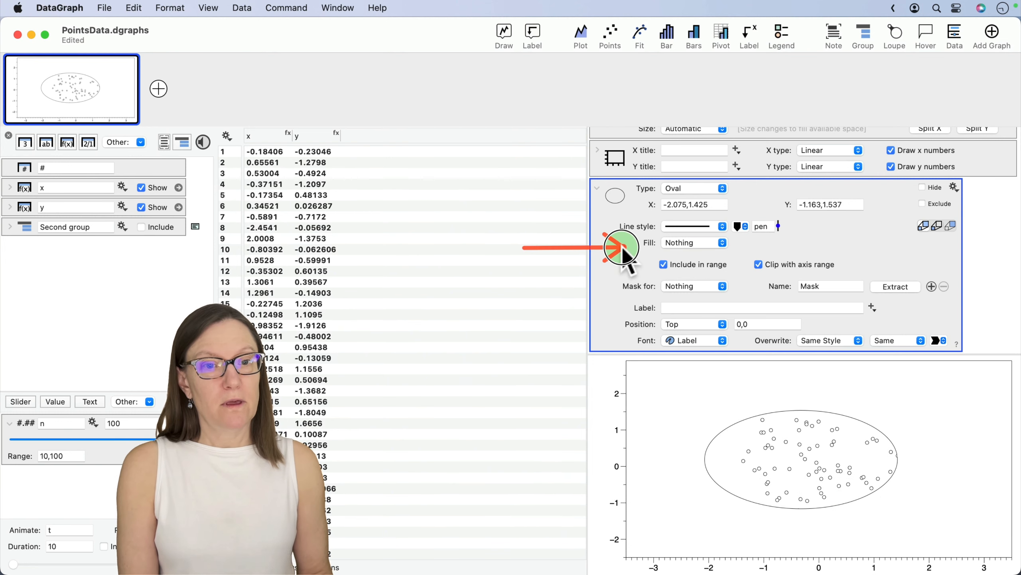
click(689, 242)
click(689, 265)
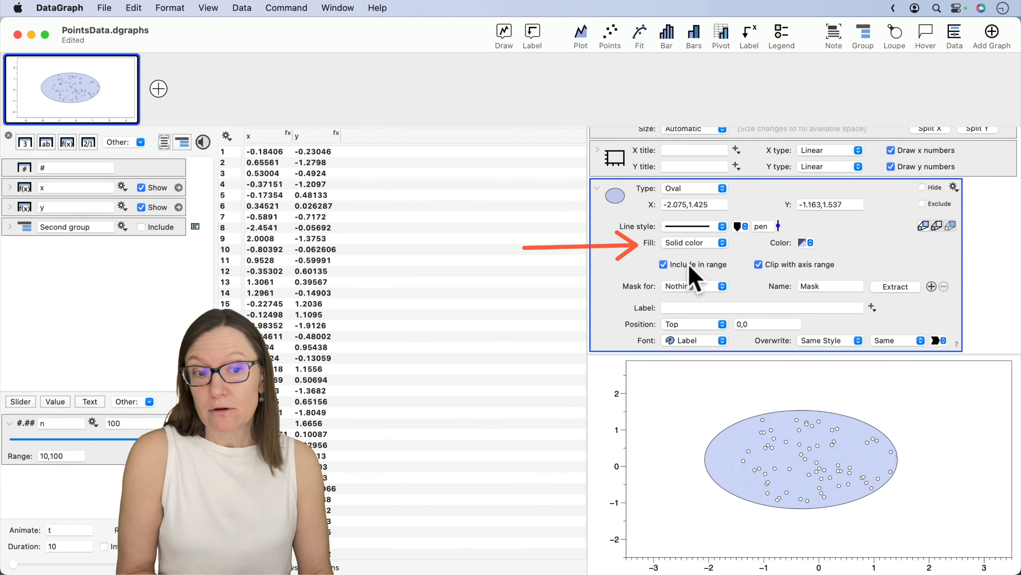
drag(797, 458, 820, 448)
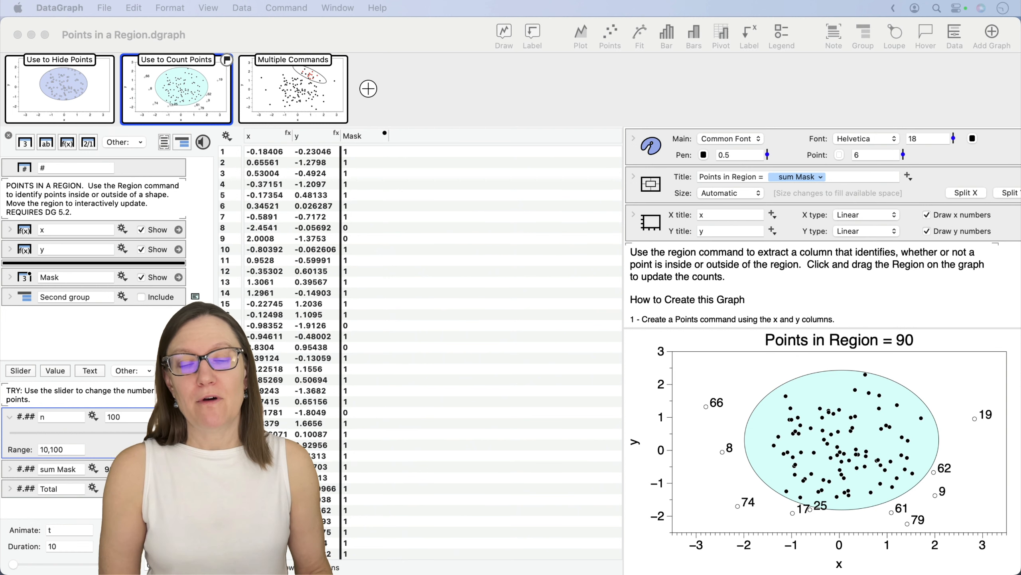
- In Points in a Region.dgraph, examine the Mask column and compare its values for individual rows such as row 8
click(363, 137)
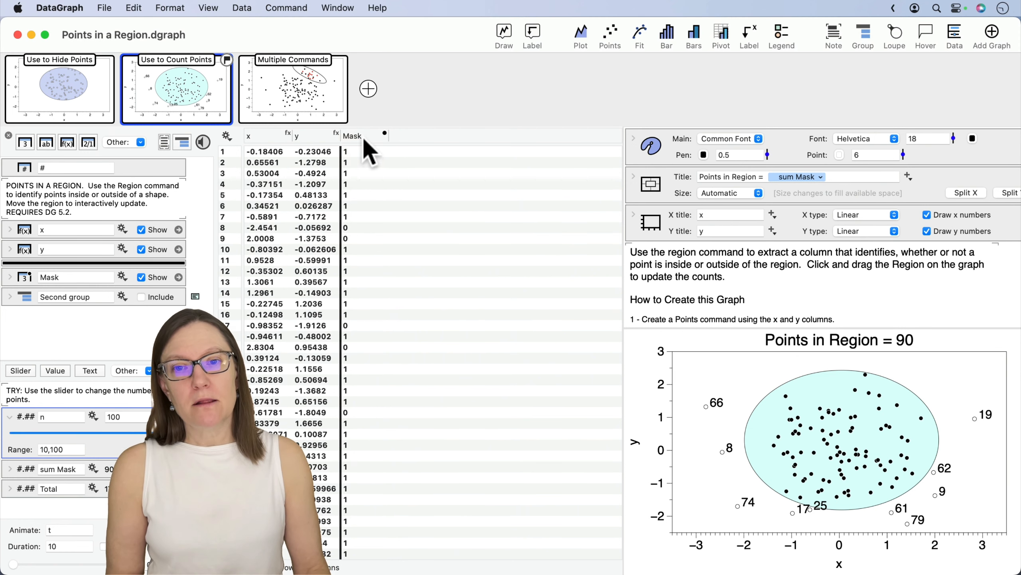
click(363, 139)
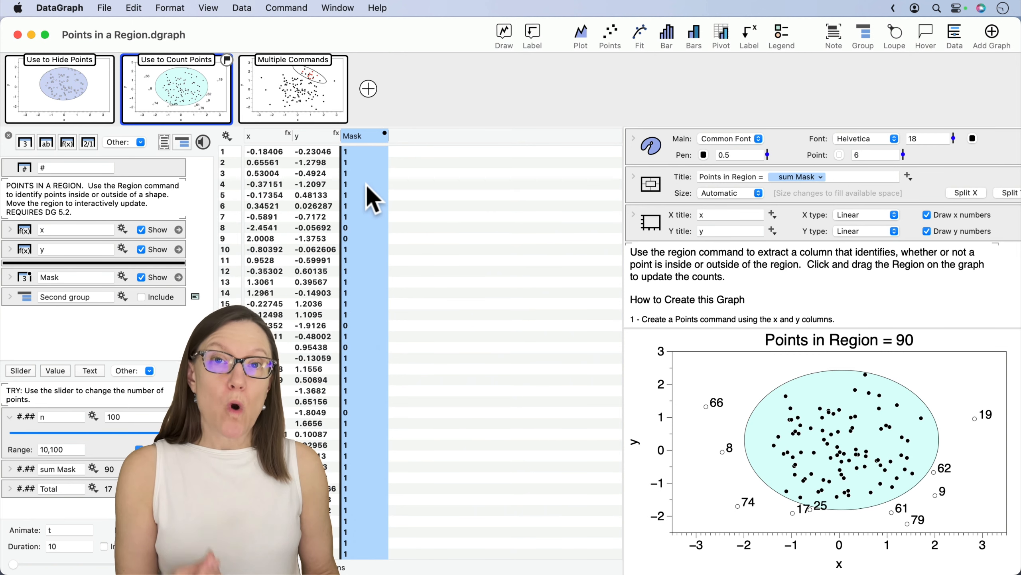
click(300, 195)
click(301, 227)
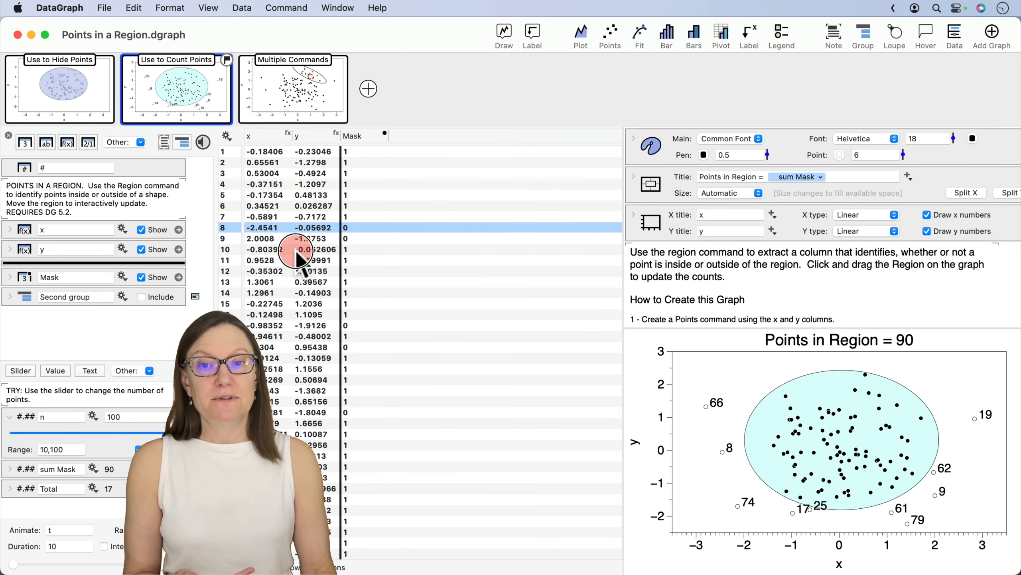
click(300, 249)
click(297, 226)
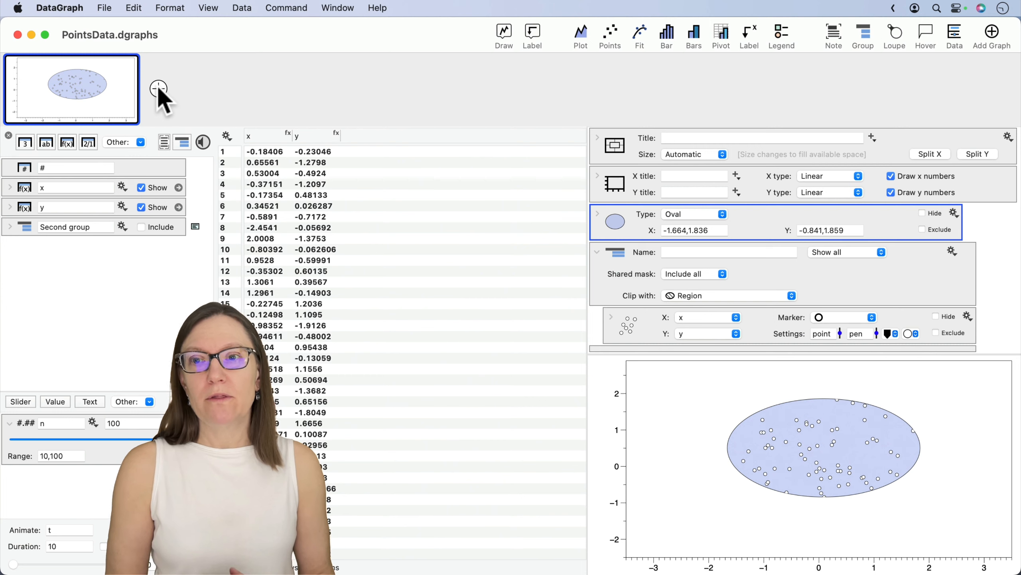
- Add a second graph to PointsData.dgraphs and plot the x and y columns in it with a Points command
click(158, 89)
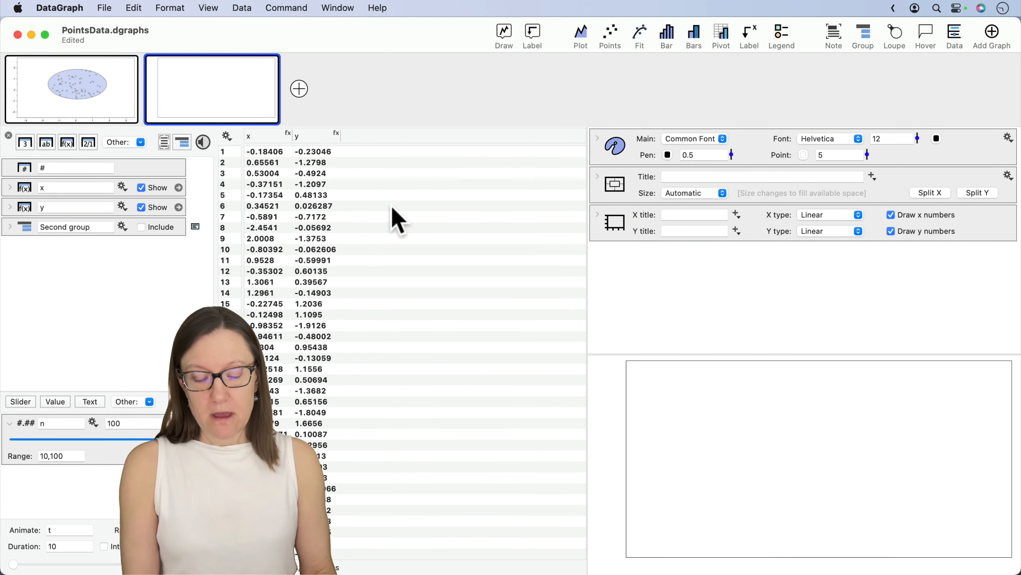
click(264, 137)
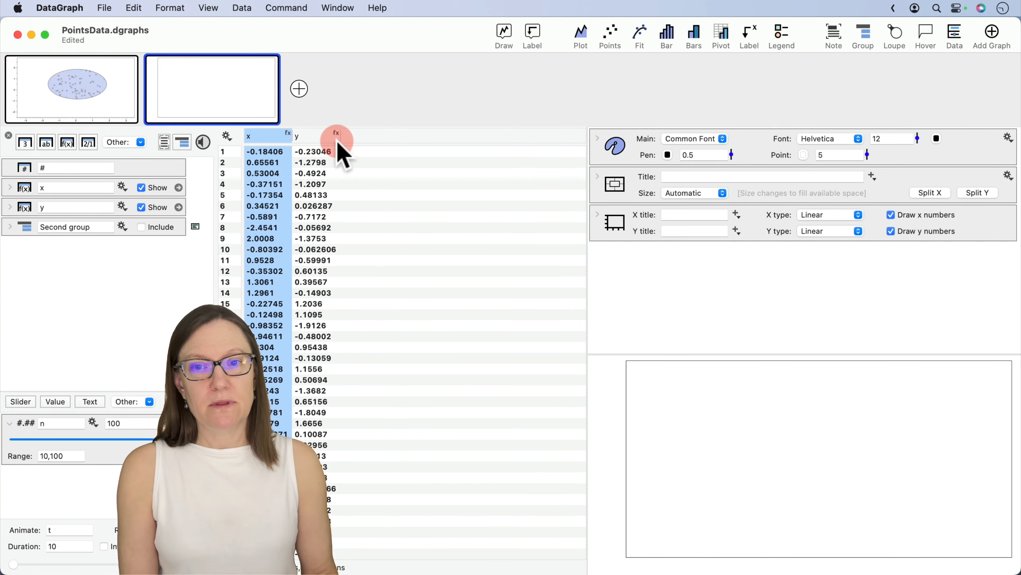
shift+click(337, 141)
click(618, 40)
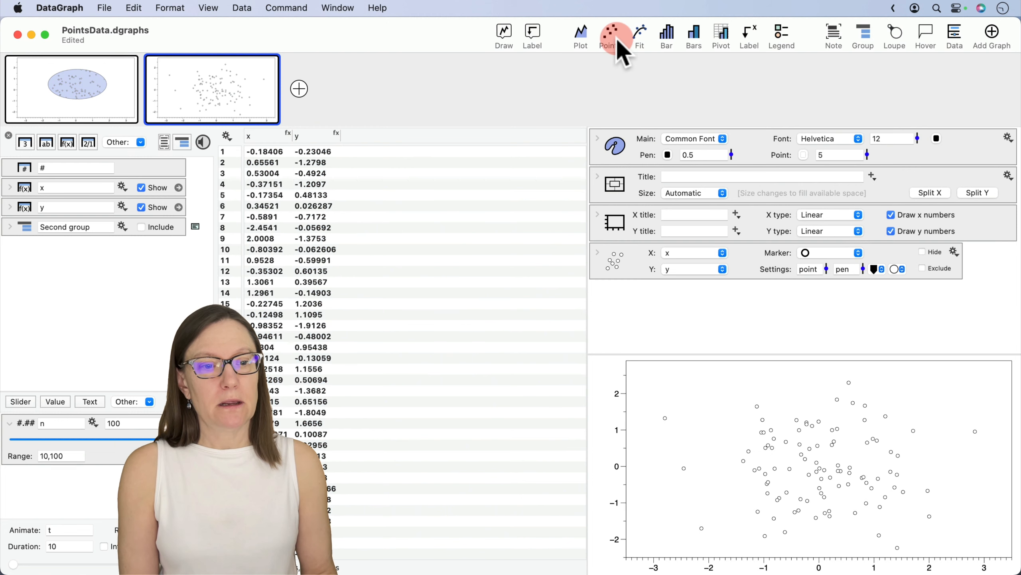
- Add an oval Region over the points in the second graph
click(531, 38)
click(472, 139)
click(672, 336)
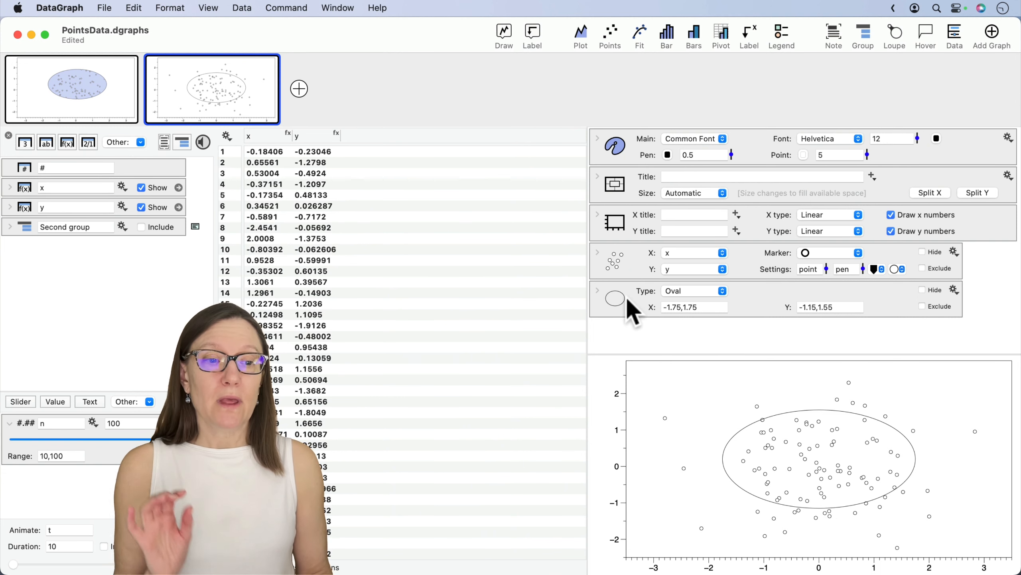
- Set the Region's mask to the y Points command and extract it as a Mask column in the data table
click(598, 291)
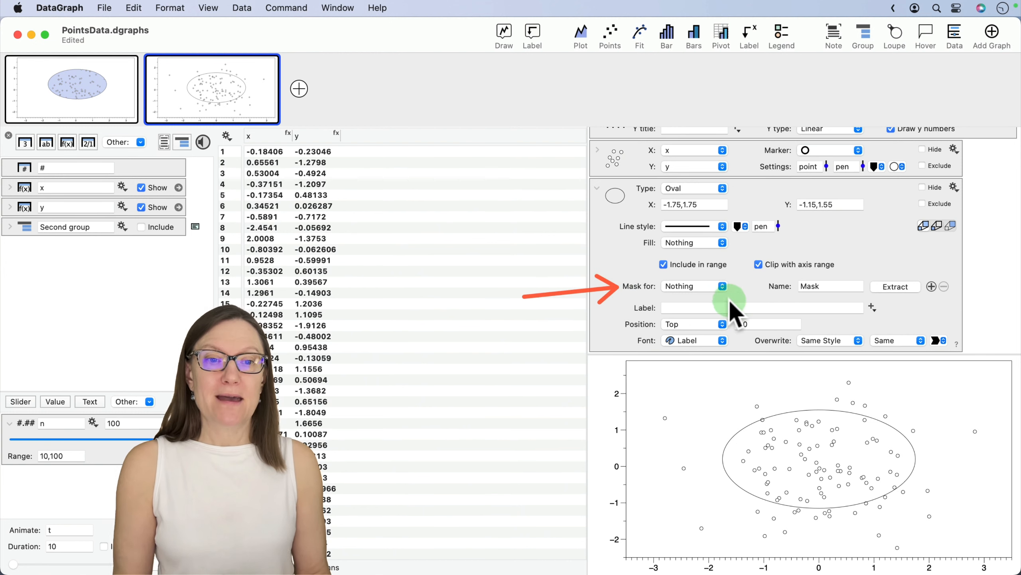
mouse_move(704, 288)
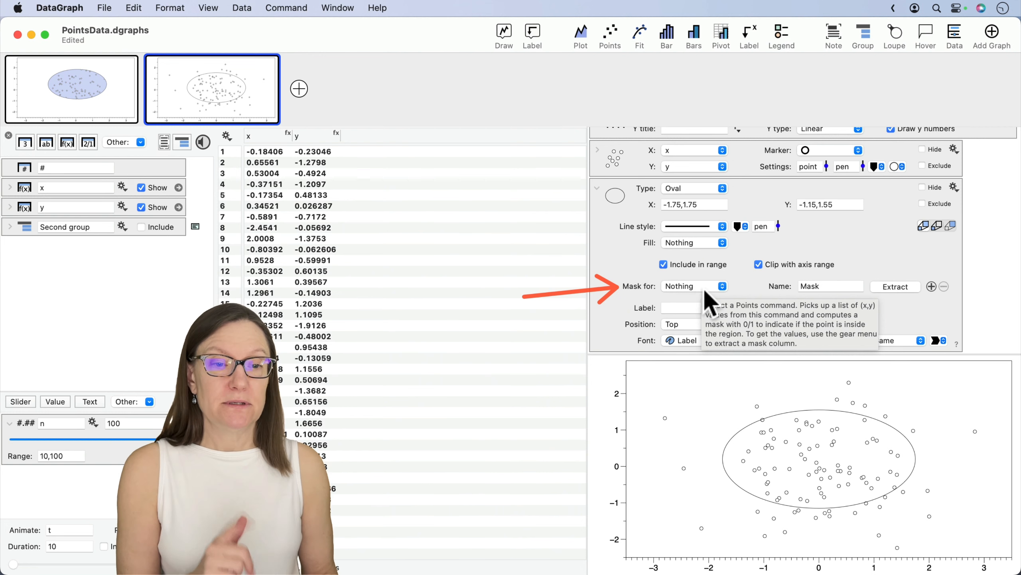
click(692, 286)
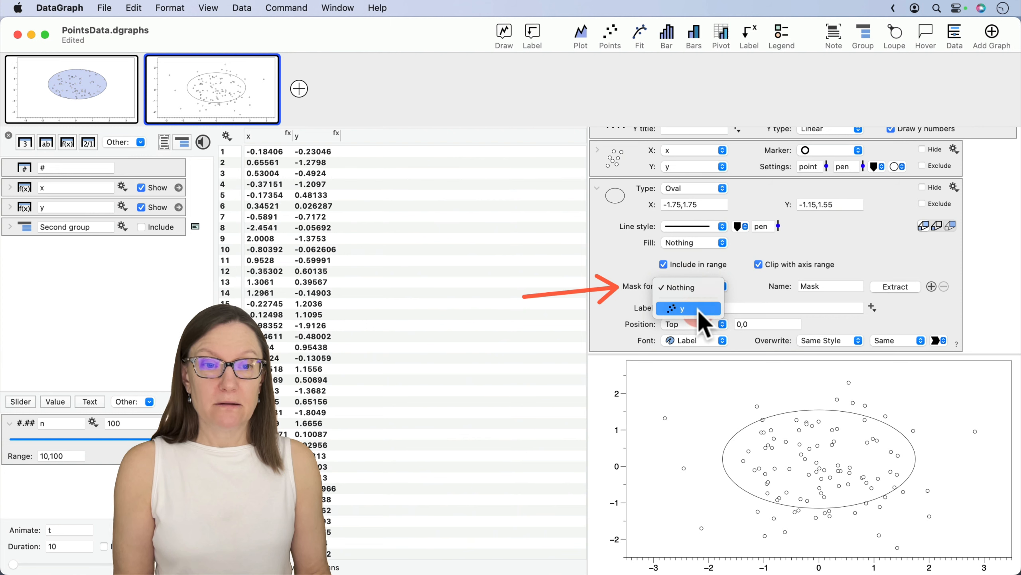
click(711, 308)
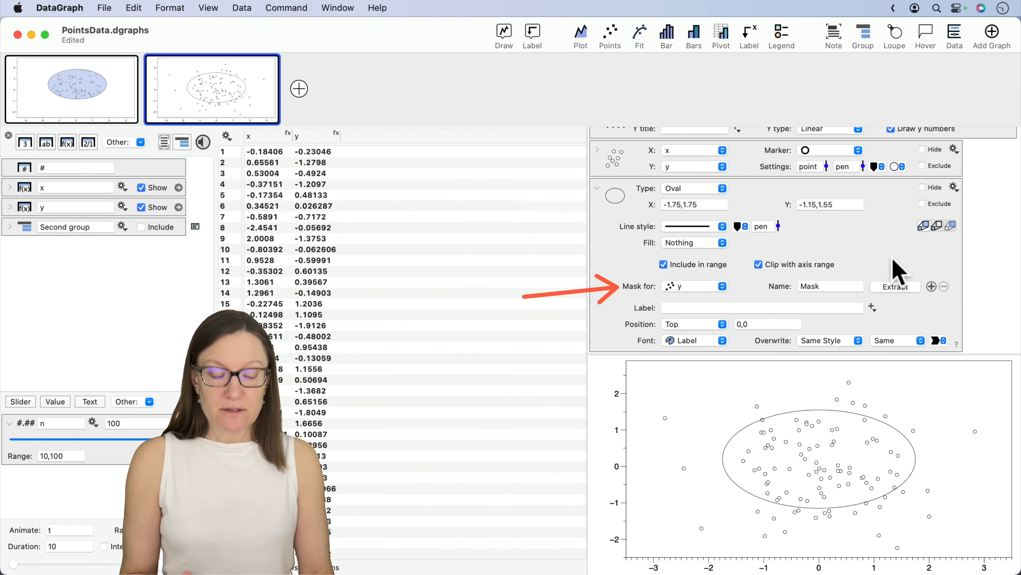
click(895, 285)
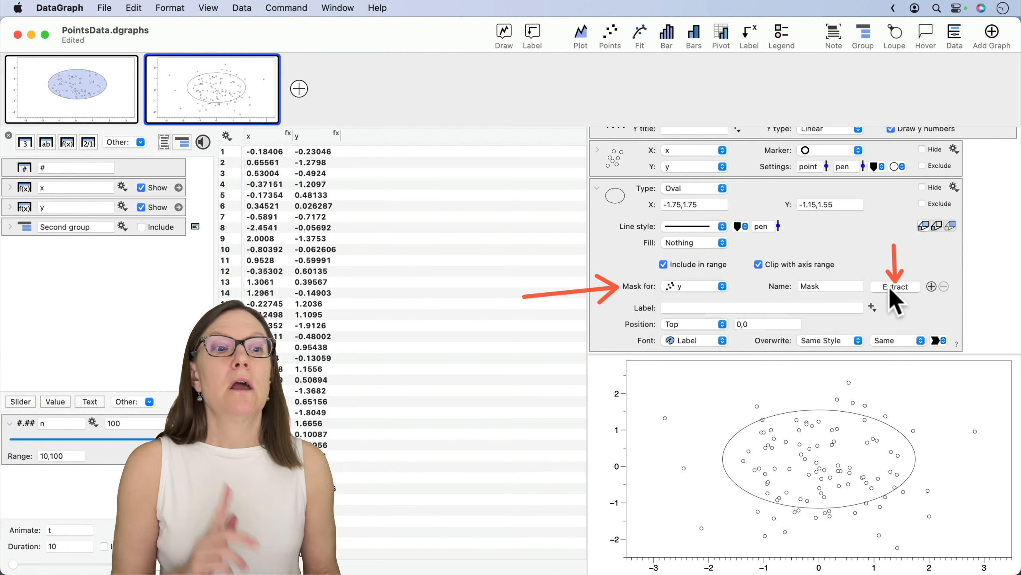
click(891, 286)
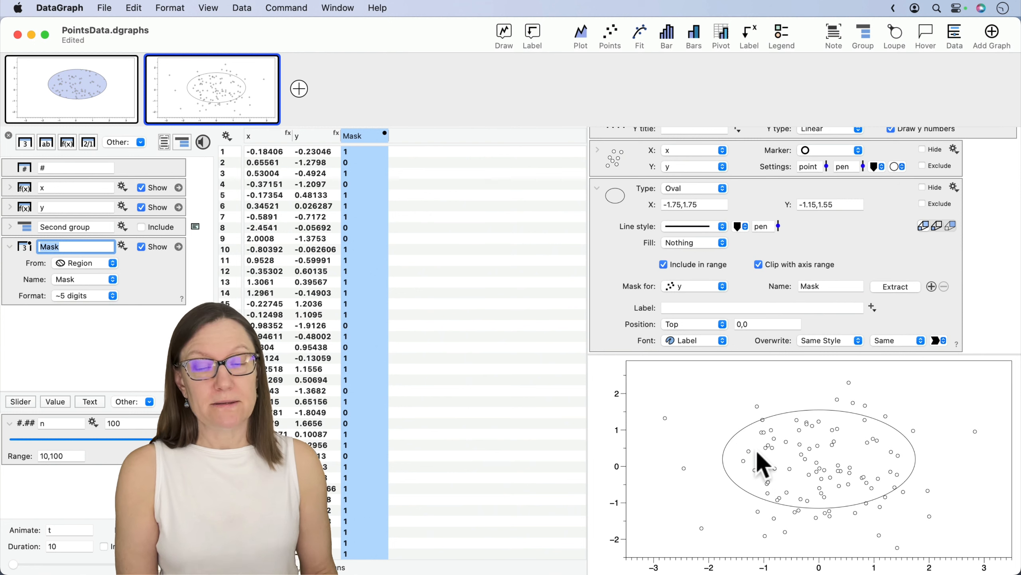
- Create a Sum number from the Mask column to count the points inside the oval
right_click(364, 132)
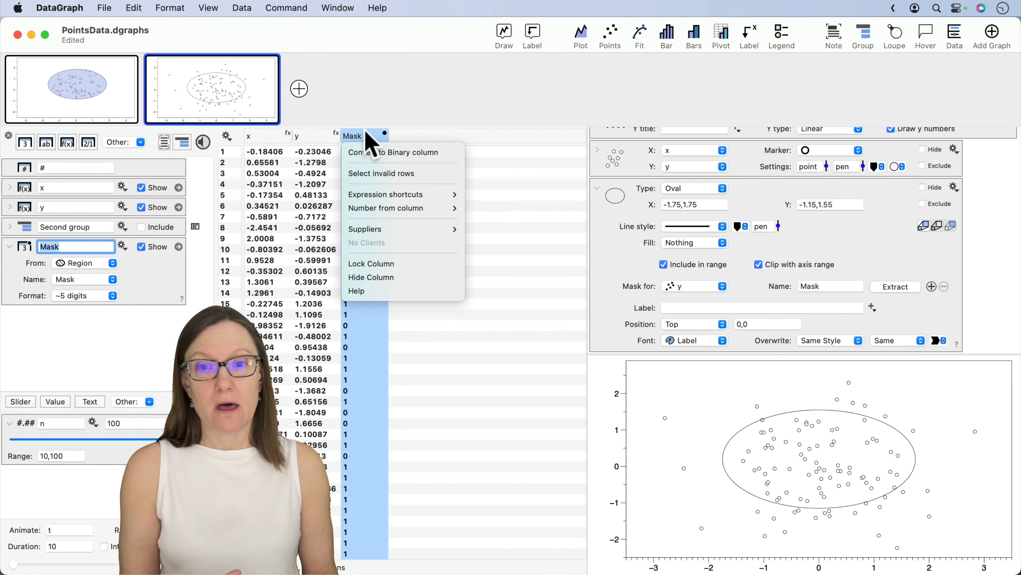
mouse_move(374, 209)
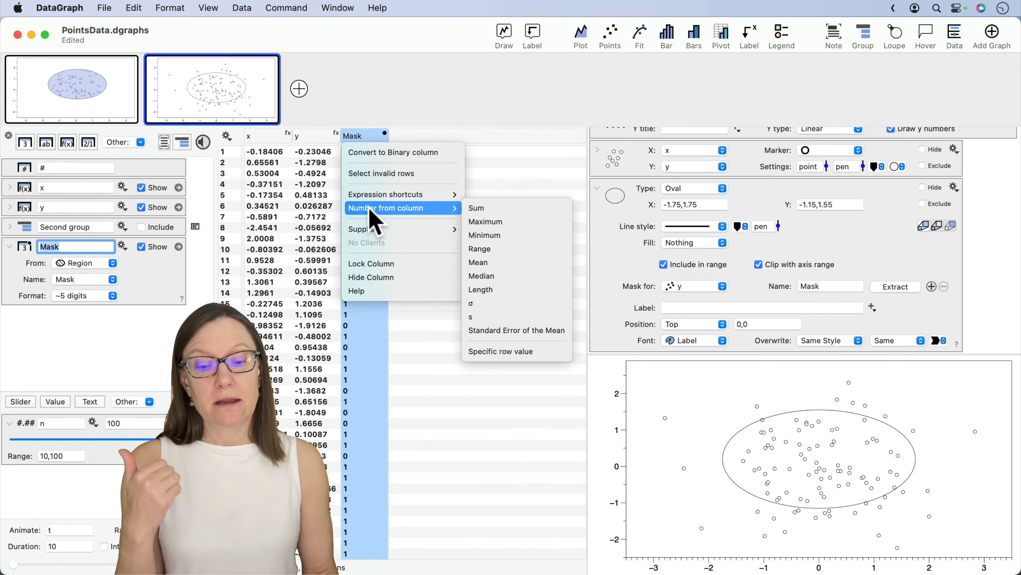
click(485, 208)
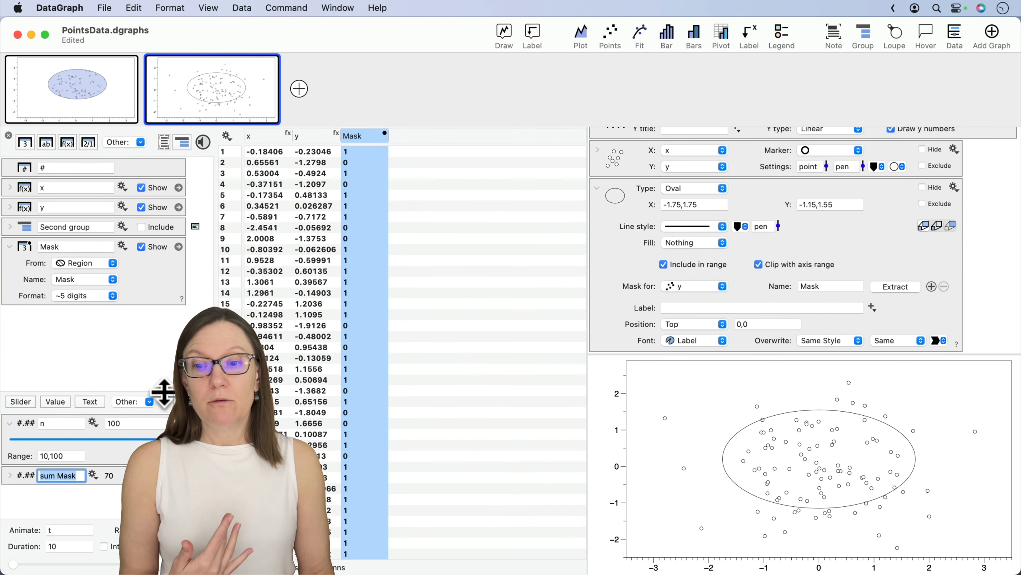
drag(164, 390, 113, 445)
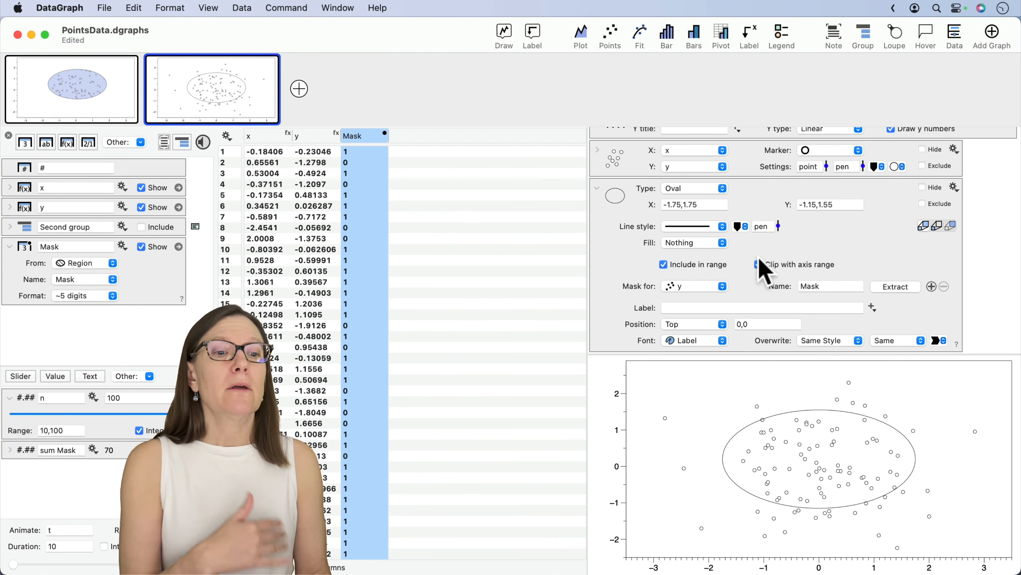
- Duplicate the y Points command and place the copy below the oval Region command
click(598, 188)
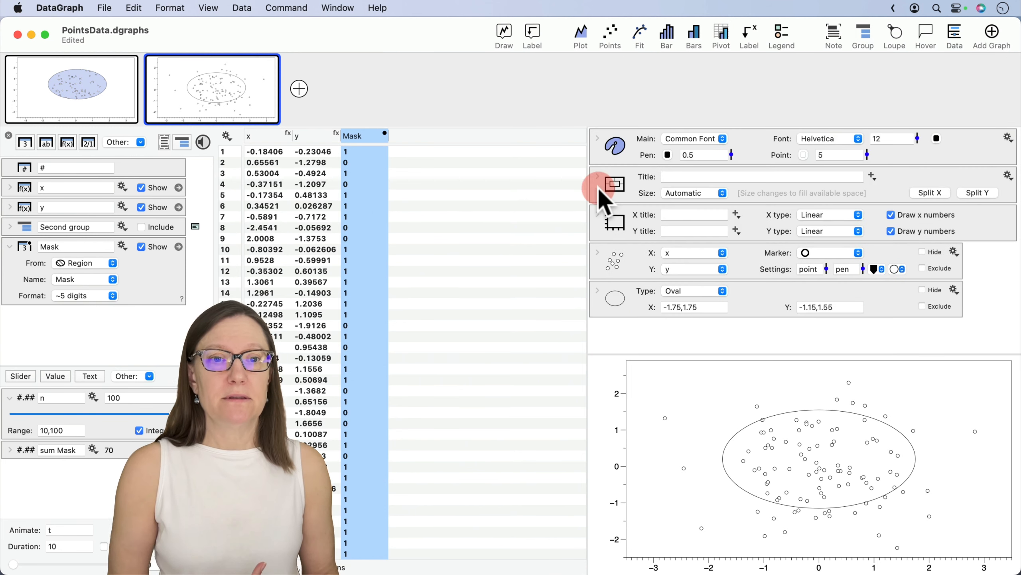
click(623, 256)
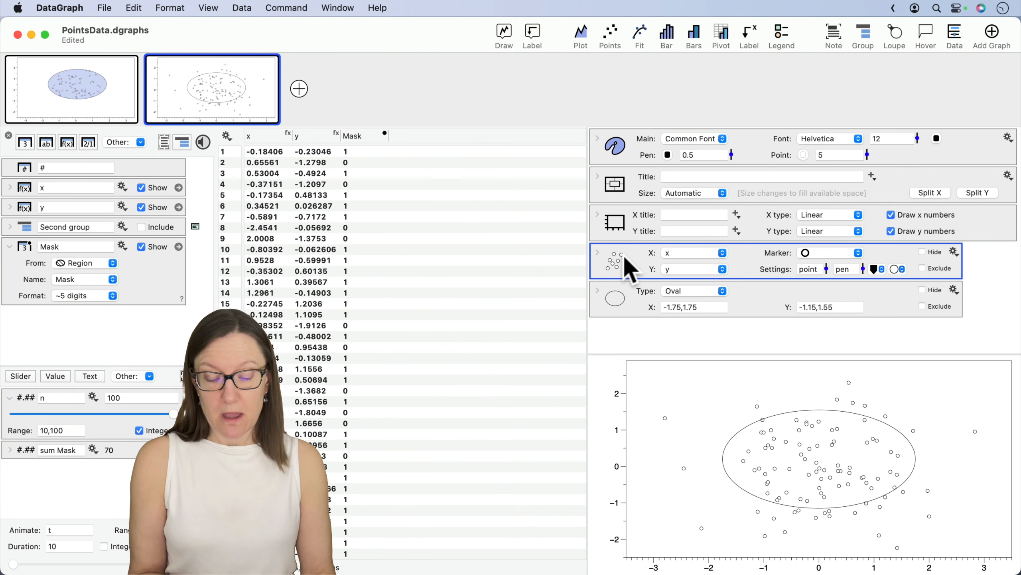
drag(626, 262, 628, 336)
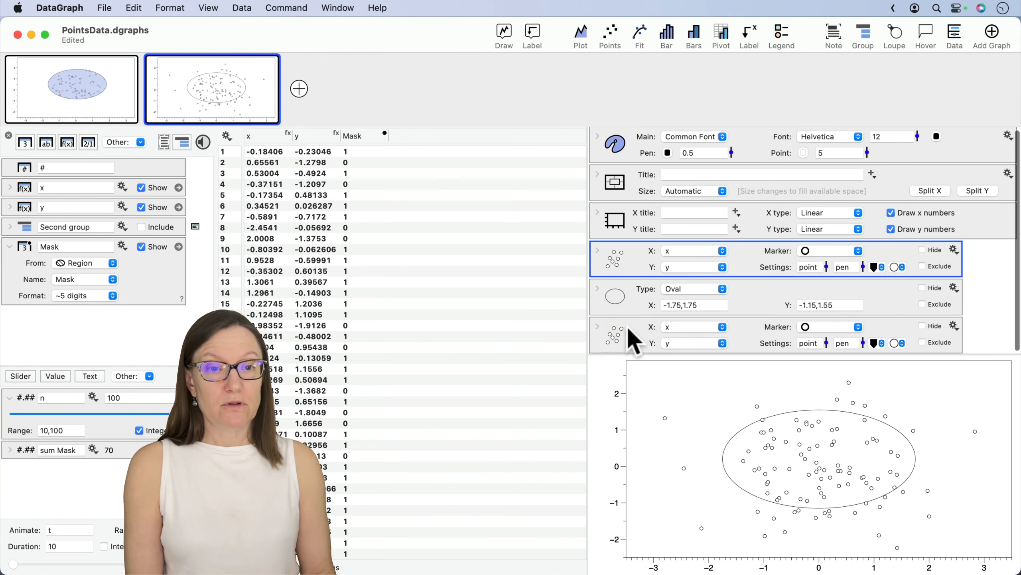
- Set the marker of the original Points command above the Region to a solid black circle
click(597, 249)
click(839, 141)
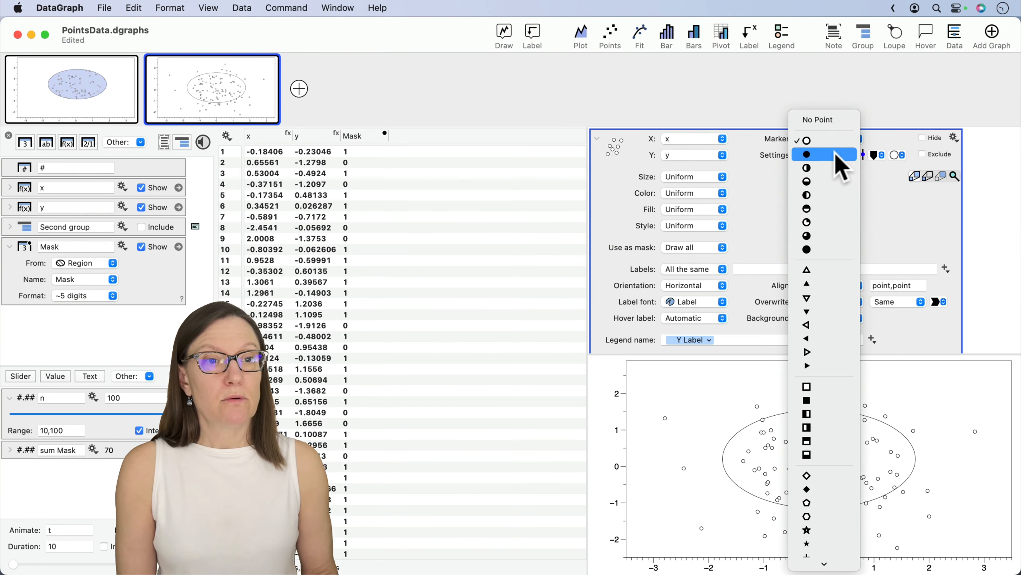
click(836, 154)
scroll(614, 208, up, 3)
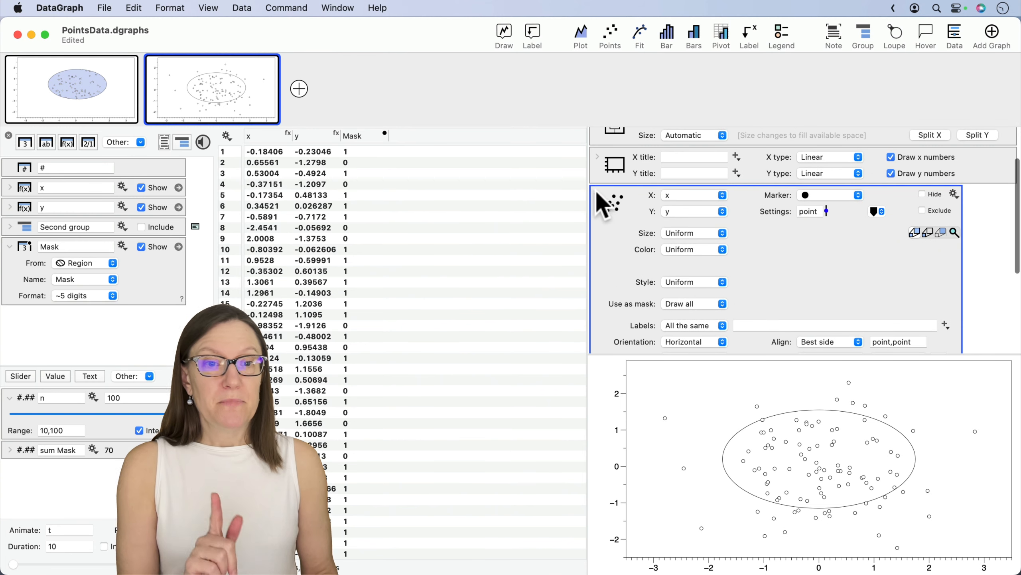
click(597, 195)
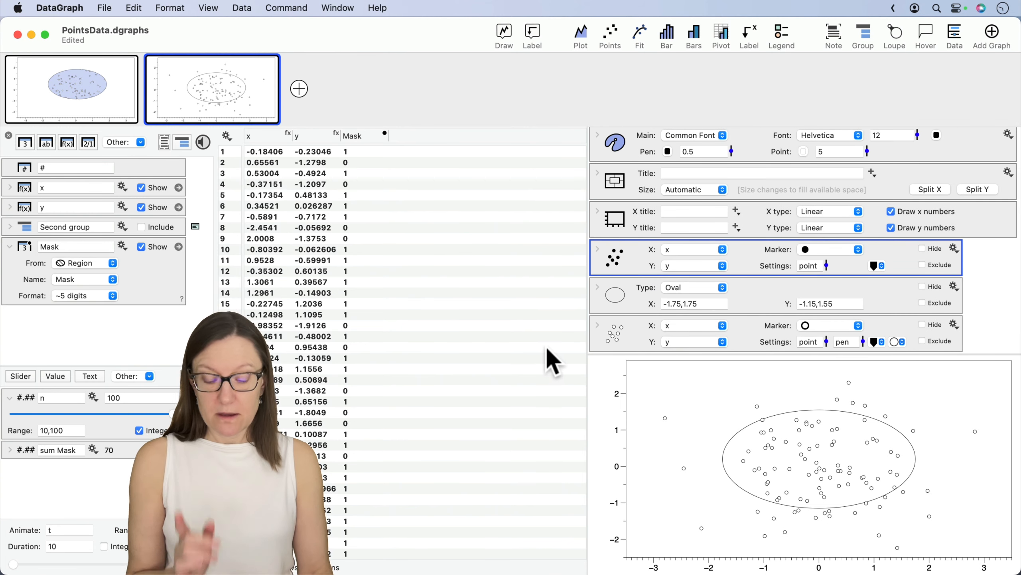
- Mask the open-circle Points command below the Region with the Mask column, including only values equal to 0
click(615, 336)
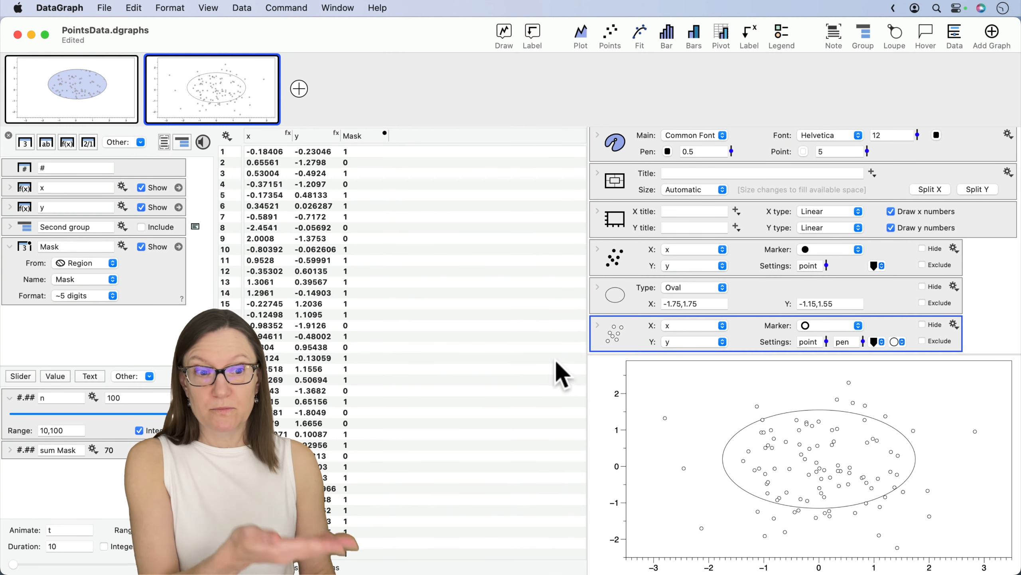
mouse_move(633, 344)
mouse_down()
mouse_move(623, 340)
mouse_move(625, 241)
mouse_move(616, 346)
mouse_up()
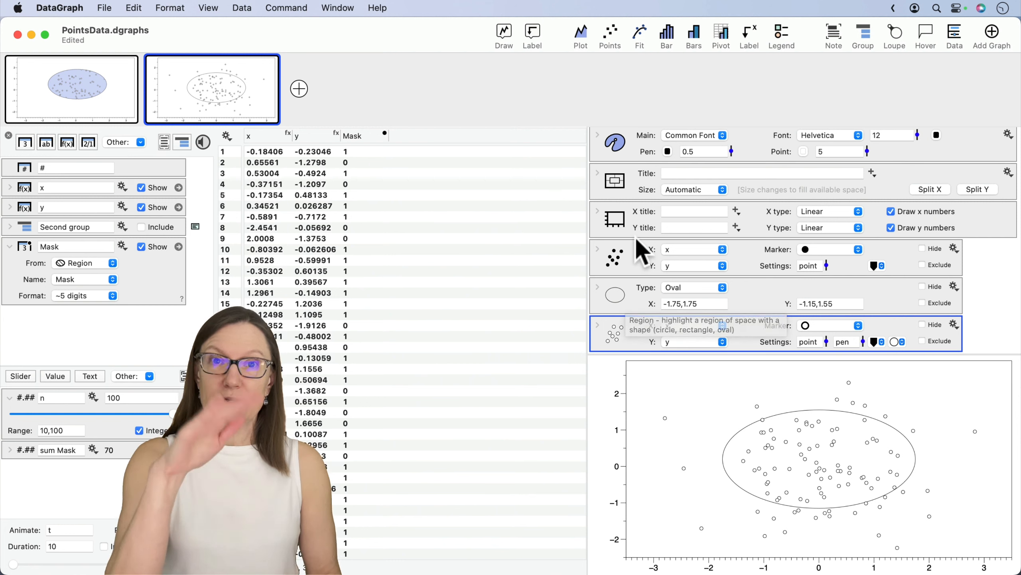
click(598, 325)
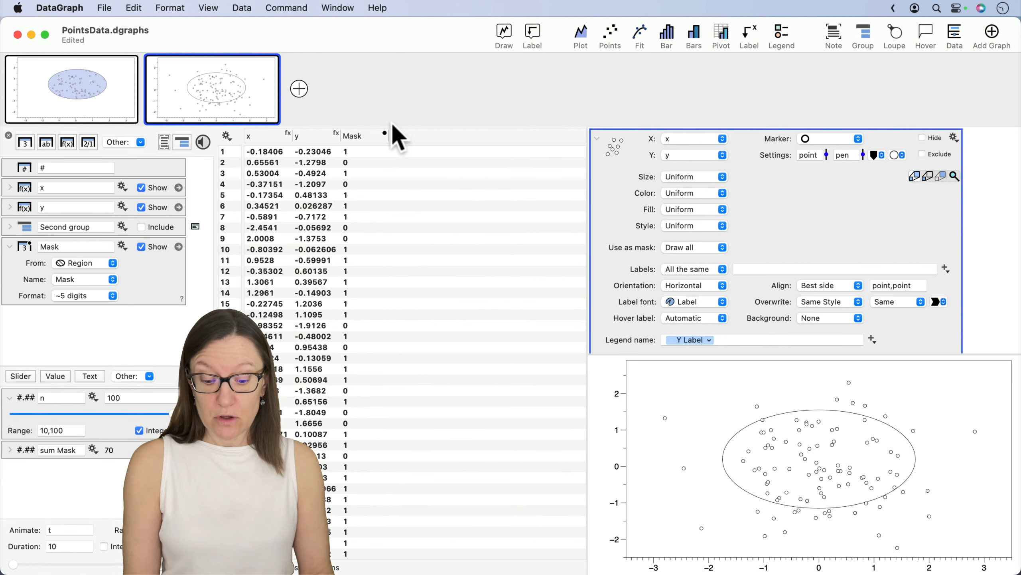
click(356, 78)
mouse_move(357, 79)
mouse_down()
mouse_move(358, 131)
mouse_move(523, 201)
mouse_move(676, 248)
mouse_up()
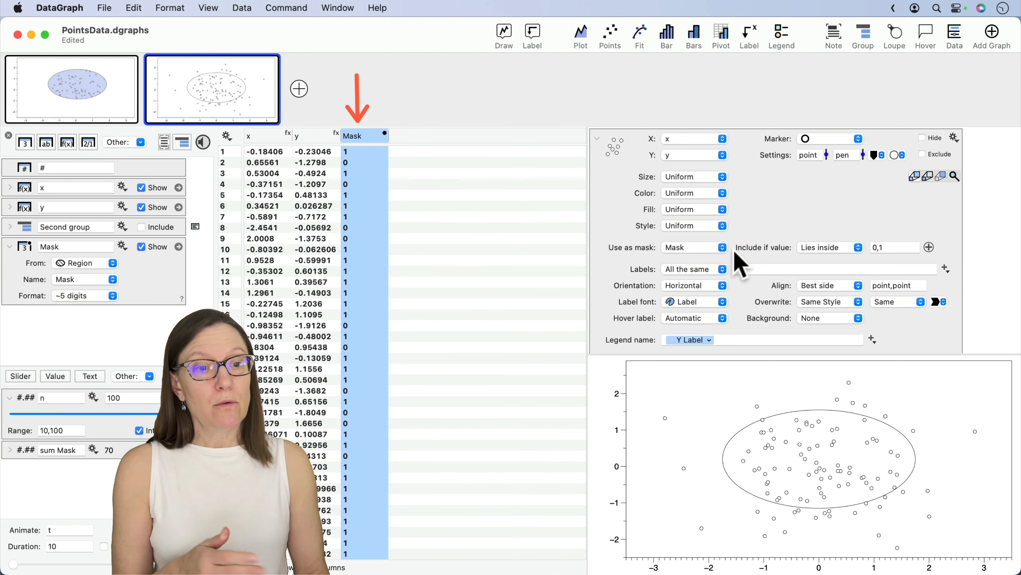
click(828, 249)
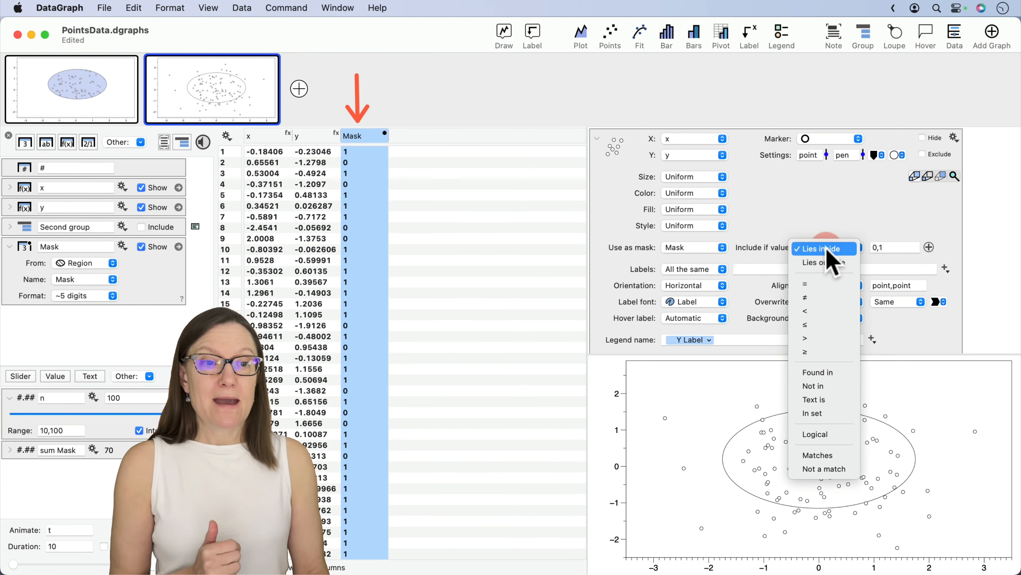
click(829, 284)
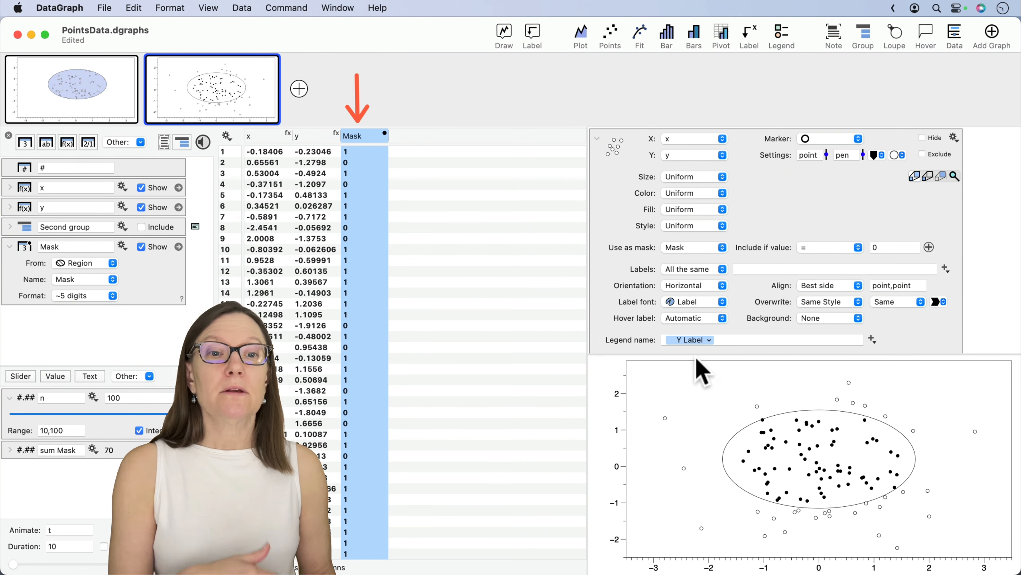
- Label the open-circle points outside the oval with their row numbers from the # column
scroll(643, 241, up, 4)
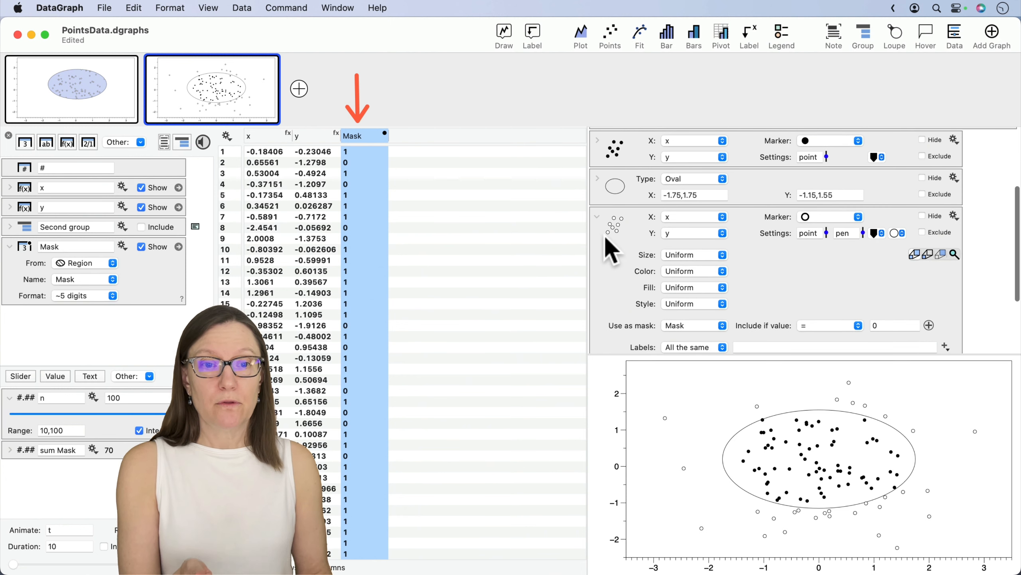
scroll(621, 261, down, 3)
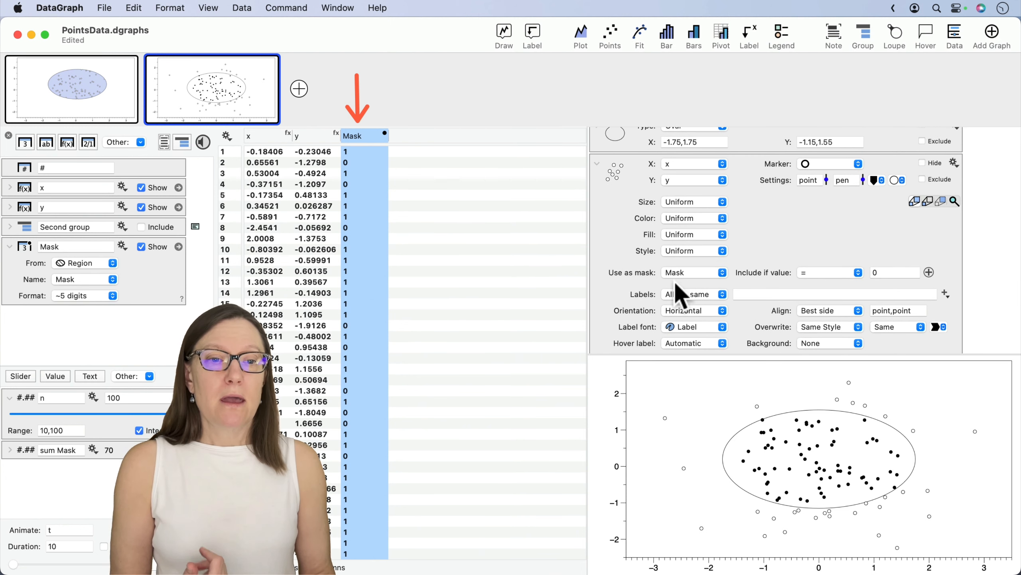
click(686, 297)
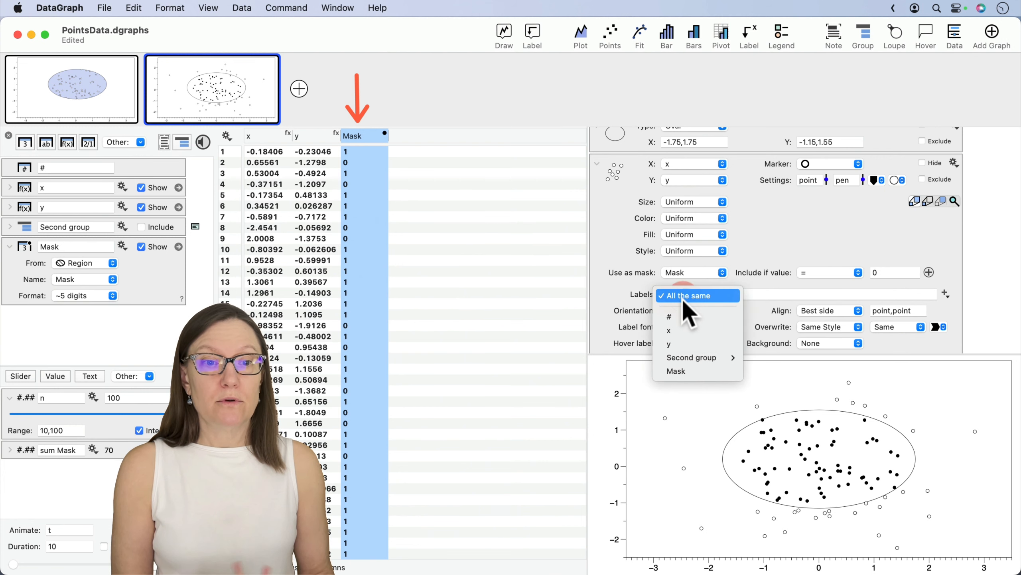
click(679, 316)
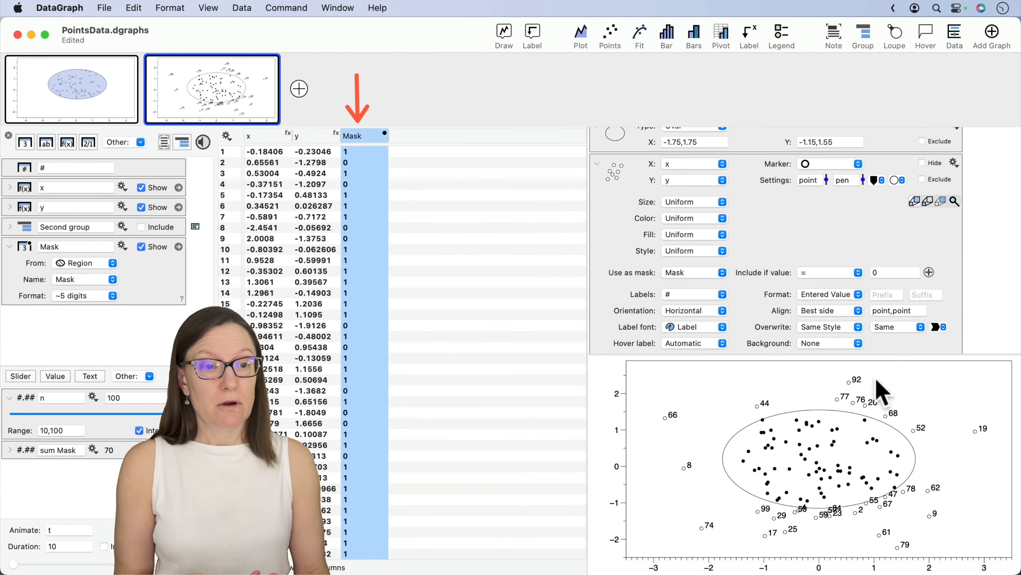
- Move the oval Region up in the graph to X -1.586,1.914 and Y -0.537,2.163
drag(803, 468, 811, 434)
click(724, 514)
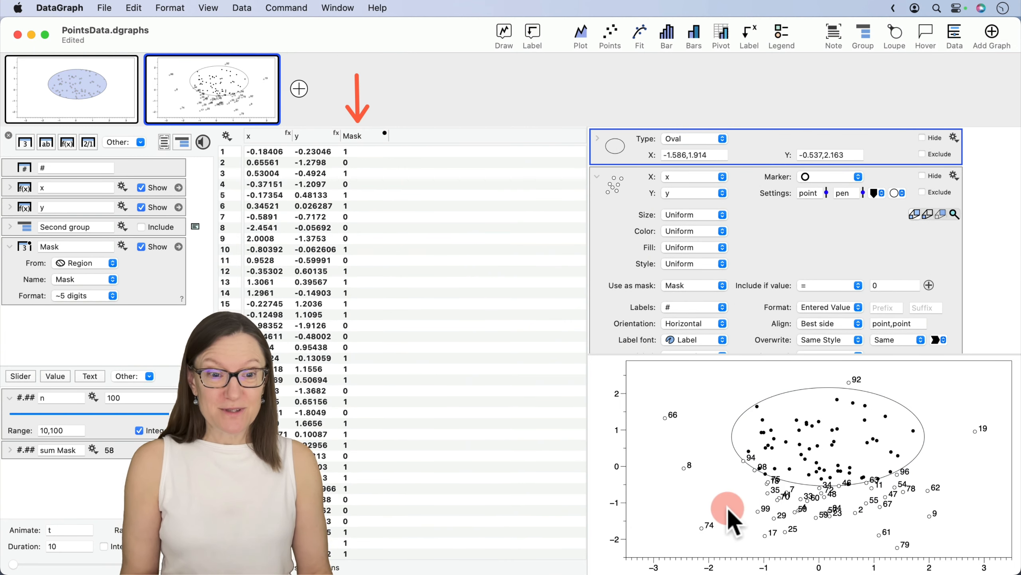
- Look up points 8 and 19 by selecting them in the data table from the graph
drag(678, 522, 683, 469)
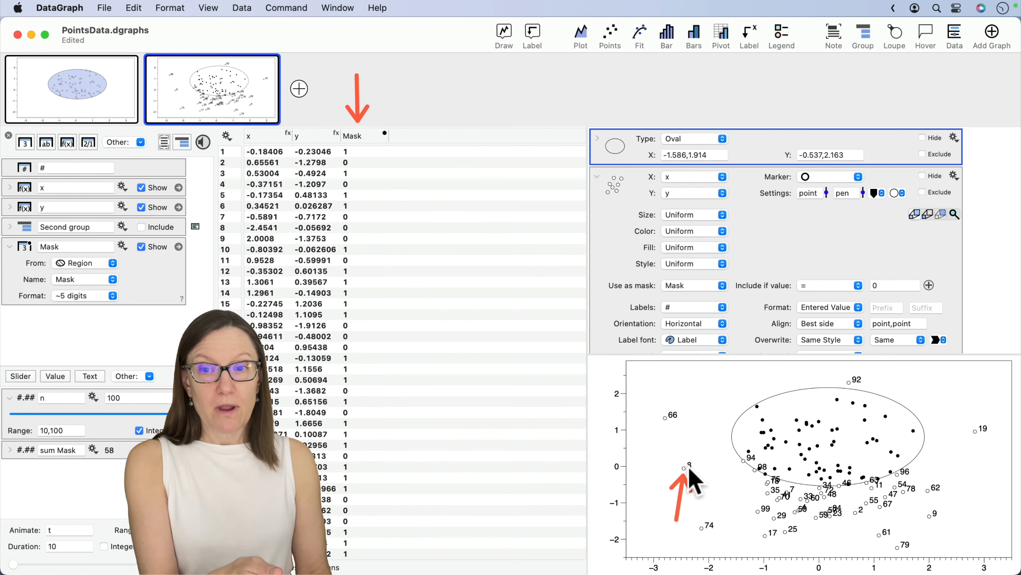
click(293, 228)
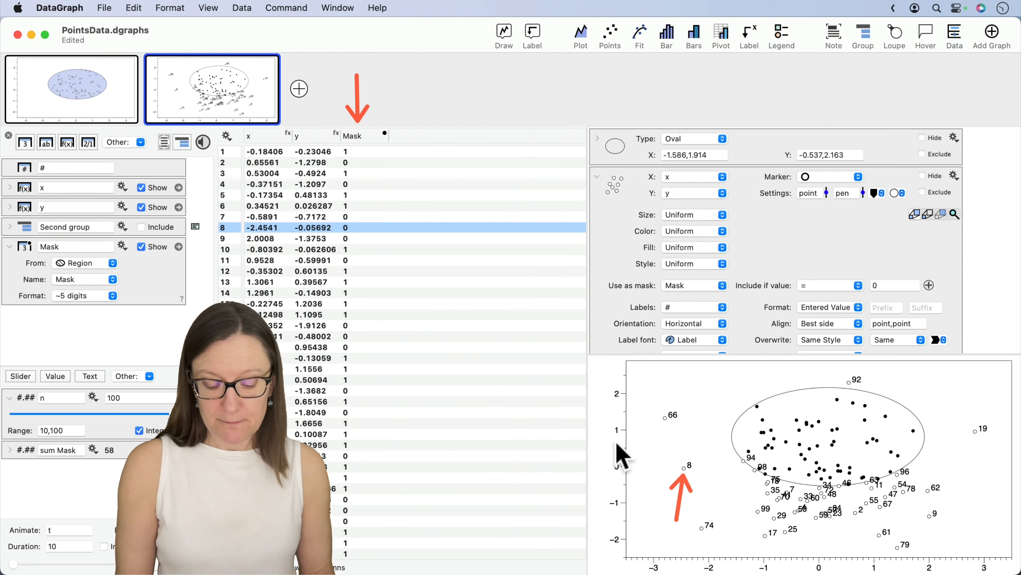
right_click(683, 468)
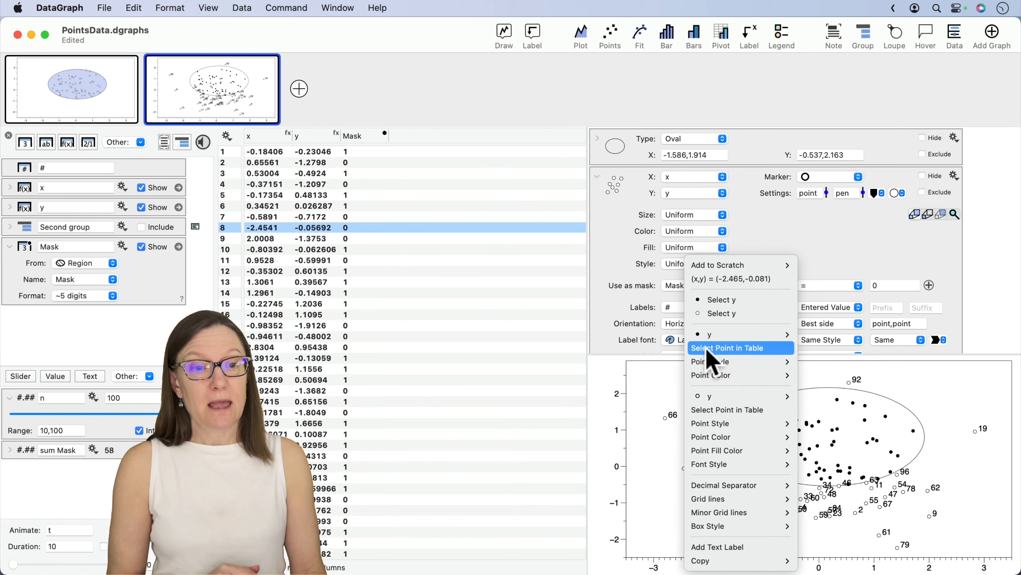
click(744, 348)
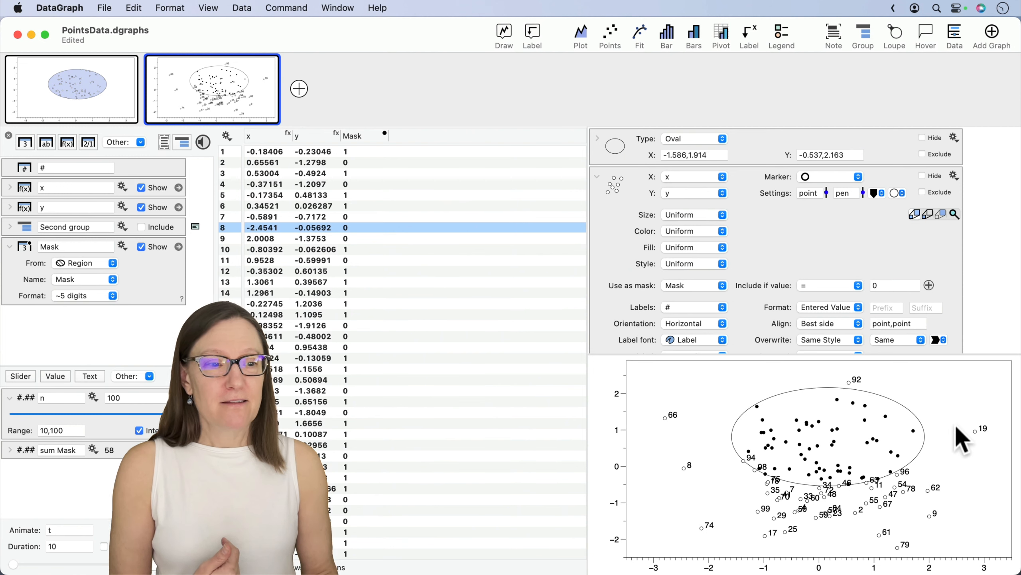
right_click(974, 431)
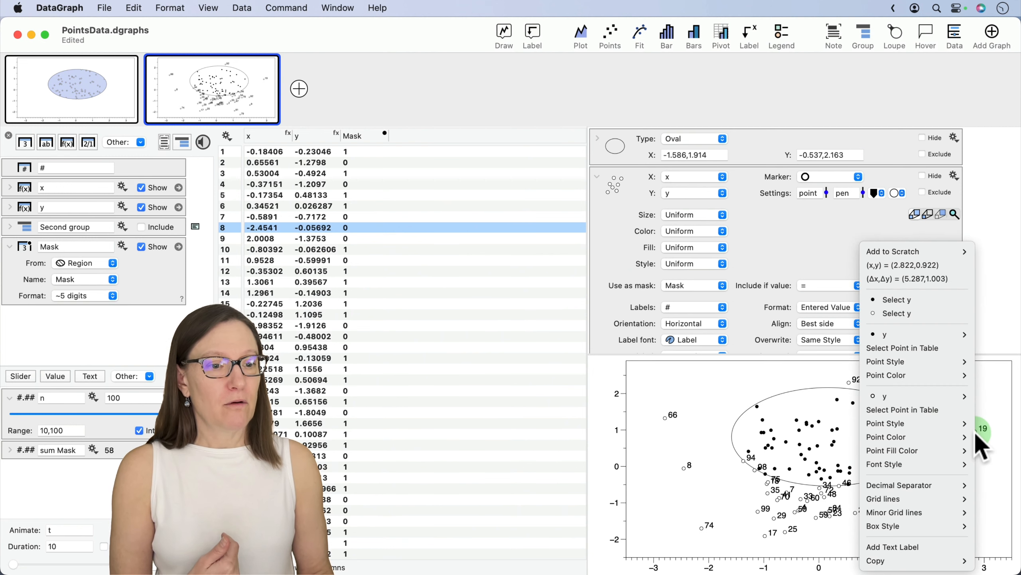
click(940, 406)
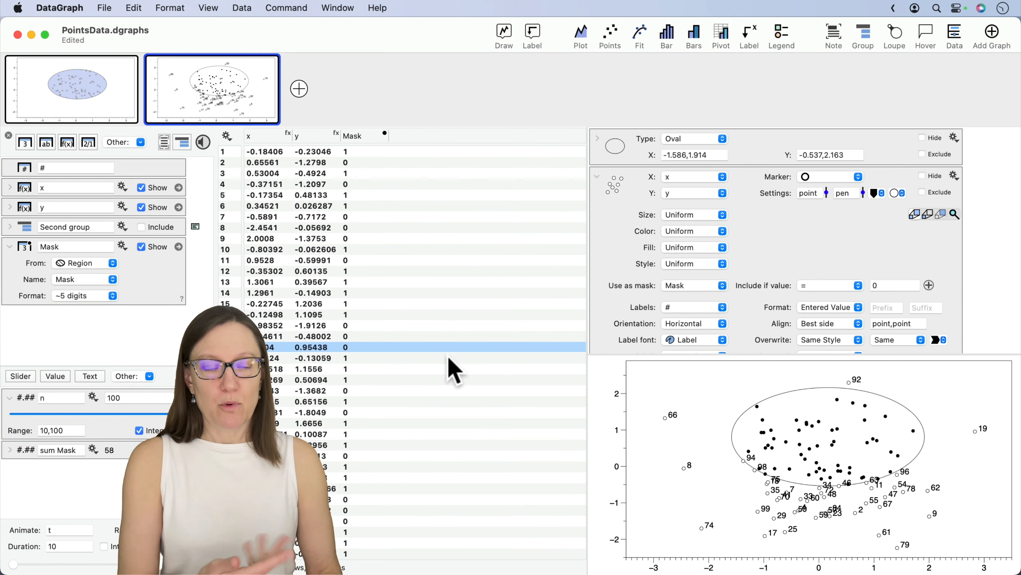
- Fill the oval Region with solid Honeydew green at 53% opacity
click(605, 185)
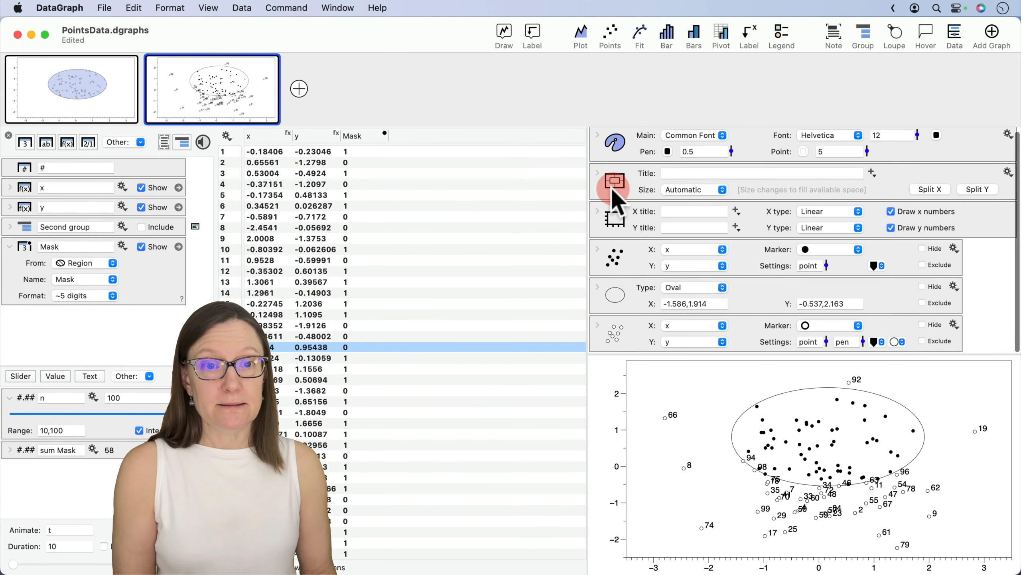
click(603, 286)
click(684, 242)
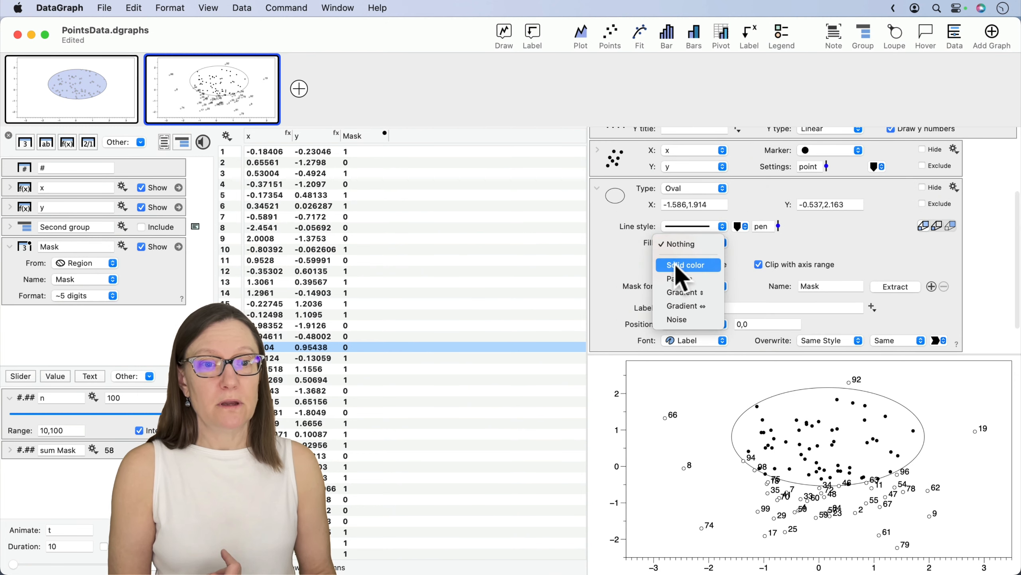
click(686, 265)
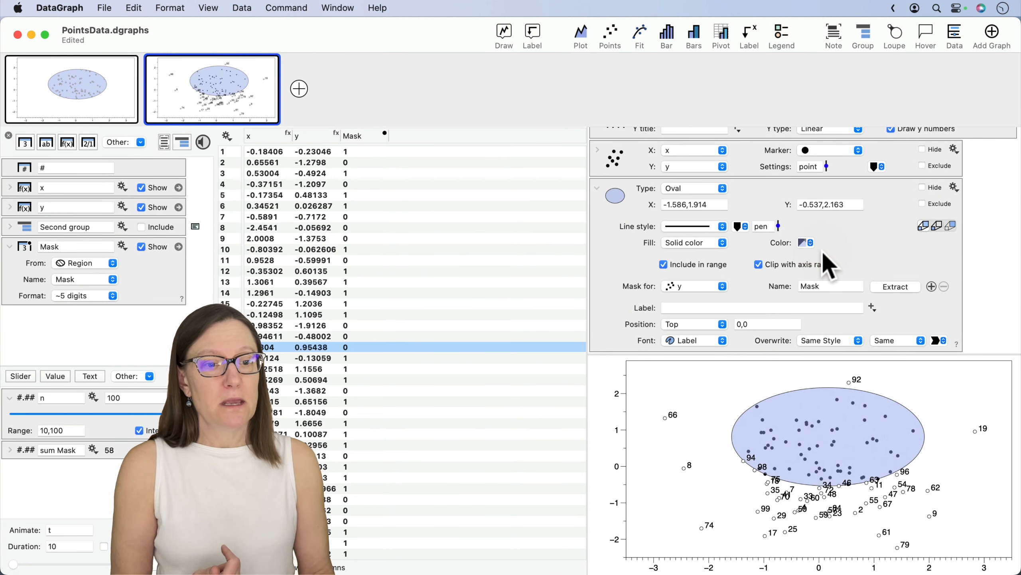
click(803, 243)
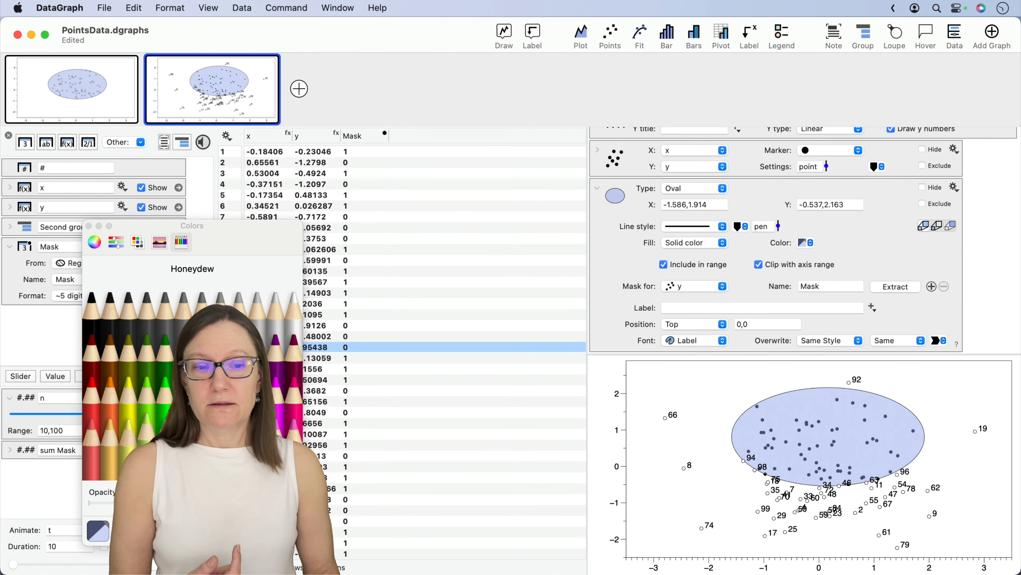
click(148, 448)
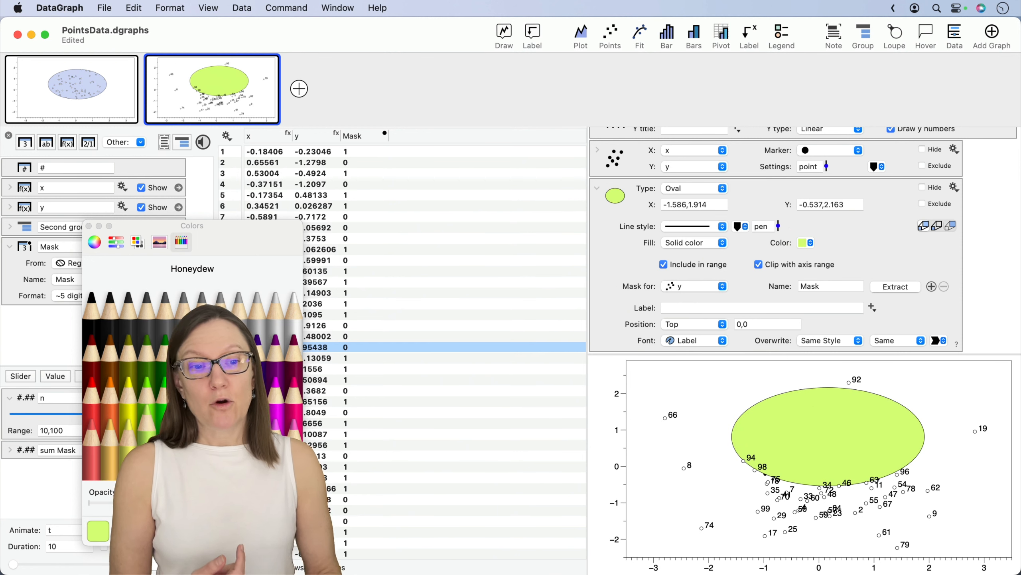
mouse_move(170, 502)
mouse_down()
mouse_move(276, 520)
mouse_move(171, 503)
mouse_move(180, 503)
mouse_up()
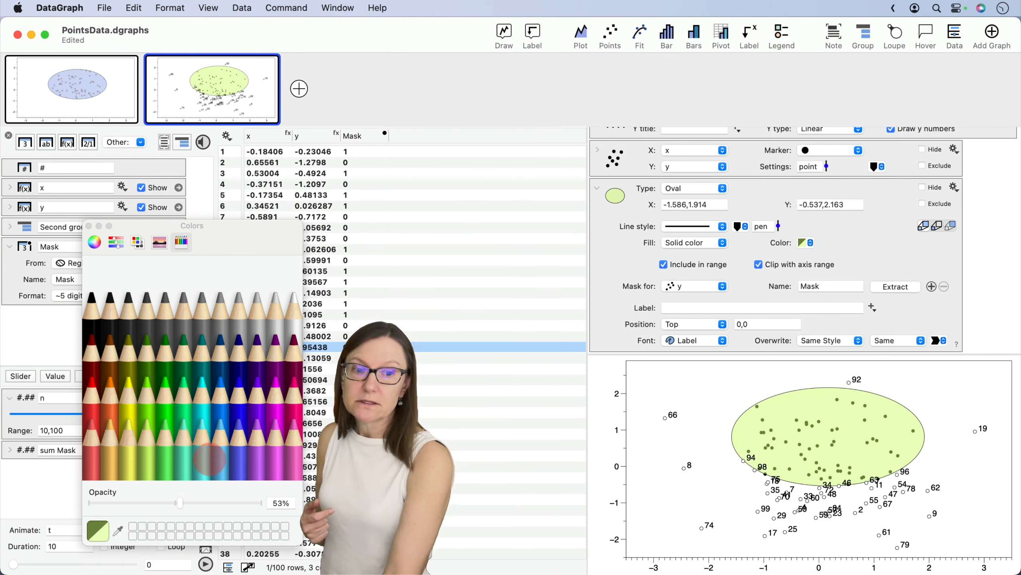
- Move the Region command above both Points commands so the fill is drawn behind the points
click(598, 187)
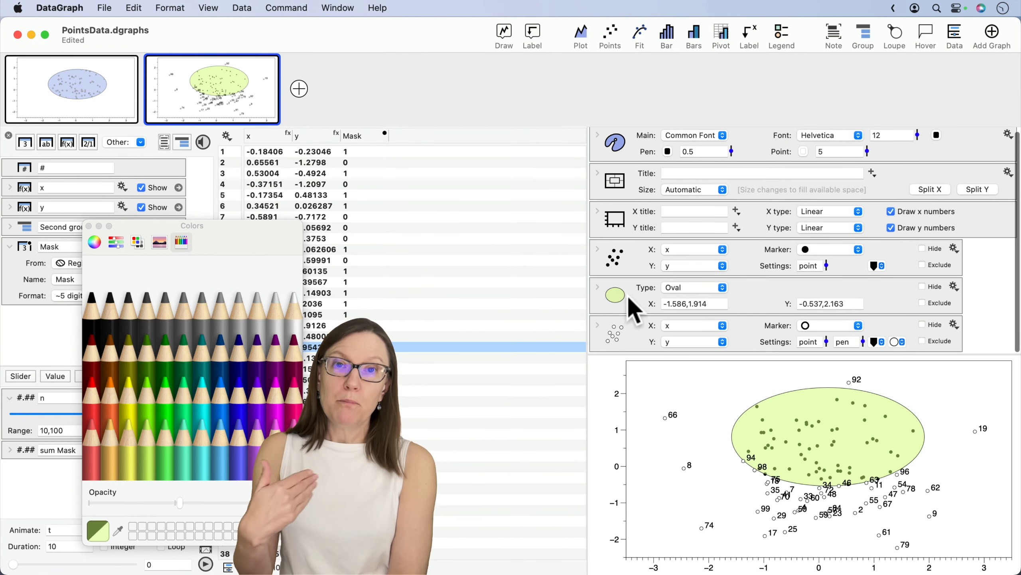
drag(629, 301, 628, 262)
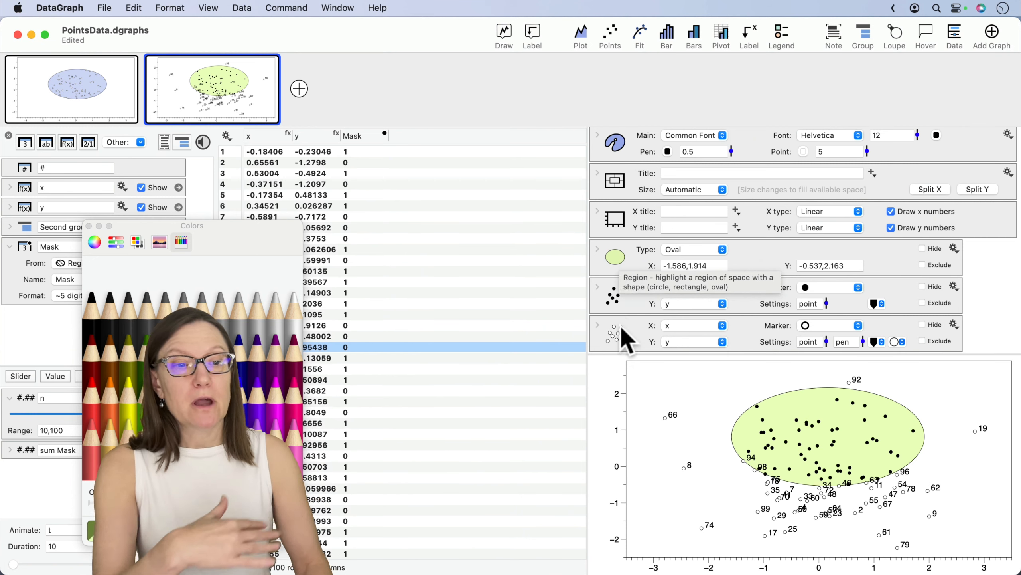
- Move the oval Region to X -1.906,1.594 and Y -1.147,1.553, enlarge the graph area, and close the color picker
drag(832, 433, 818, 457)
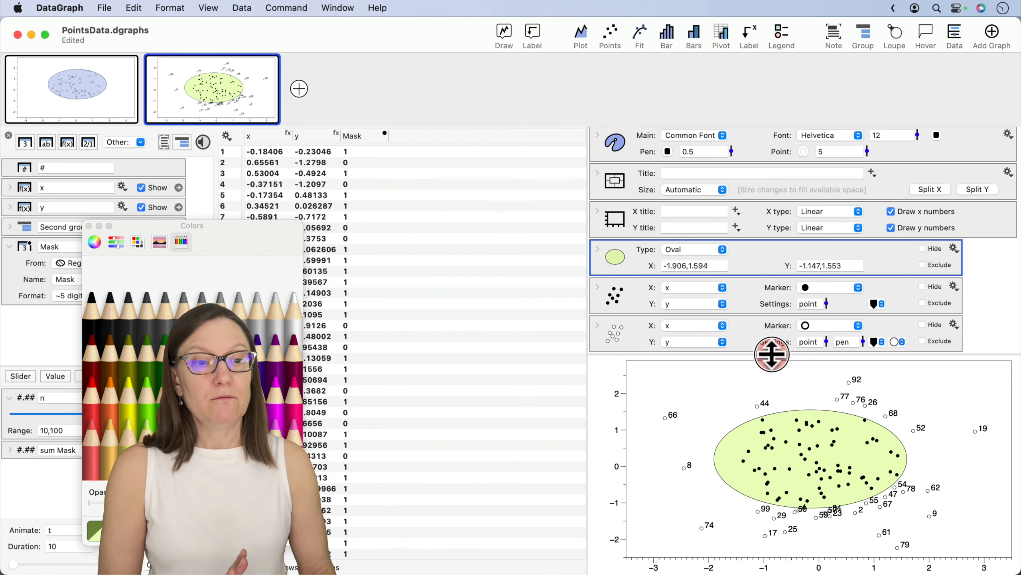
drag(772, 353, 764, 298)
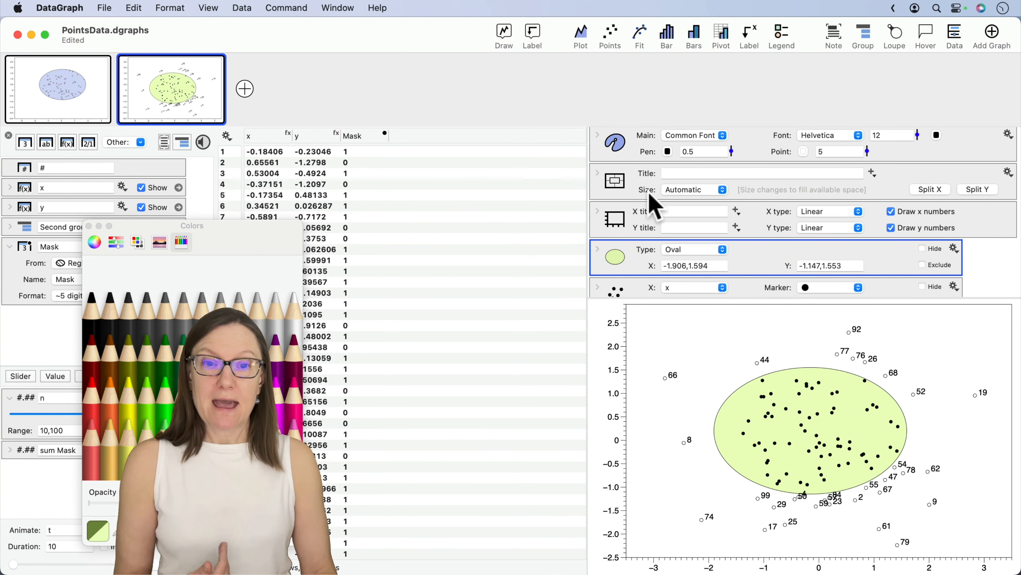
click(89, 227)
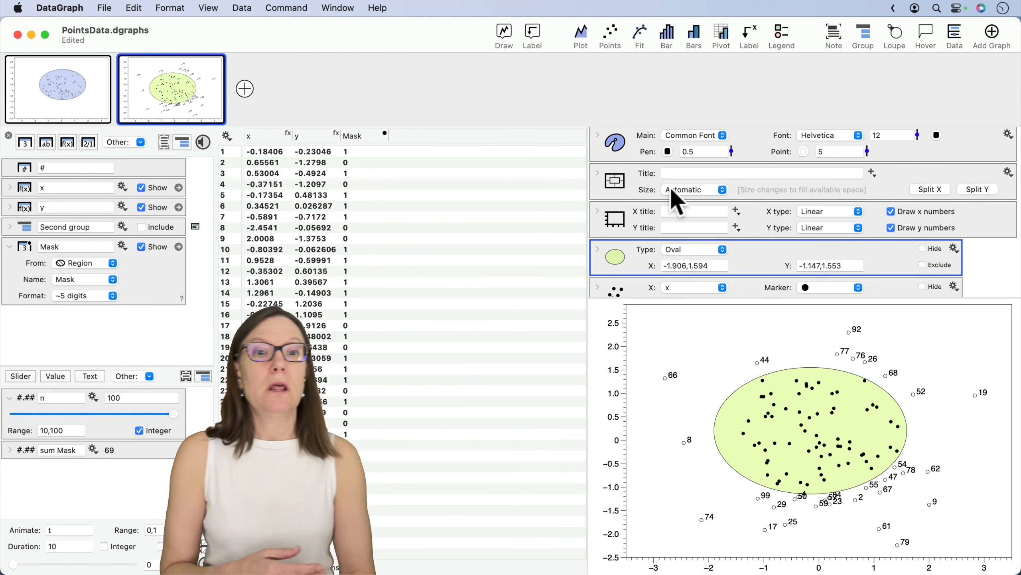
- Title the graph "Points = " followed by the sum Mask token, and move the oval Region to X -1.428,2.072 and Y -1.159,1.541
click(664, 174)
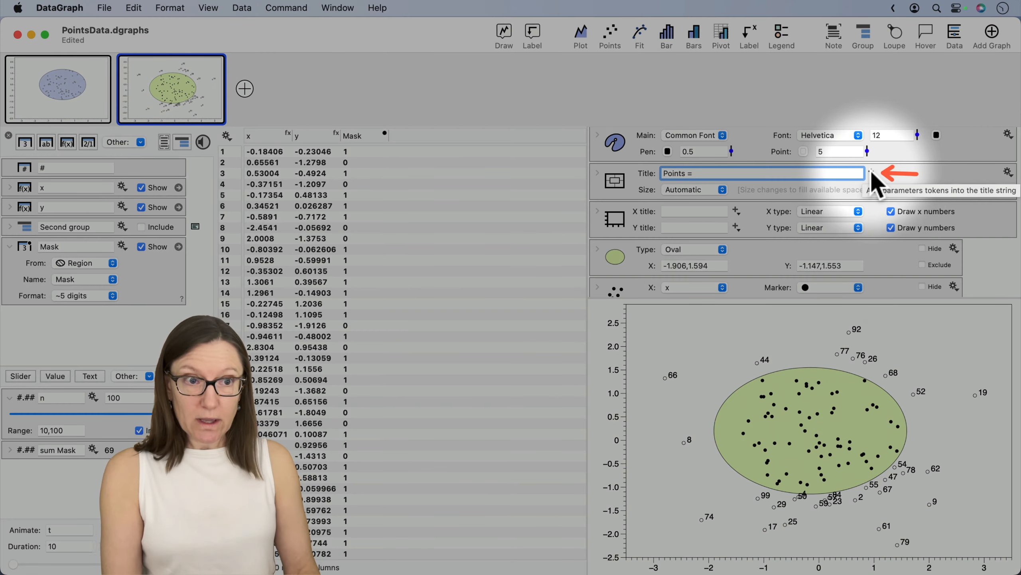
click(872, 174)
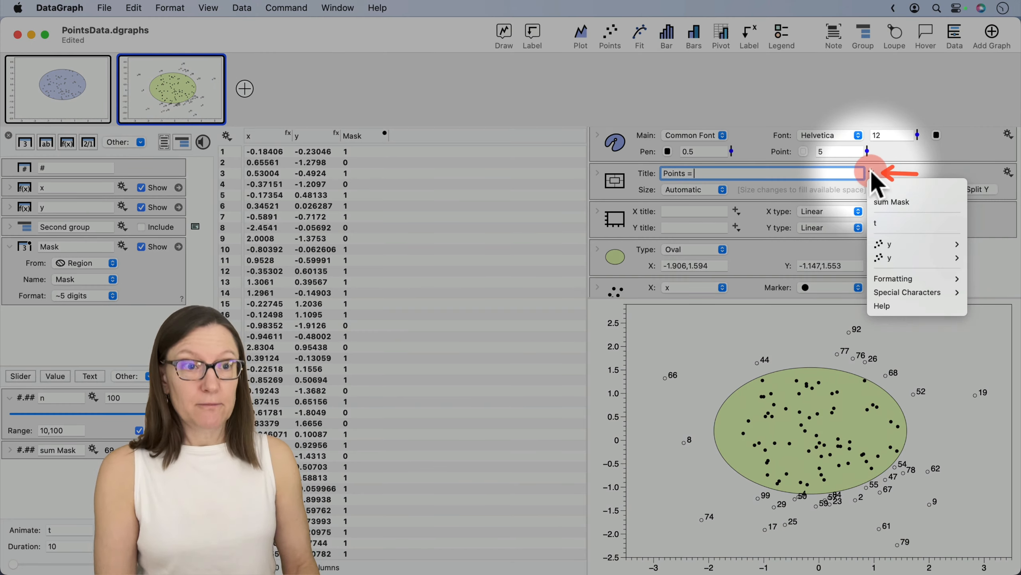
click(900, 203)
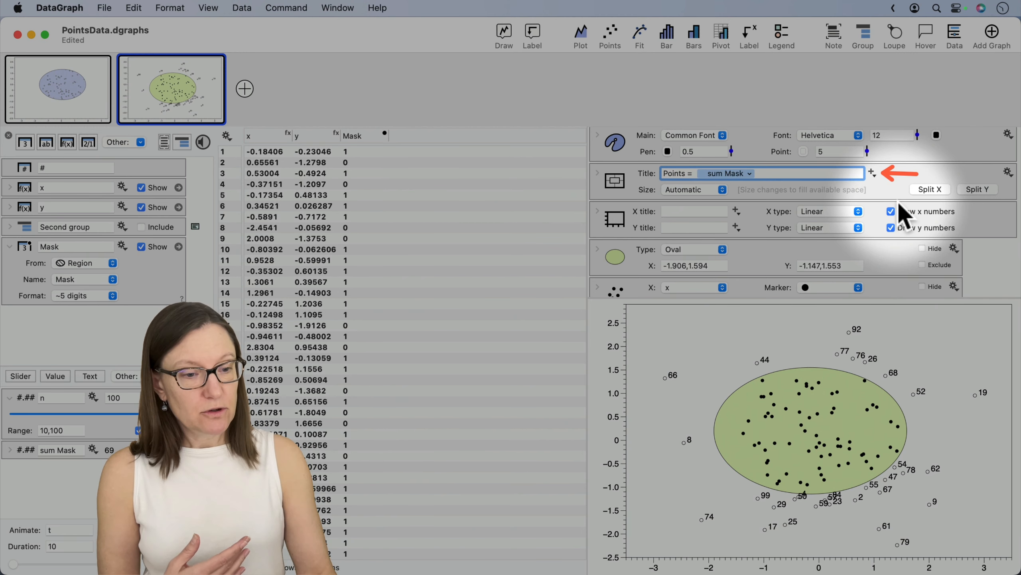
key(Return)
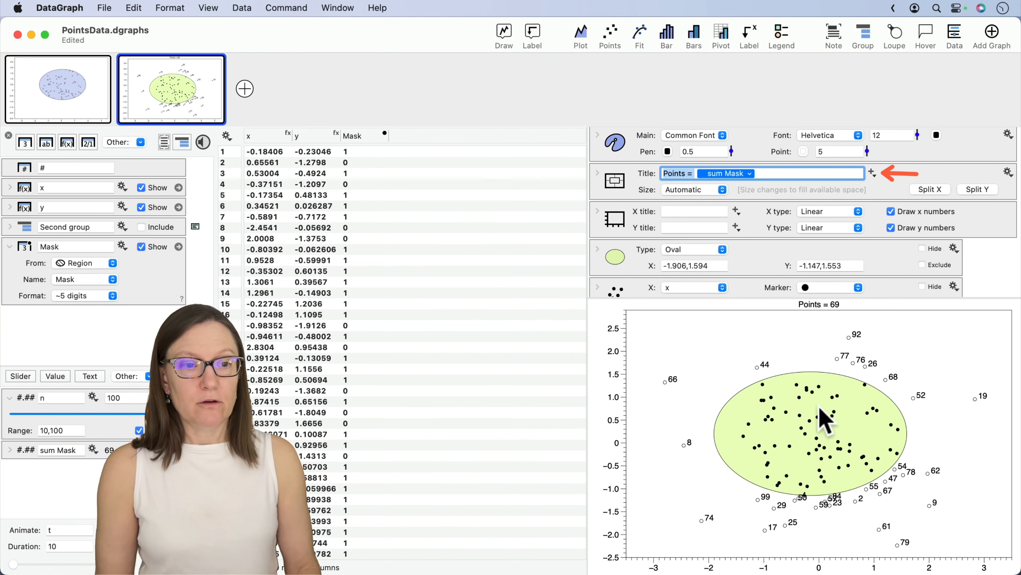
drag(818, 407, 852, 410)
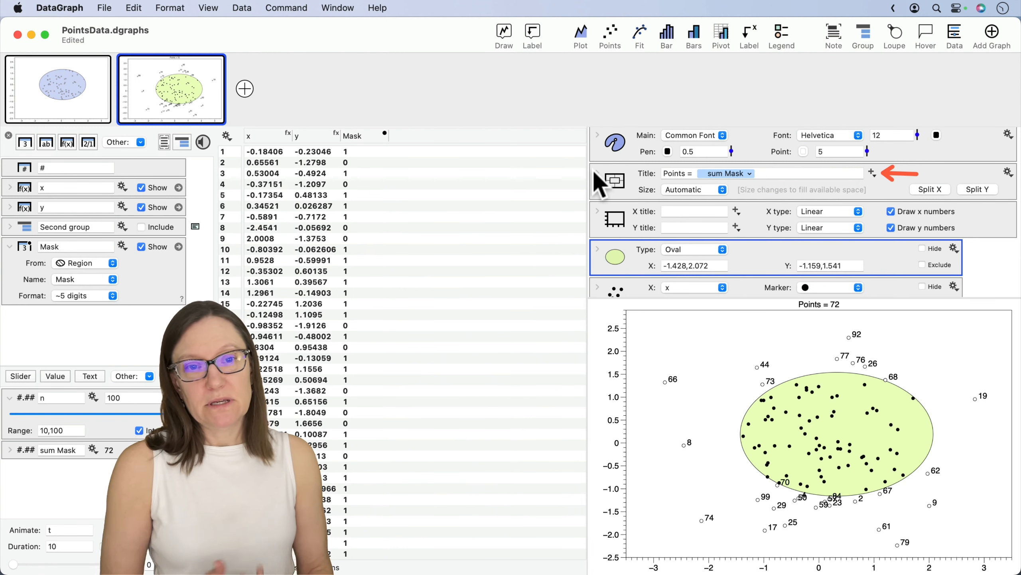
- Enlarge the graph title's font by 80% in the title settings
click(597, 173)
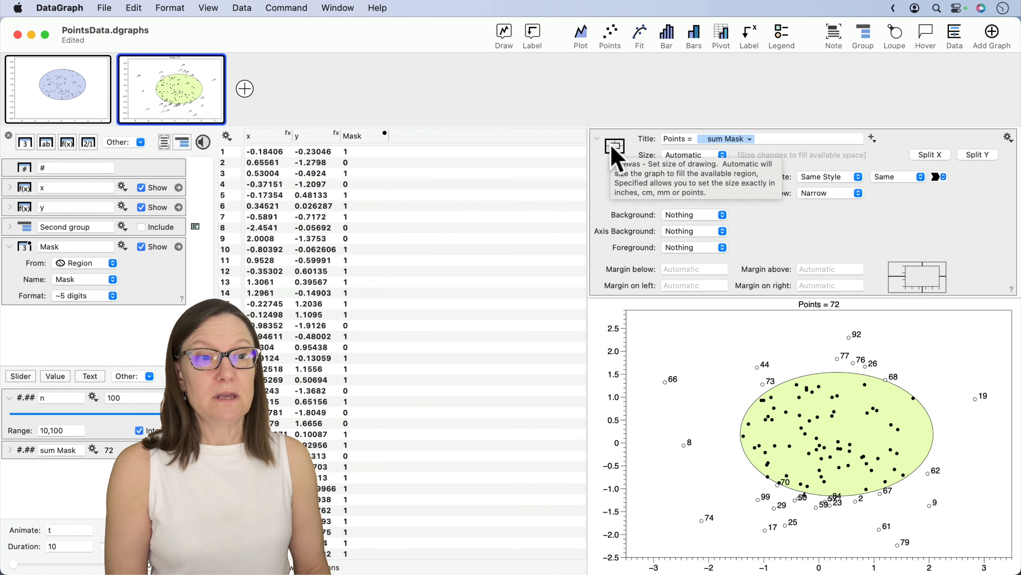
click(891, 171)
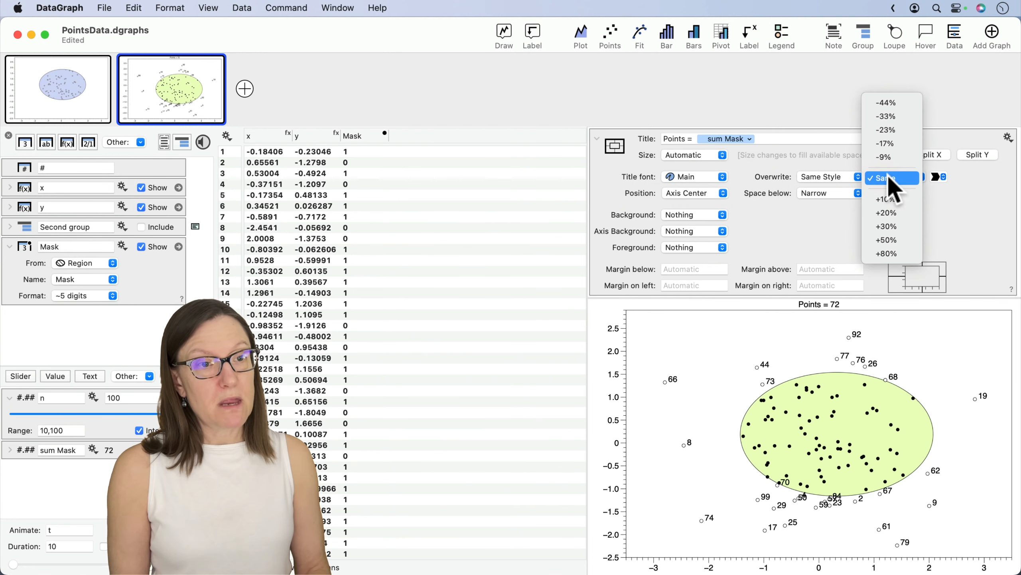
click(889, 253)
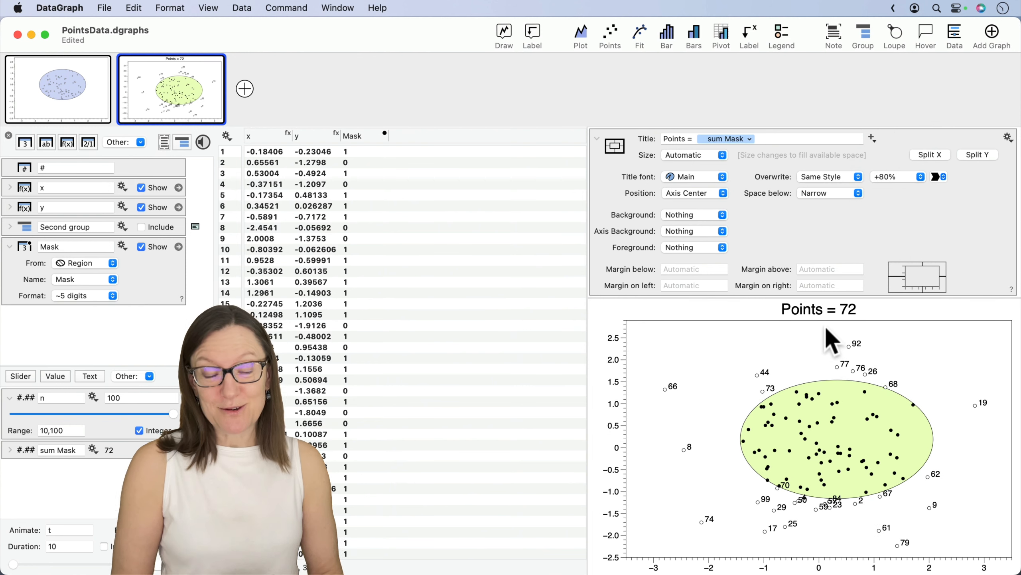
- Collapse the title settings and move the oval Region to X -1.748,1.752 and Y -1.19,1.51
click(607, 147)
mouse_move(799, 423)
mouse_down()
mouse_move(808, 426)
mouse_move(782, 434)
mouse_up()
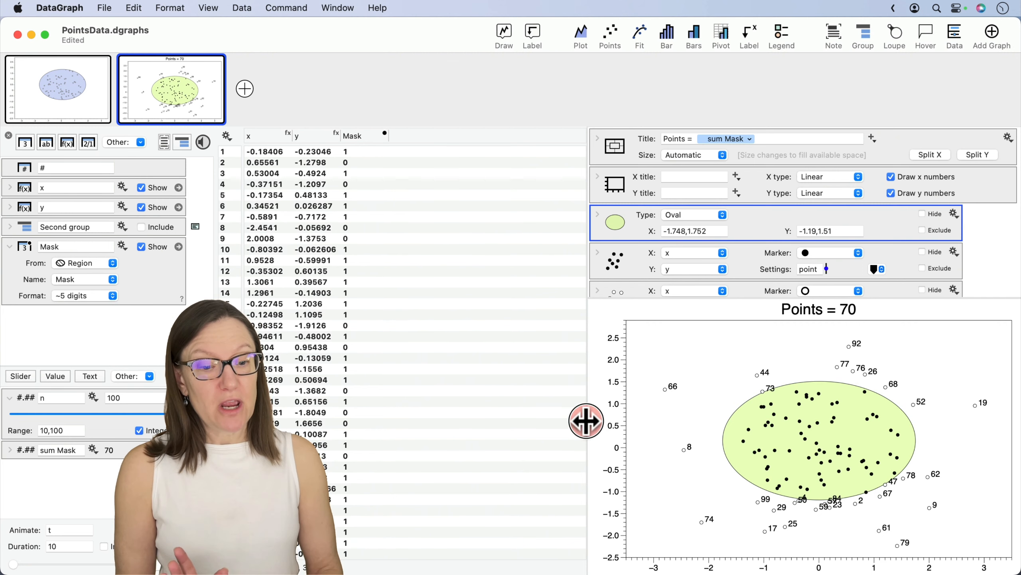
drag(589, 422, 473, 423)
drag(352, 417, 579, 428)
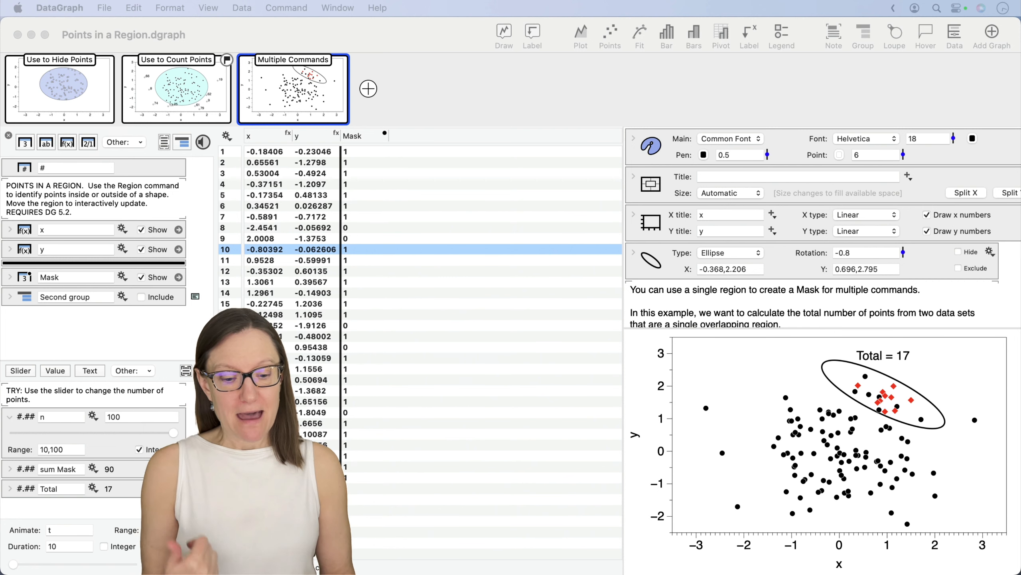
- Plot the x and y columns with a Points command in the empty third graph
click(844, 427)
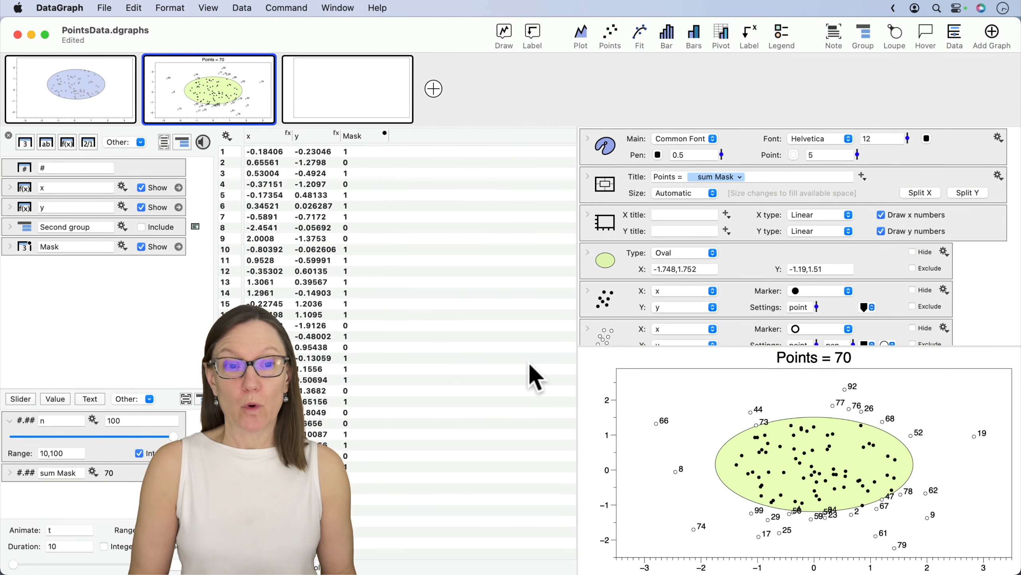
click(355, 96)
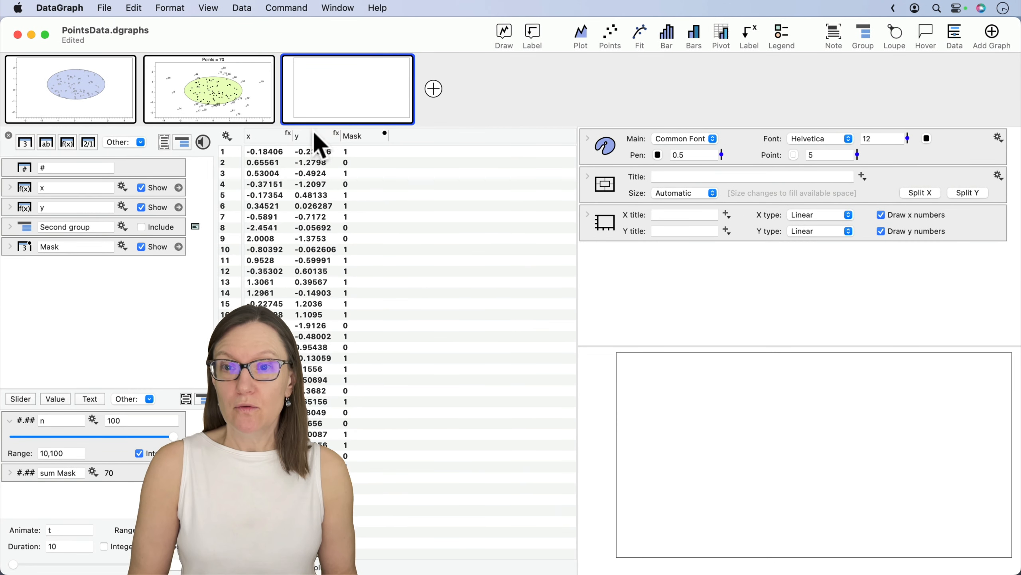
click(269, 137)
shift+click(305, 137)
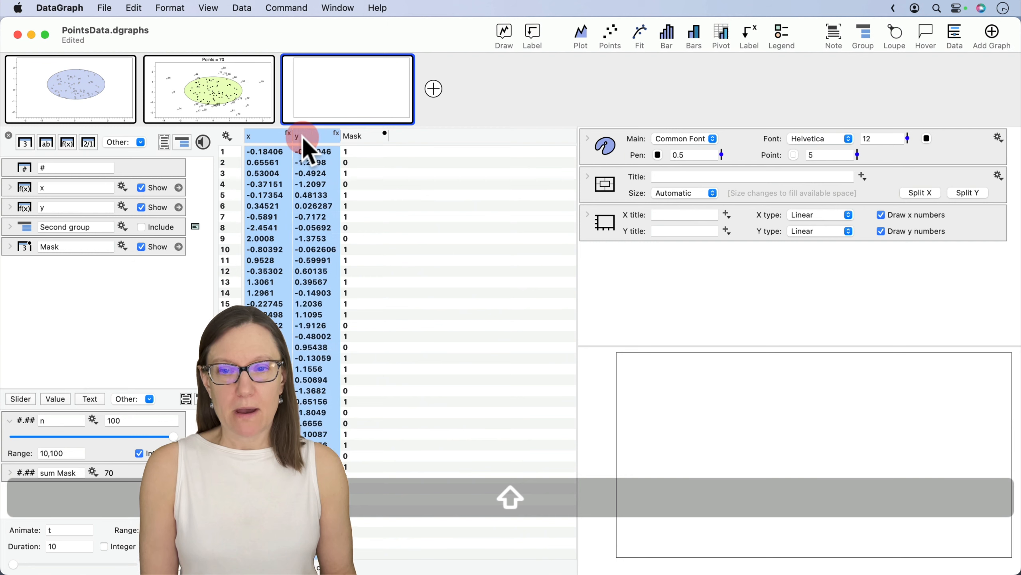
click(611, 35)
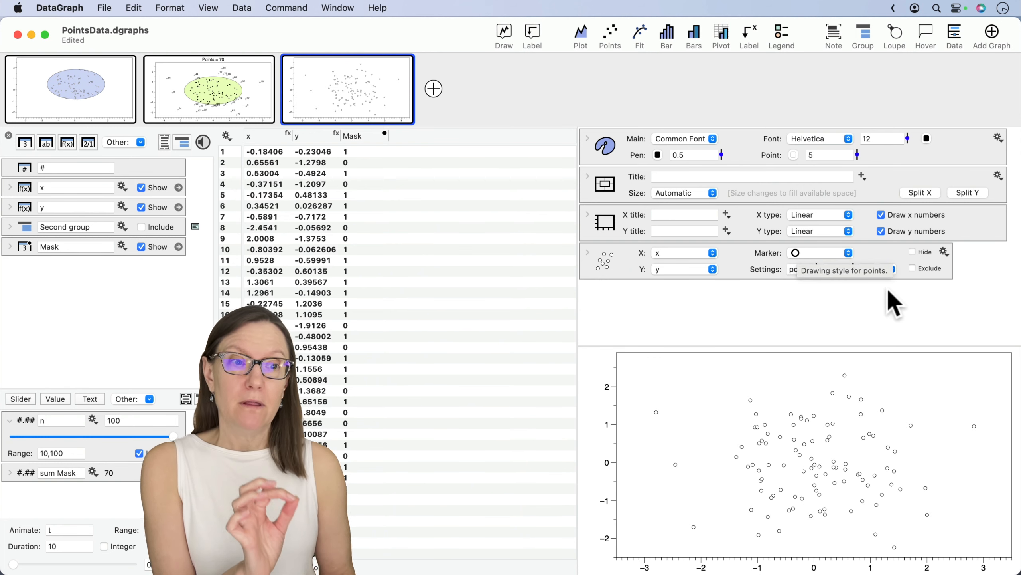
- Fill the x,y points with Pen Color, give them a Point Color outline, and set the marker size to 9
click(888, 270)
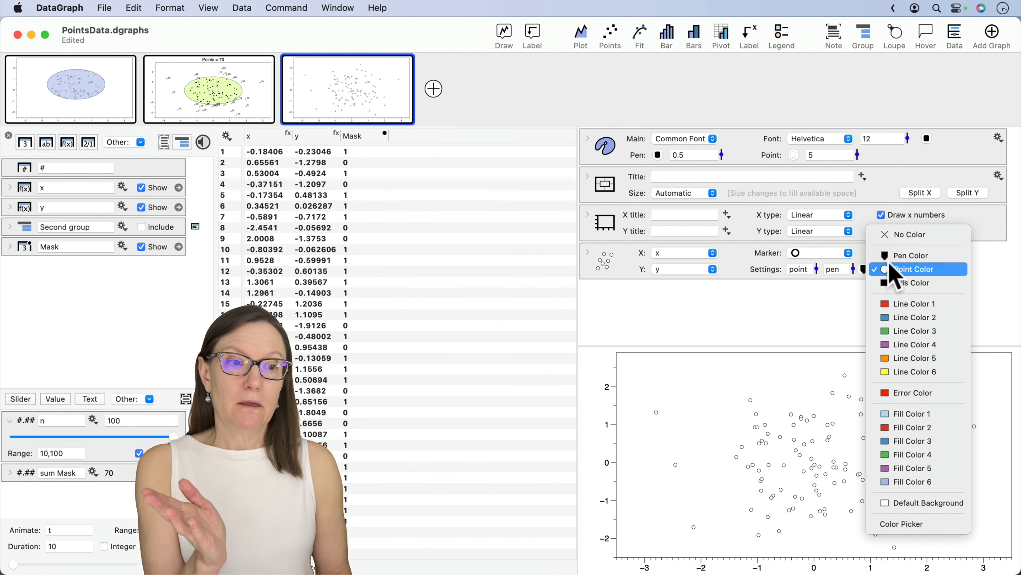
click(888, 255)
click(873, 272)
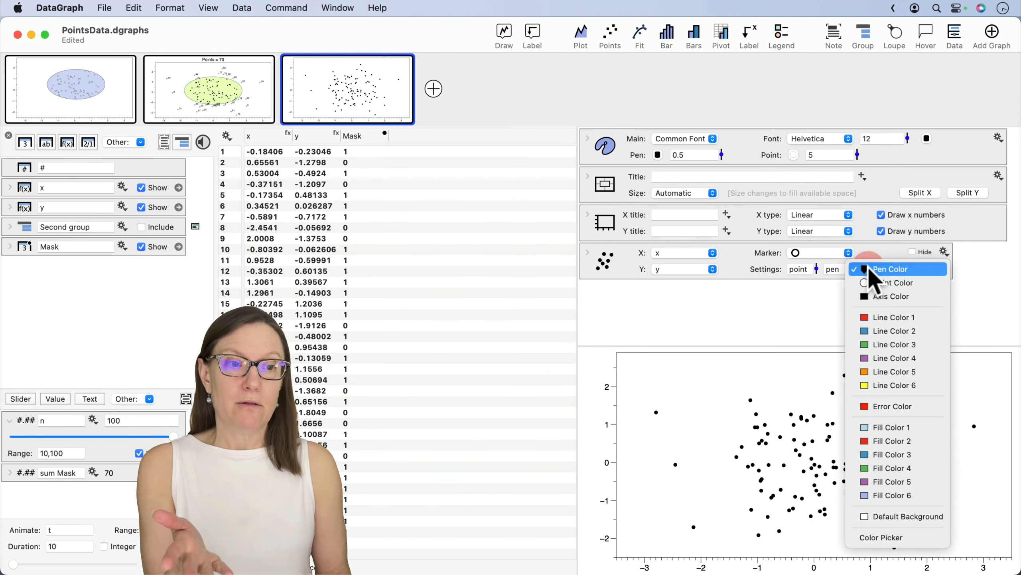
click(873, 270)
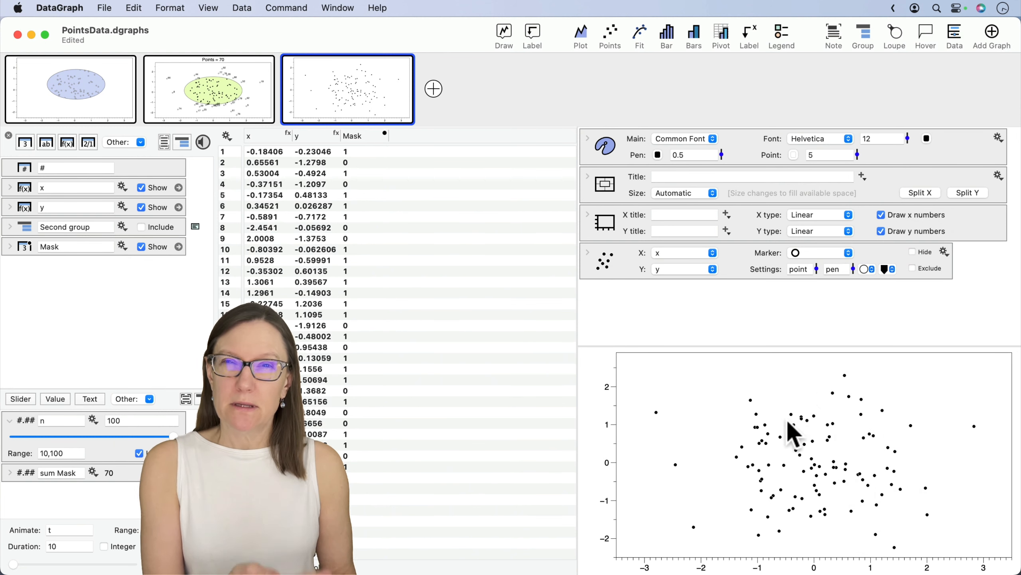
drag(818, 271, 817, 257)
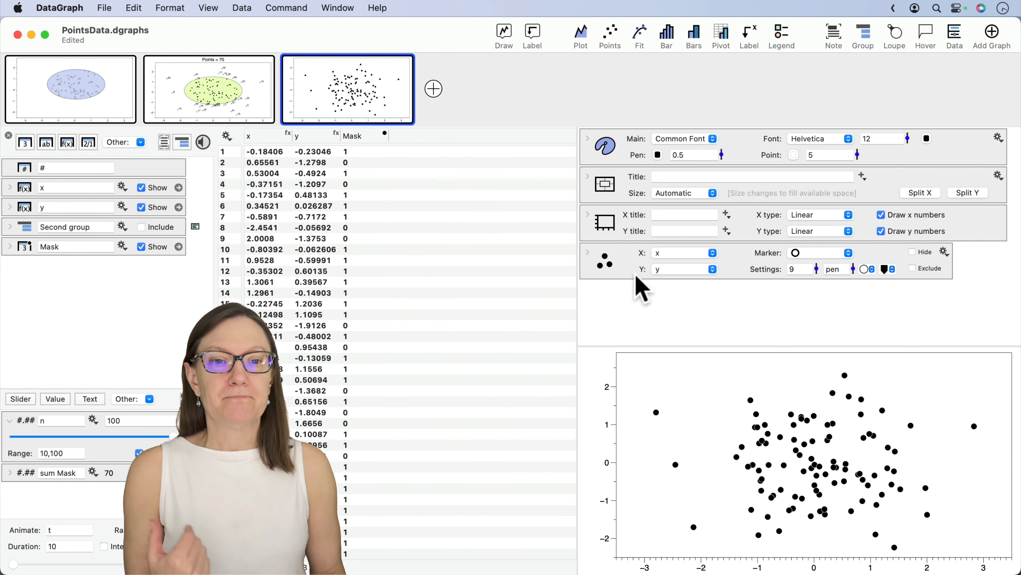
- Duplicate the Points command directly below the original
click(628, 259)
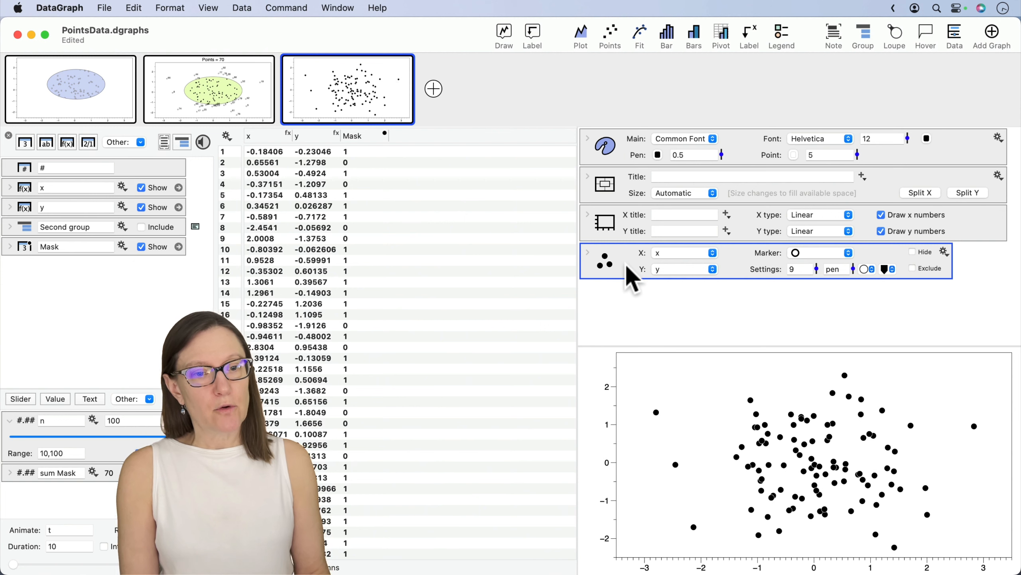
alt+click(626, 263)
drag(626, 262, 626, 310)
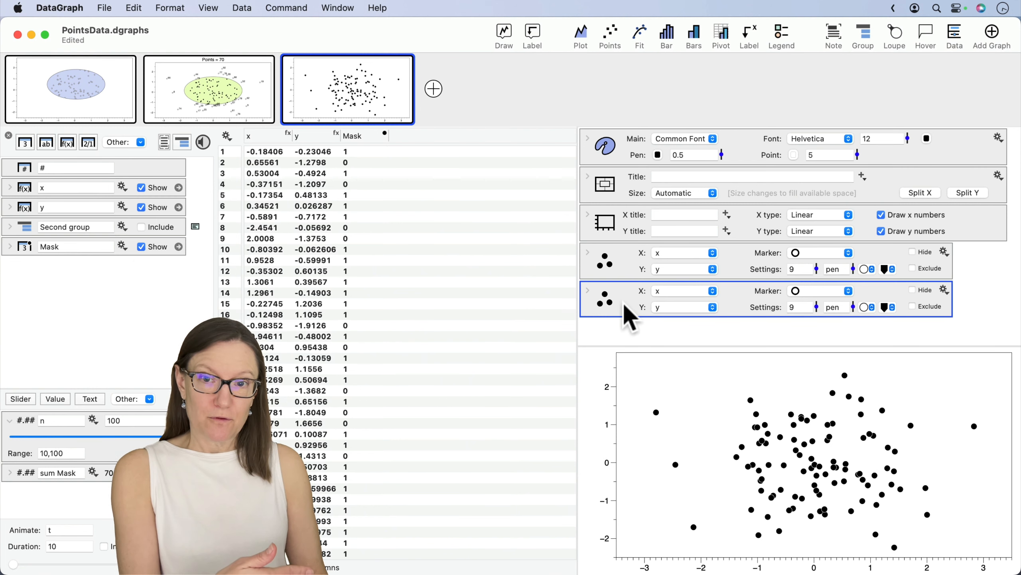
- Include the Second group columns in the data table and assign x2 and y2 to the duplicated Points command
click(142, 227)
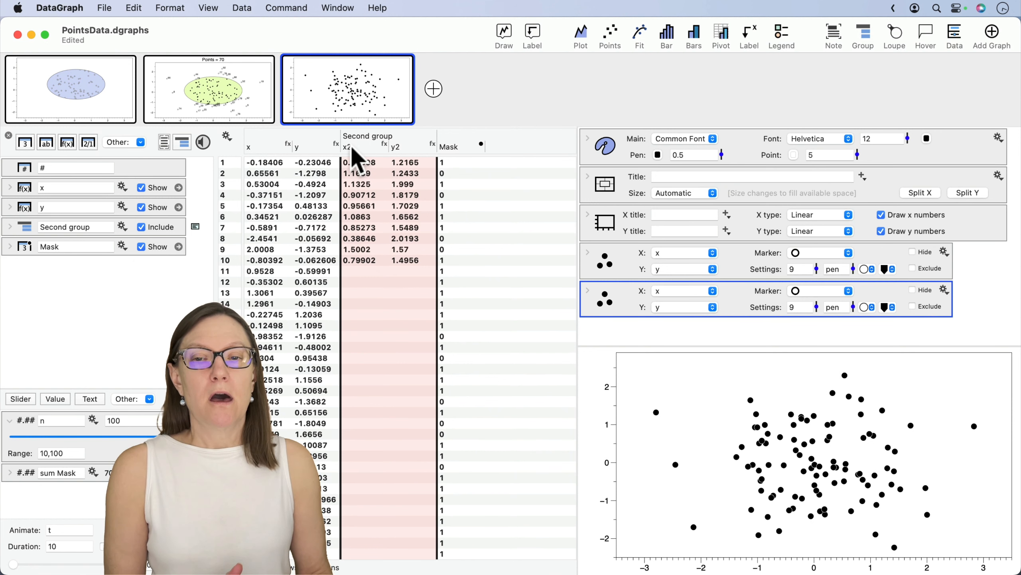
drag(353, 146, 679, 293)
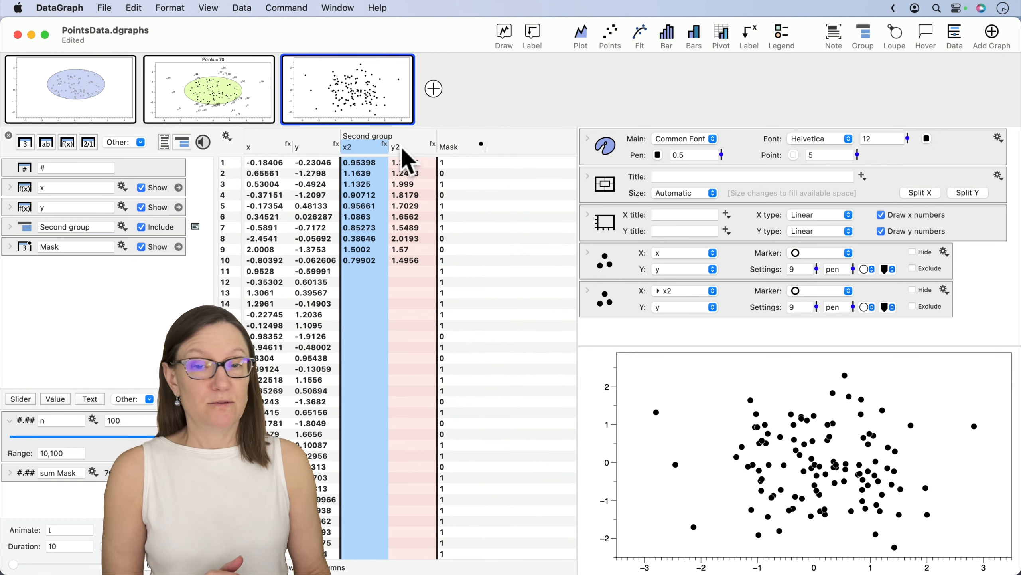
drag(403, 152, 684, 307)
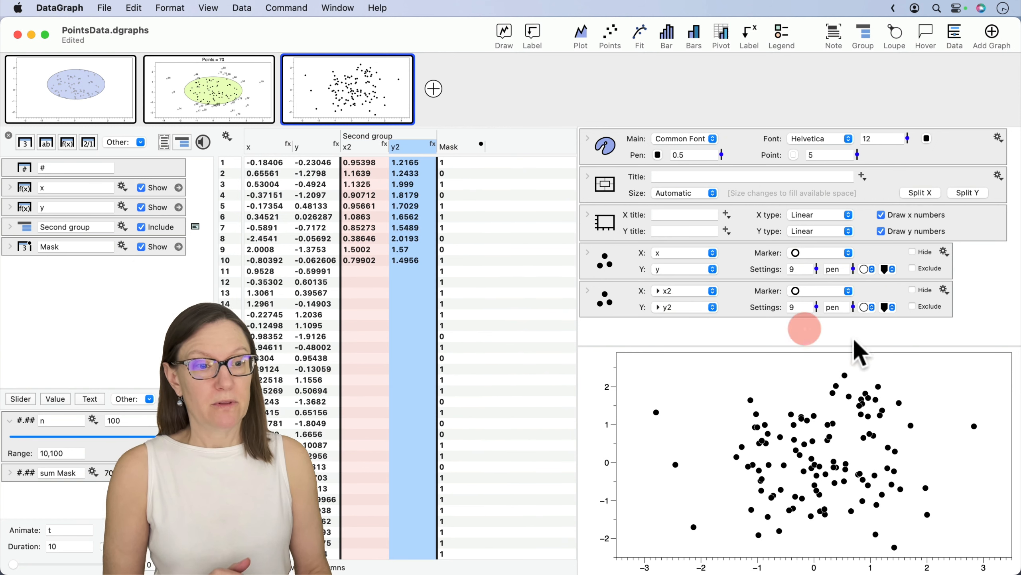
- Fill the x2,y2 points with red Line Color 1 and change their marker to a square
click(892, 307)
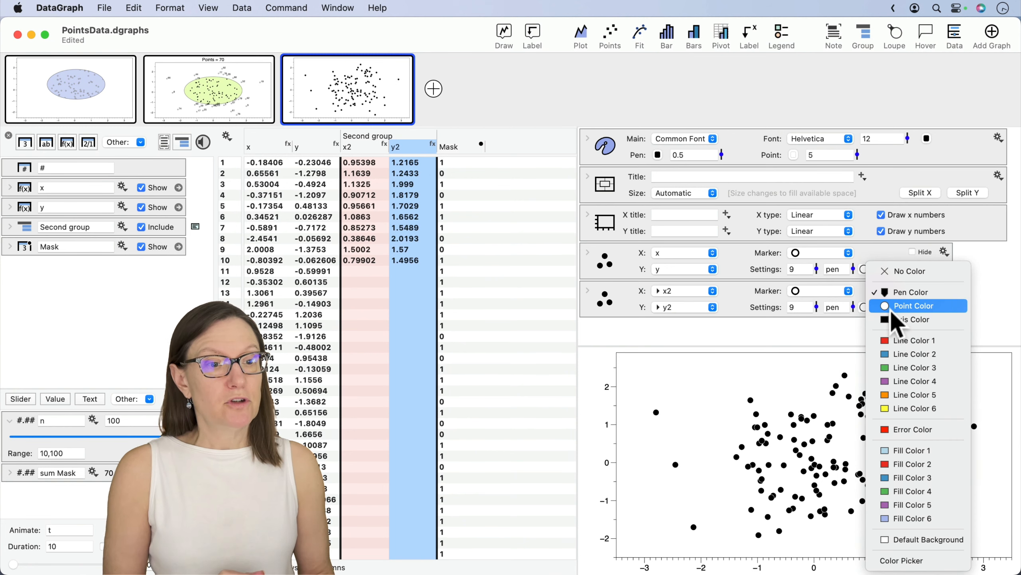
click(901, 341)
click(867, 308)
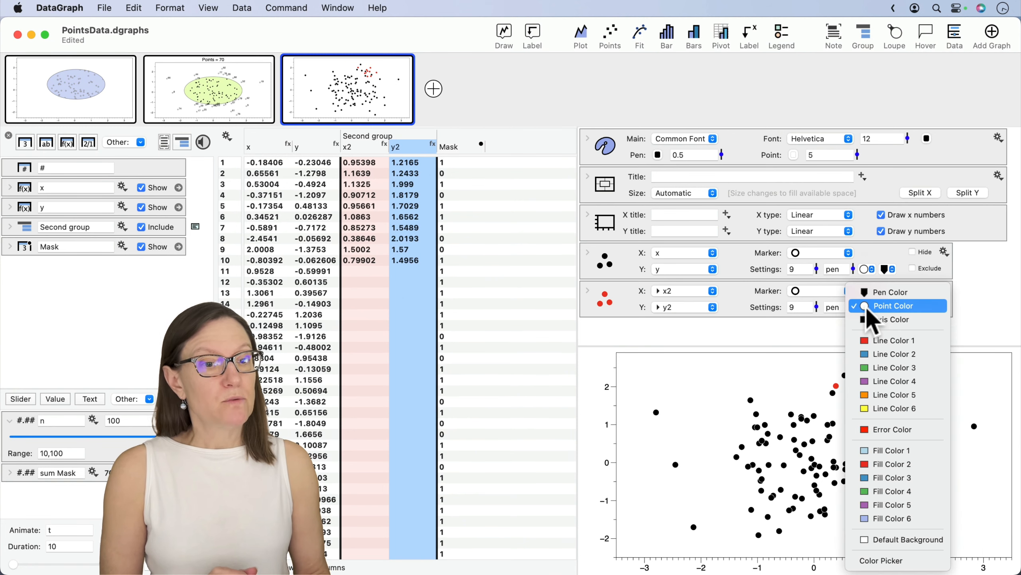
click(790, 311)
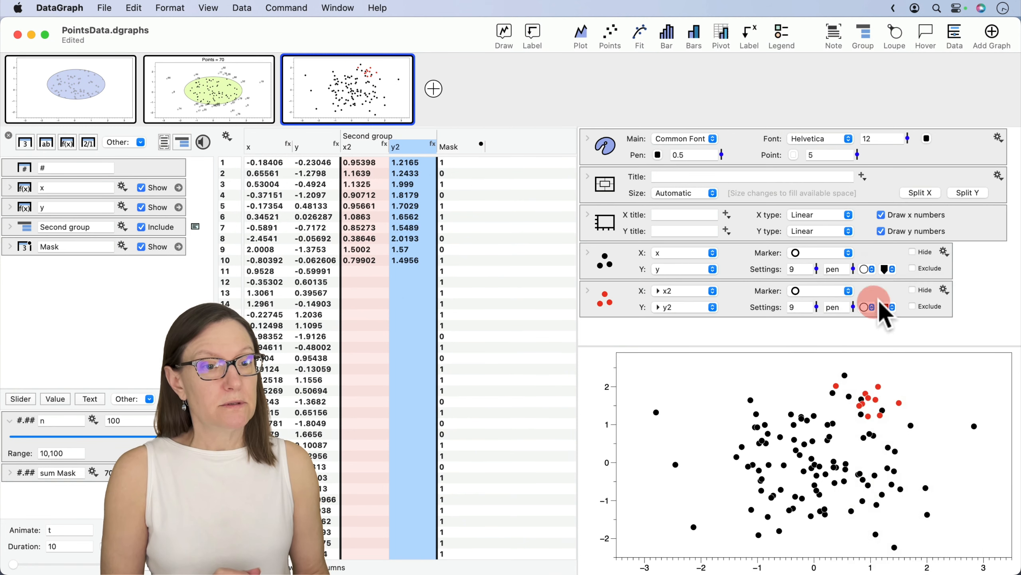
click(840, 289)
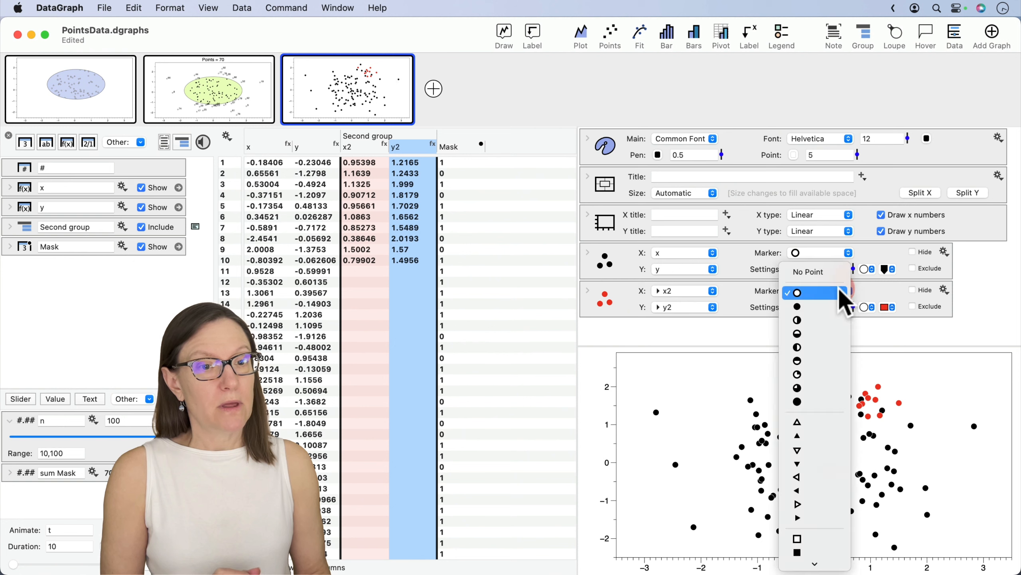
click(798, 538)
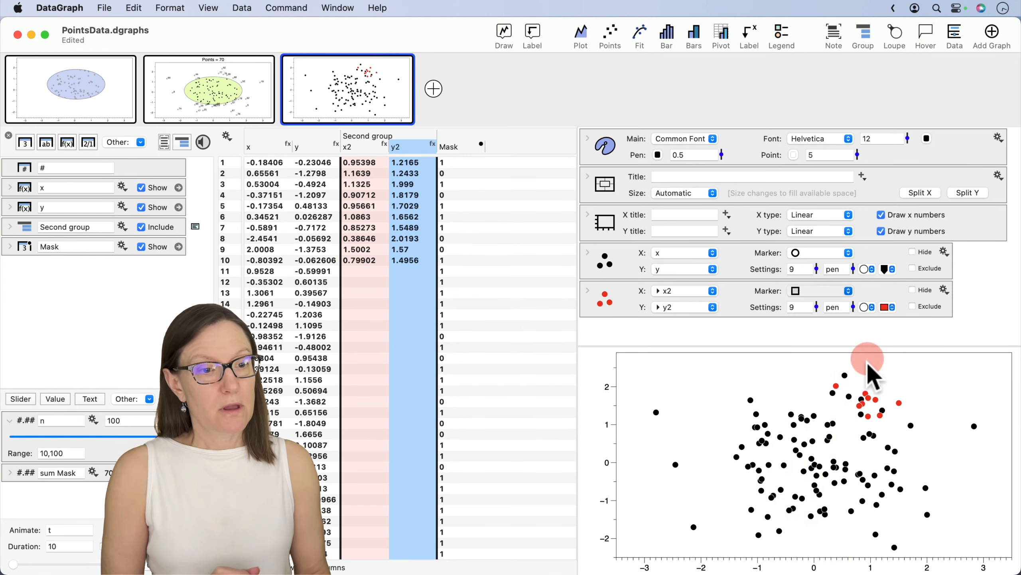
click(776, 328)
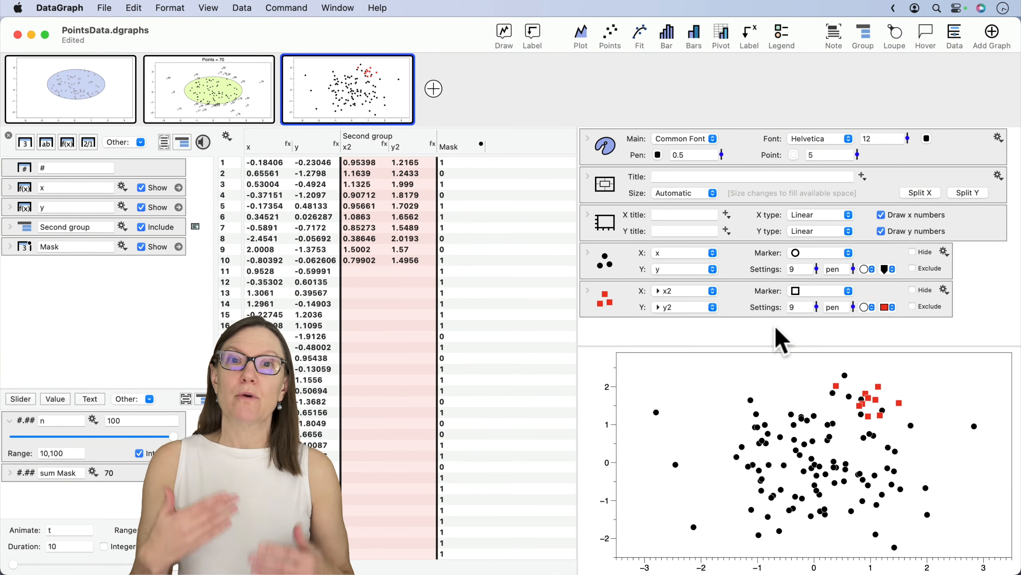
- Add a Region command to the graph, make its shape a rectangle, and set its line thickness to 2
click(531, 31)
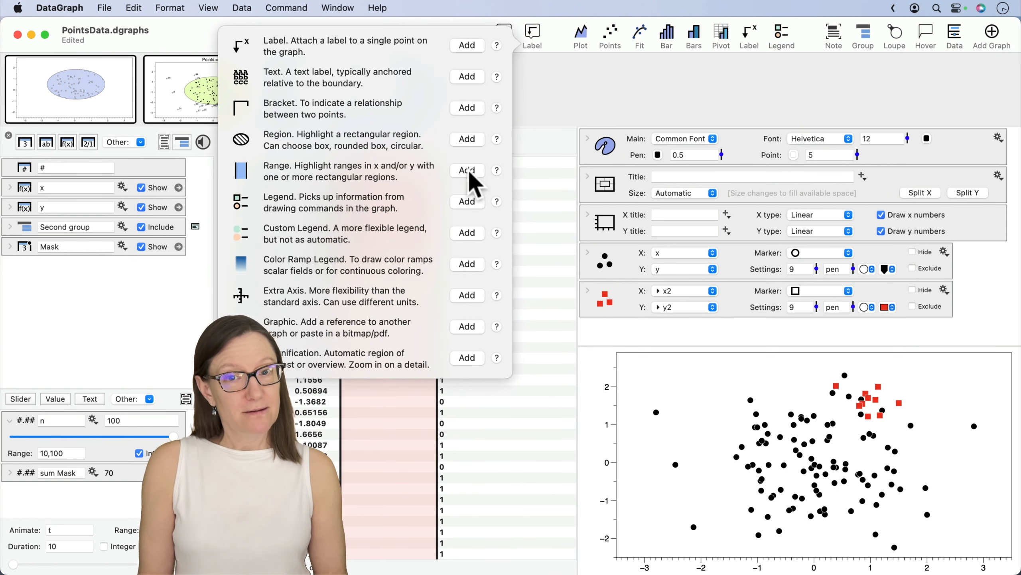
click(467, 139)
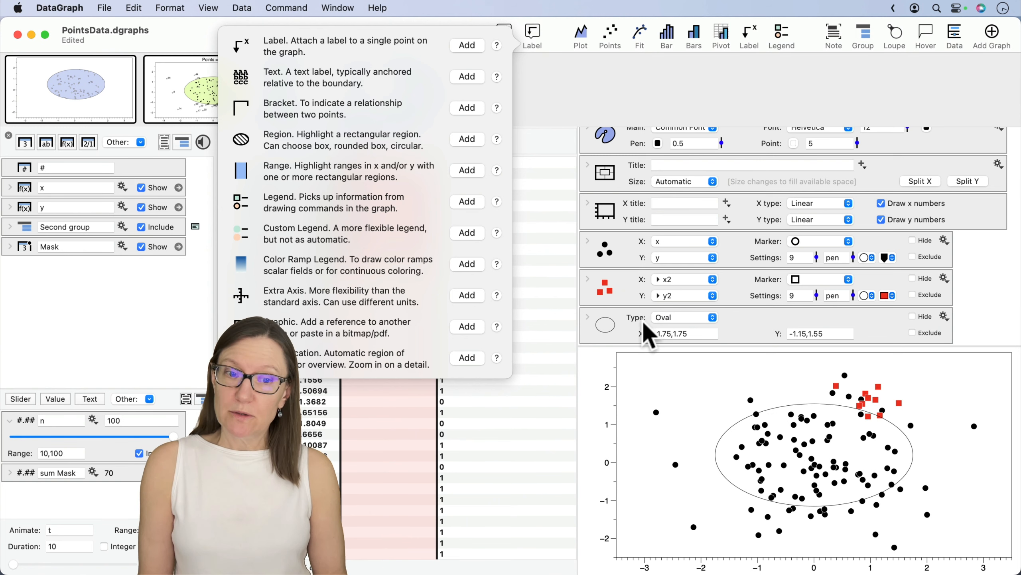
click(684, 318)
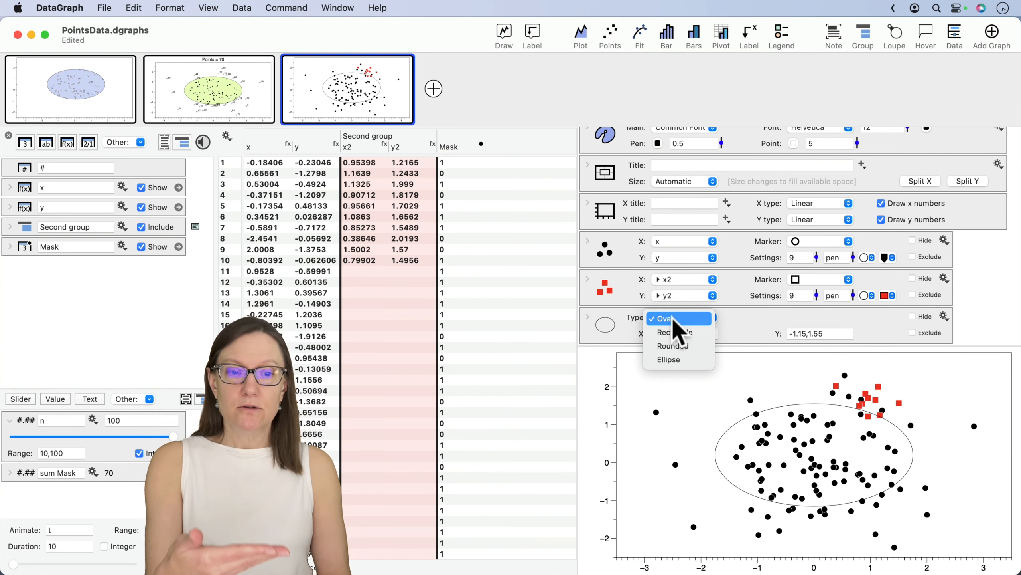
click(676, 333)
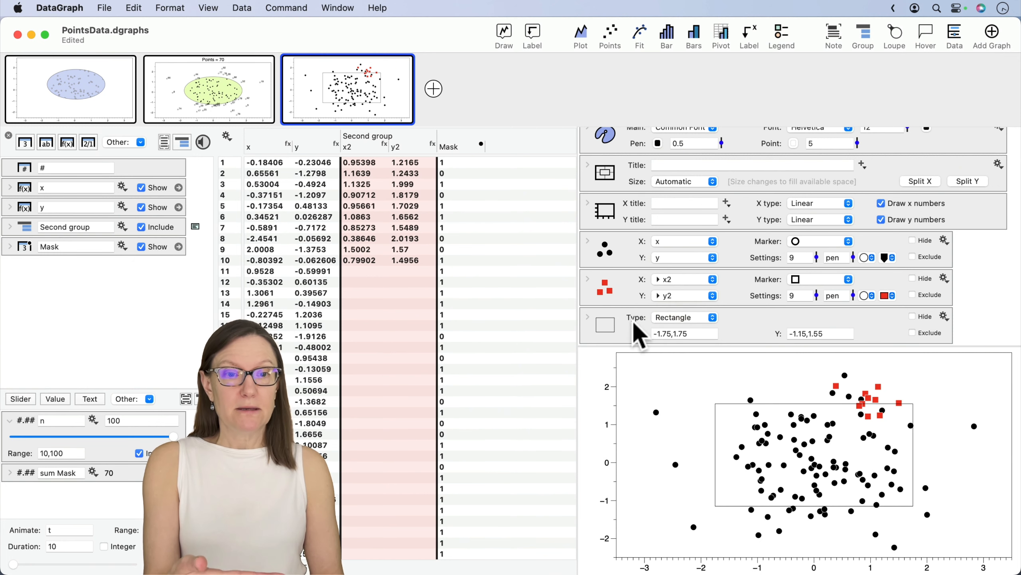
click(587, 317)
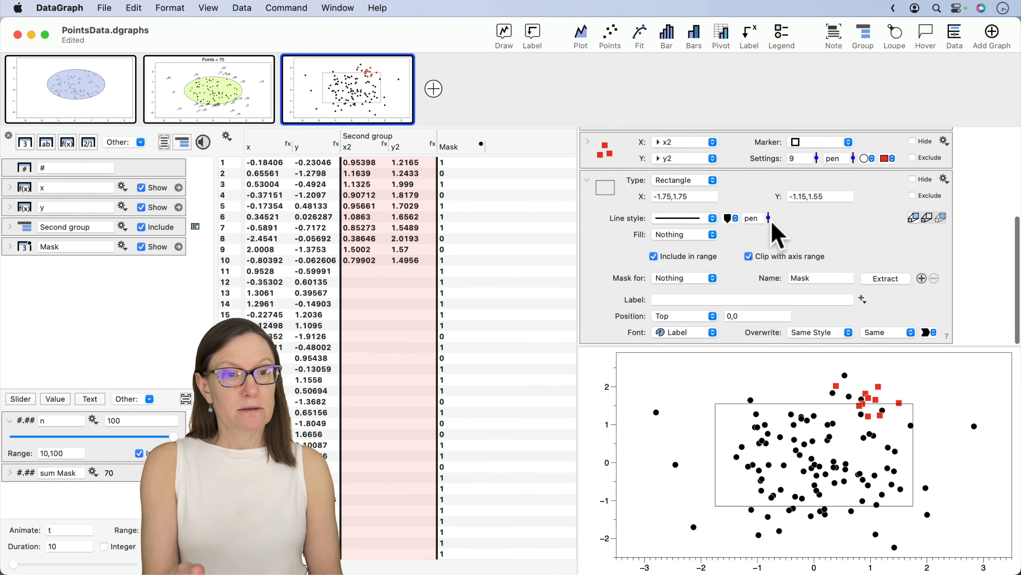
drag(770, 217, 768, 208)
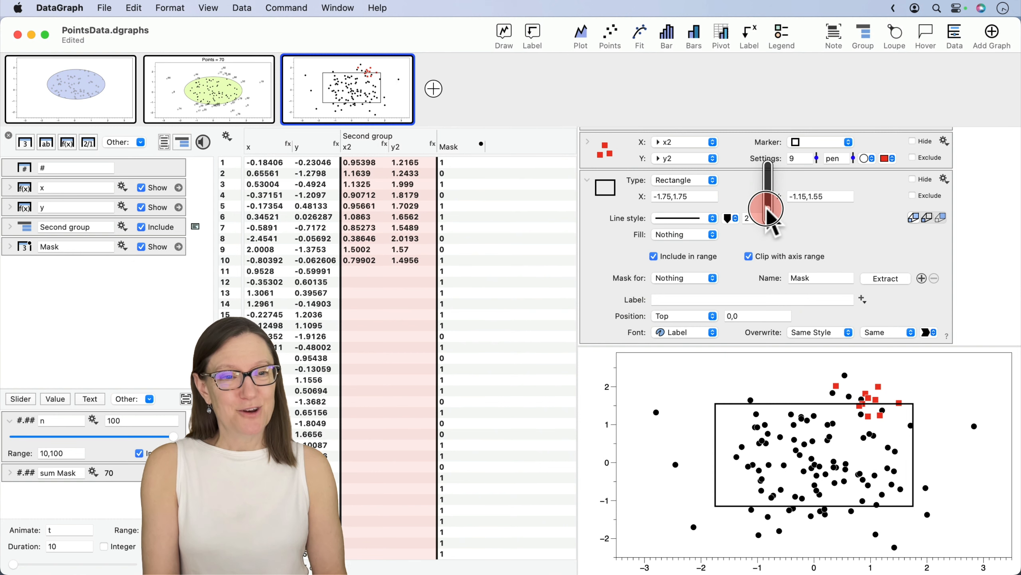
- Try the Rounded and Ellipse shape types on the region, finishing with Rounded
click(693, 180)
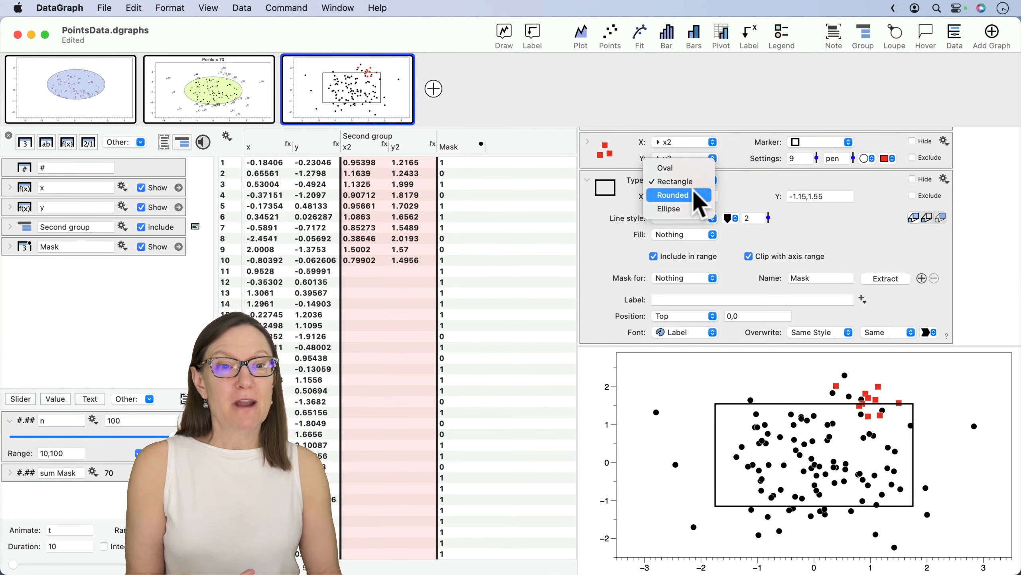
click(710, 194)
drag(858, 180, 856, 186)
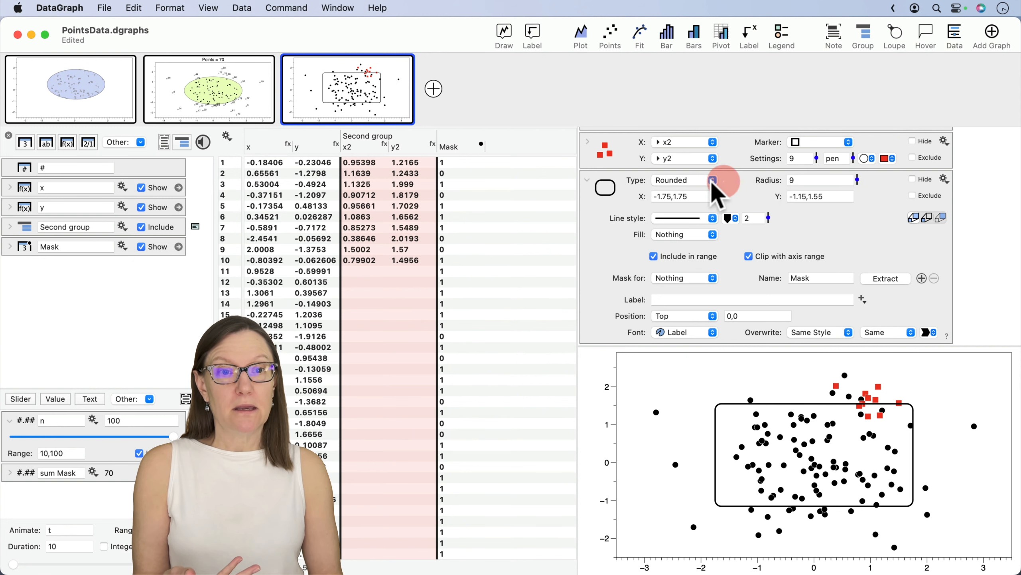
click(714, 182)
click(685, 195)
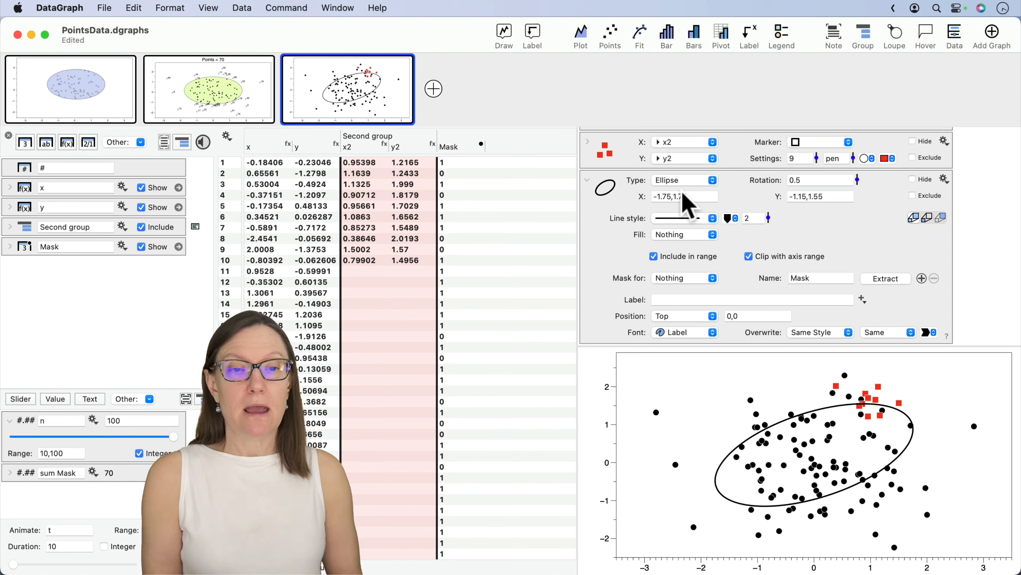
click(679, 180)
click(679, 169)
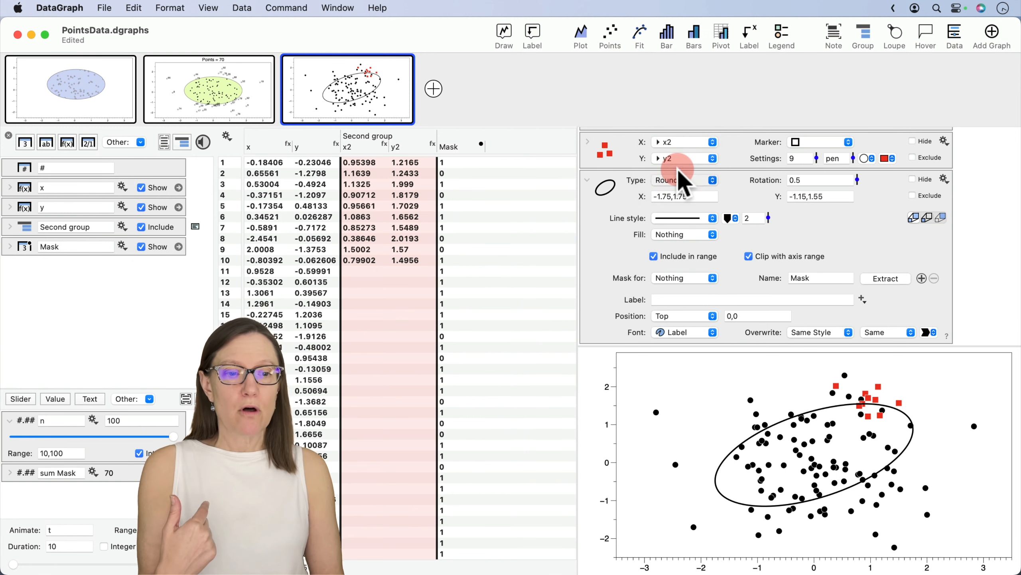
click(681, 192)
click(679, 195)
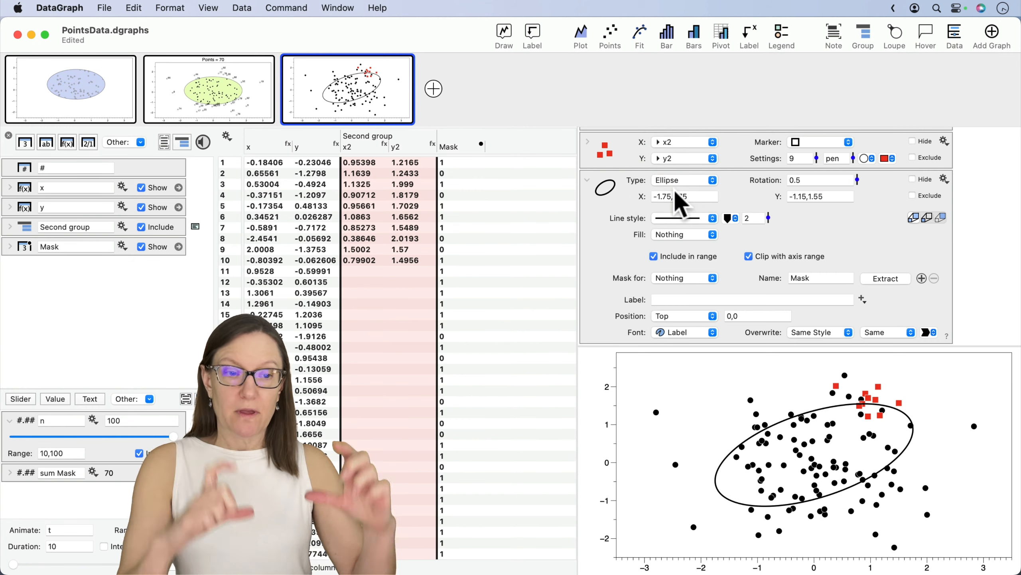
click(676, 189)
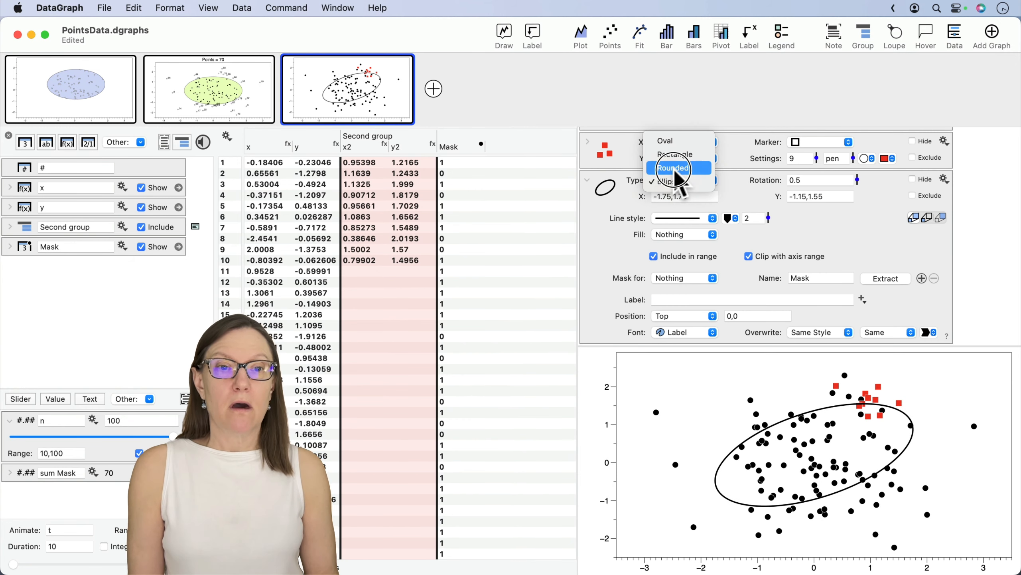
click(674, 168)
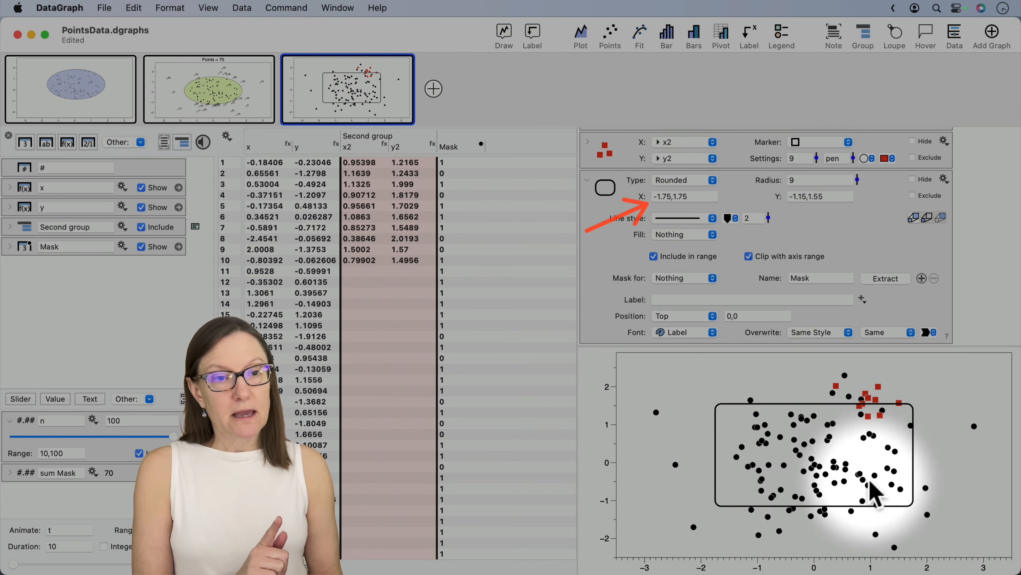
- Change the region to an Ellipse and rotate it to about -0.78
key(ctrl+x)
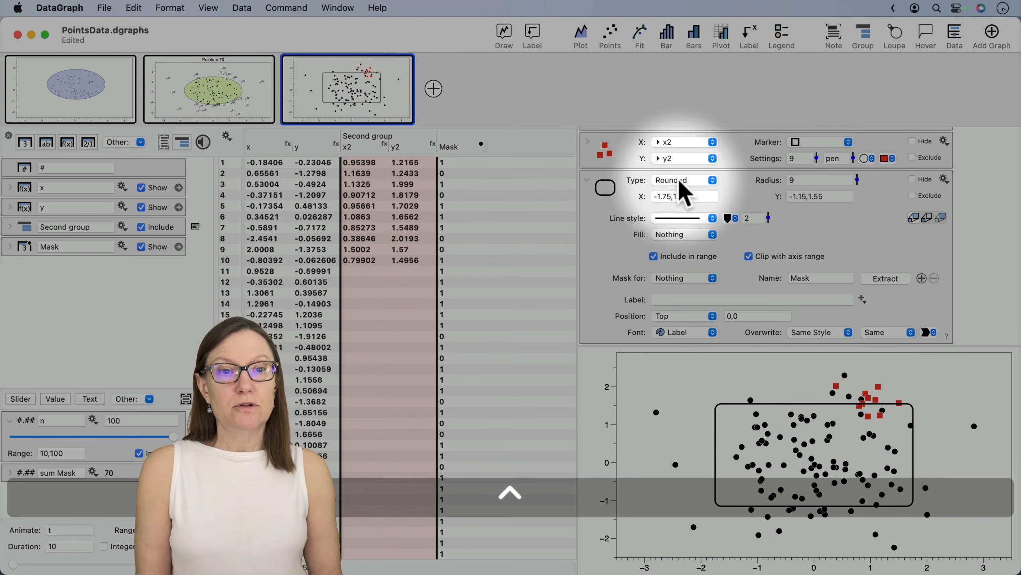
click(682, 183)
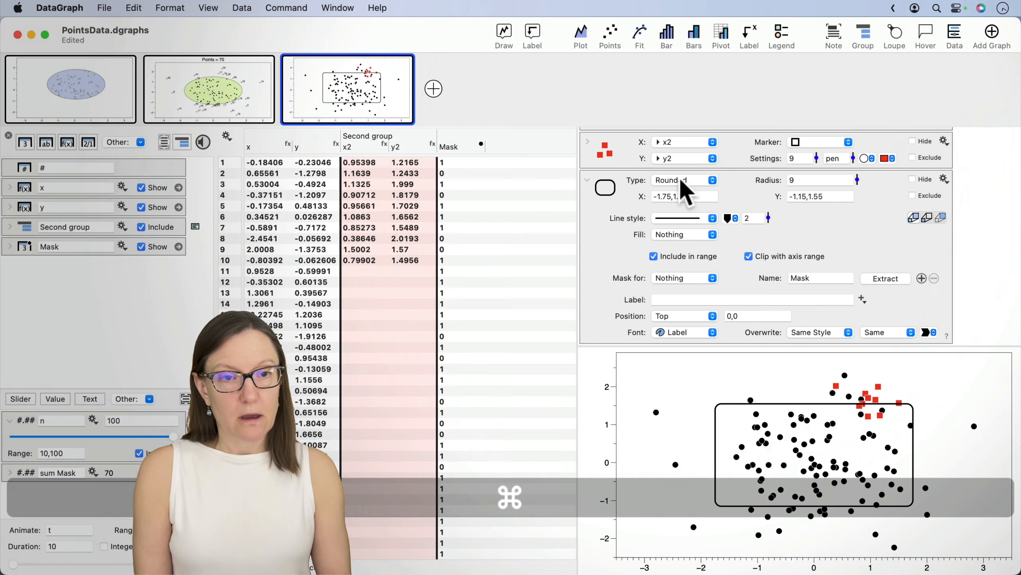
click(679, 195)
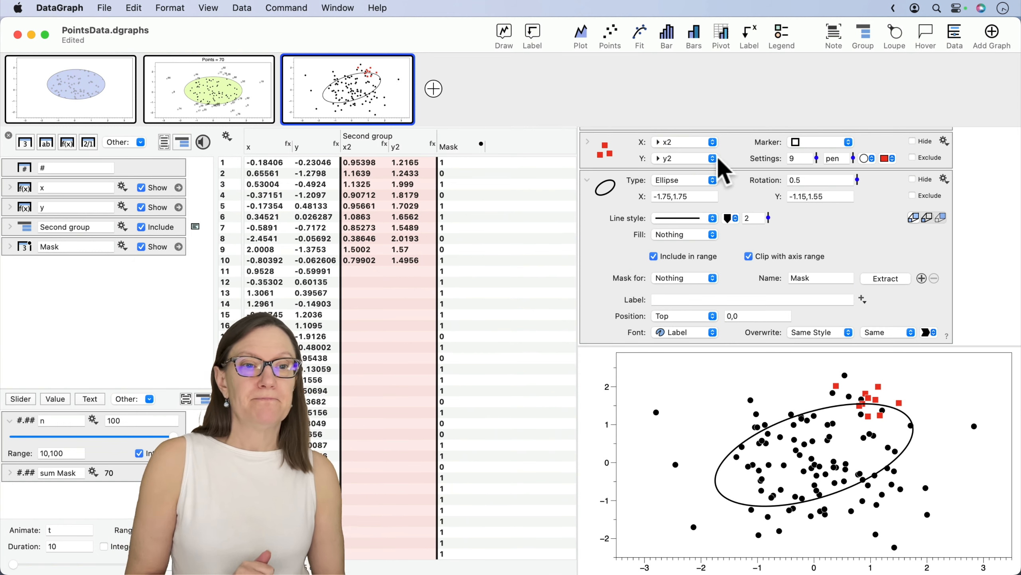
drag(858, 179, 848, 224)
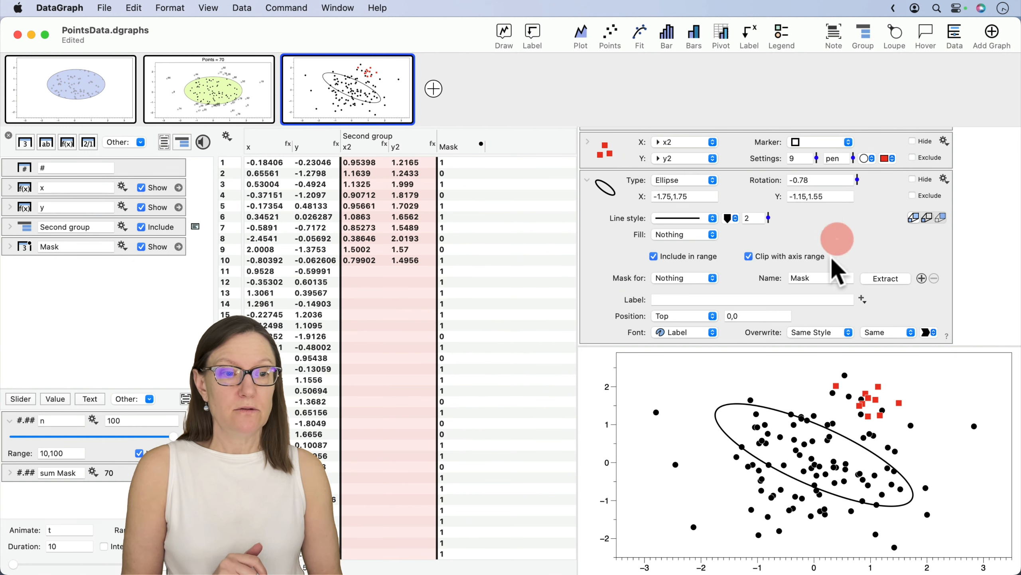
- Move the ellipse over the red points, narrow it to about -0.333 to 2.438 in x, and set its rotation to about -0.88
drag(788, 459, 850, 408)
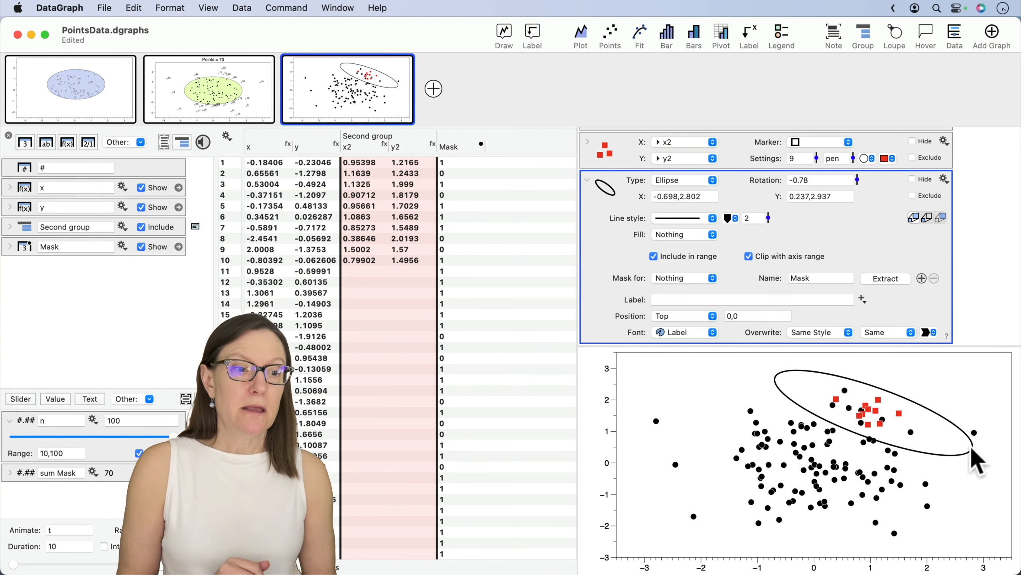
drag(974, 448, 883, 419)
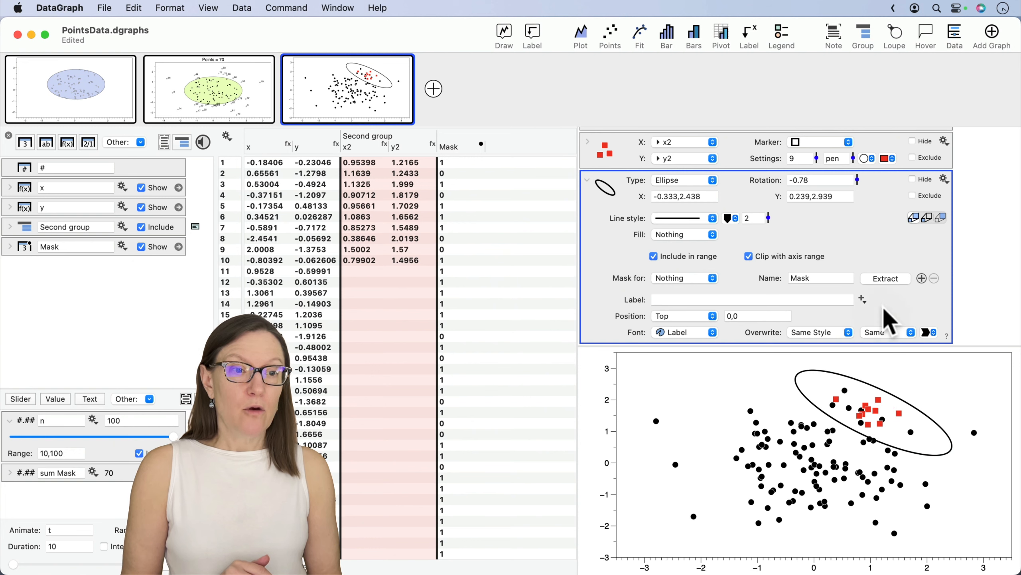
drag(857, 179, 858, 180)
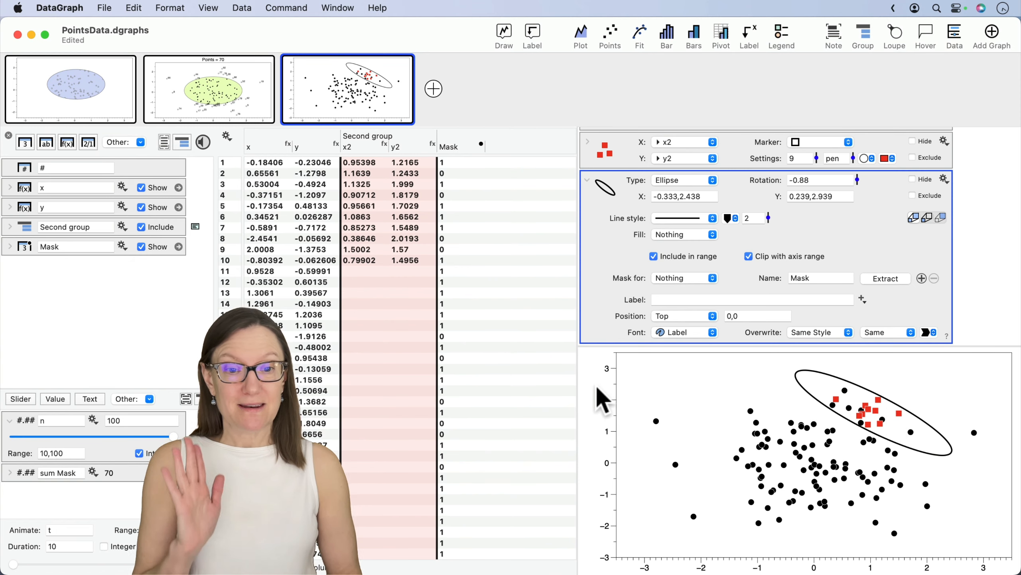
- Set the region's first mask to the y points and add a second mask for the y2 points
drag(578, 383, 533, 354)
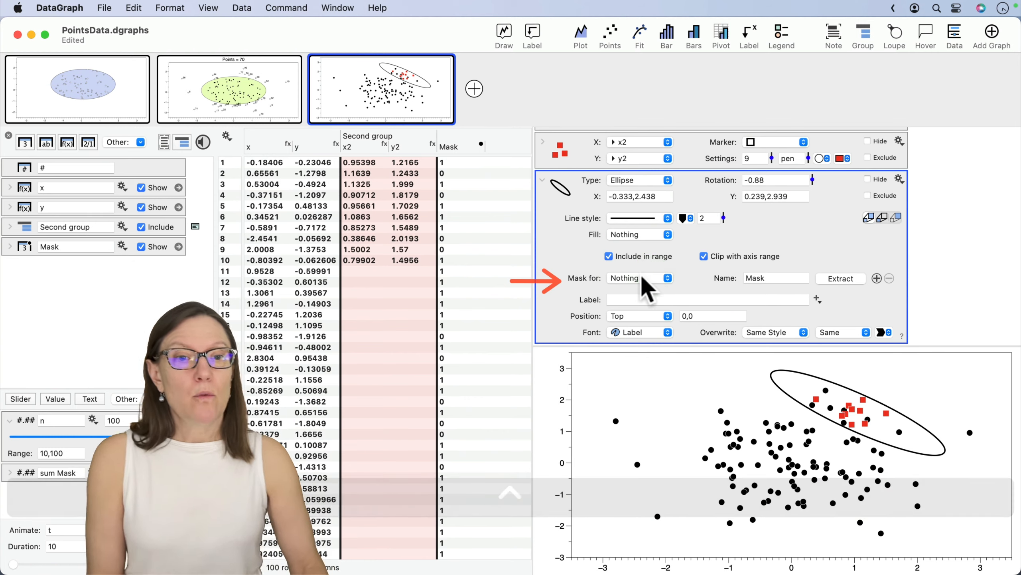
click(640, 274)
click(644, 300)
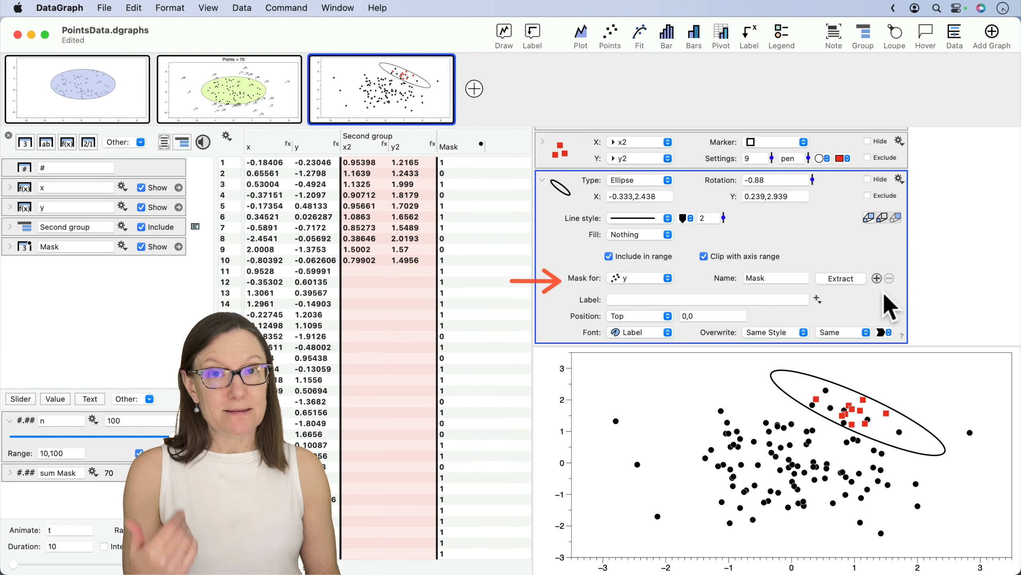
key(ctrl+a)
drag(965, 286, 886, 277)
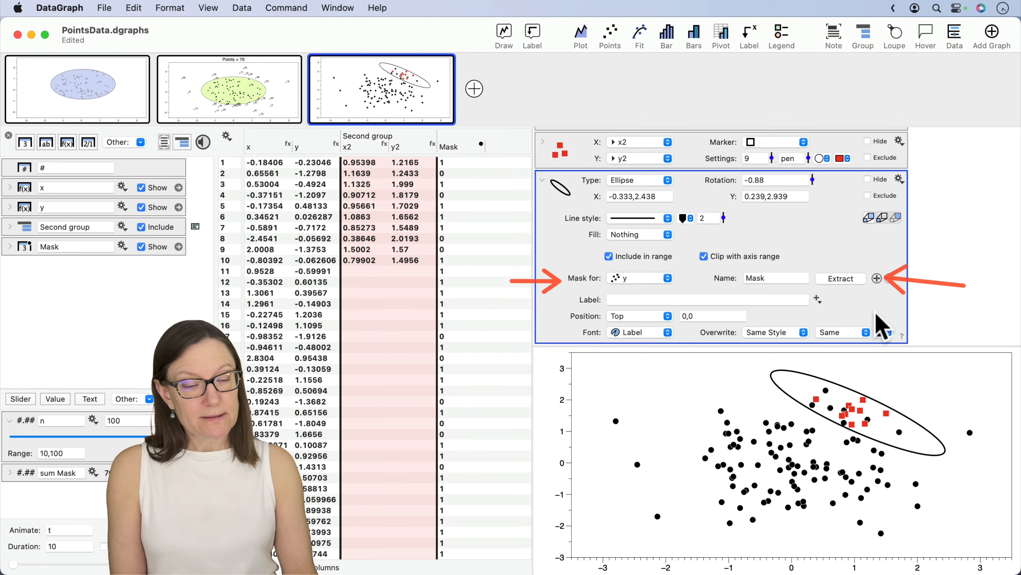
key(super)
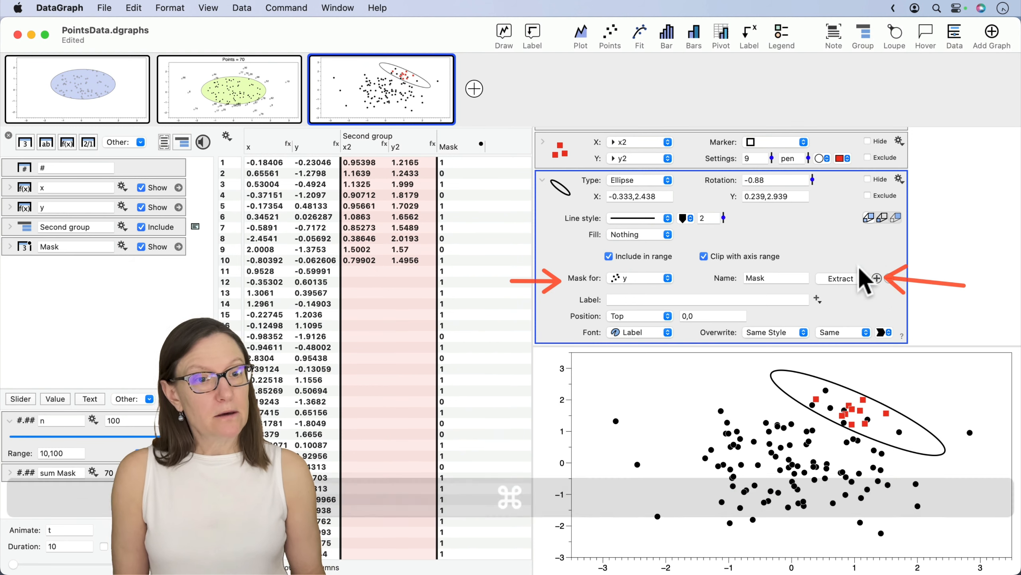
click(877, 278)
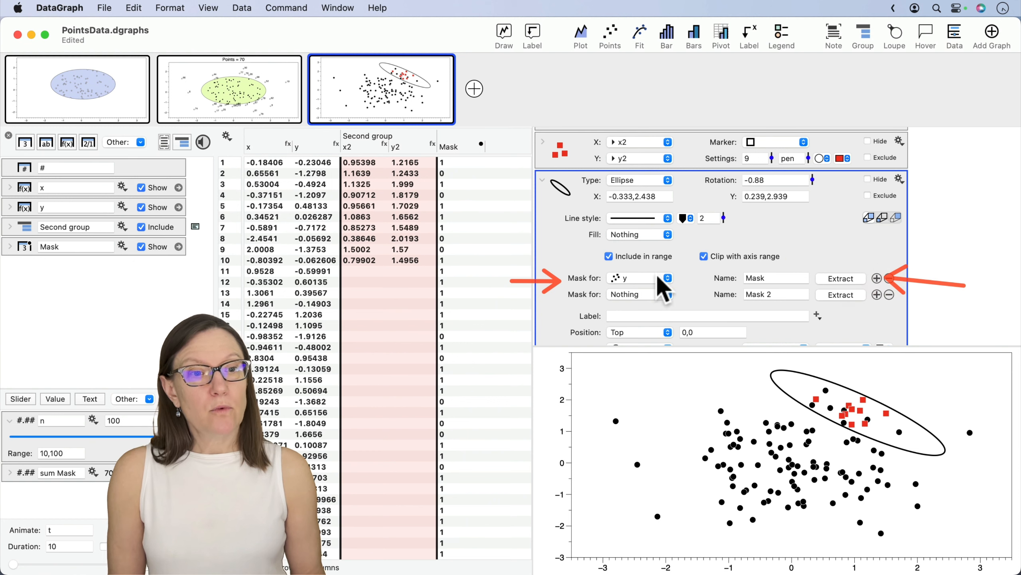
click(646, 296)
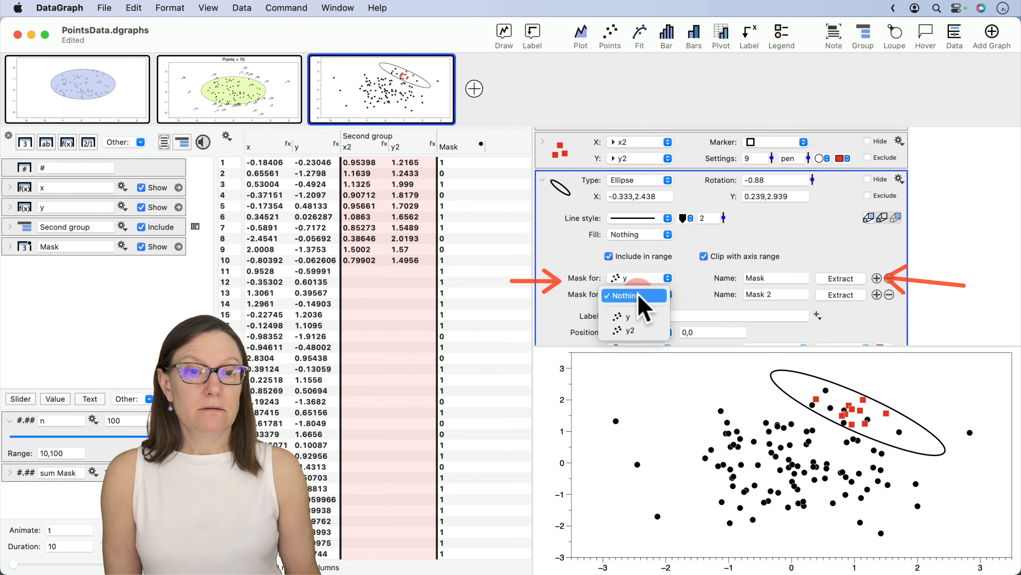
click(634, 331)
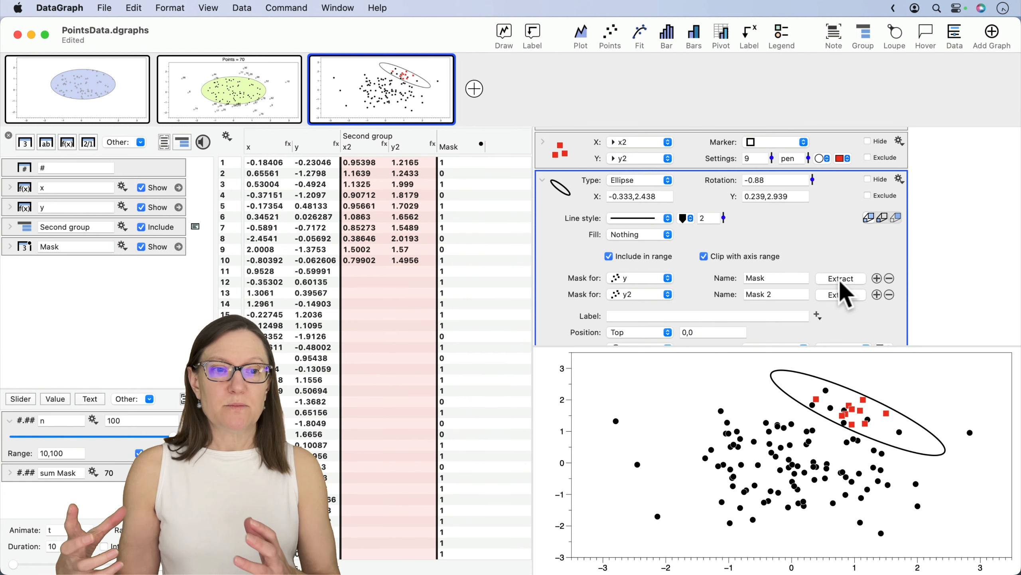
- Place the existing Mask column between y and the Second group, and expand the group with y2 selected
click(462, 146)
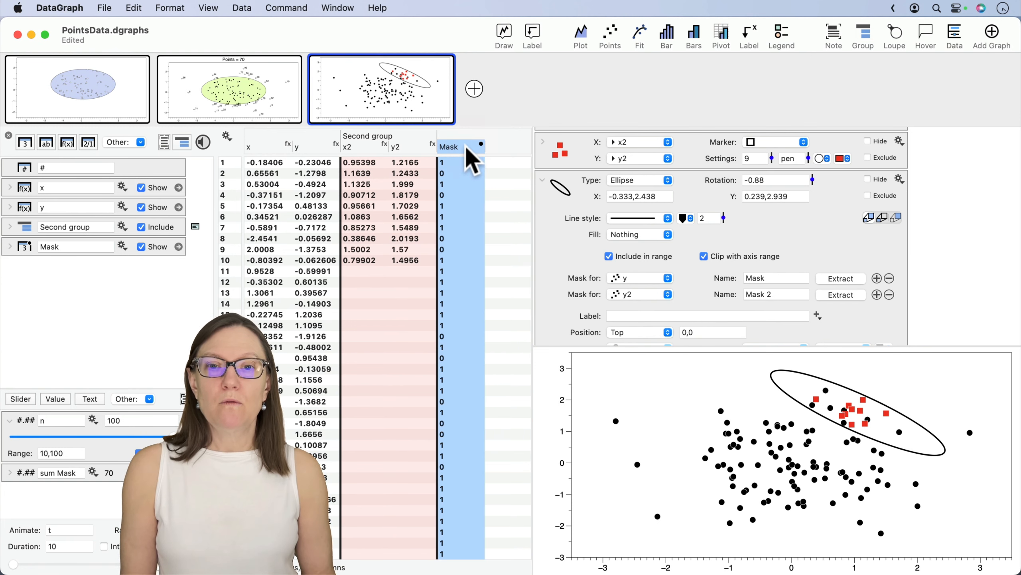
drag(467, 154, 329, 157)
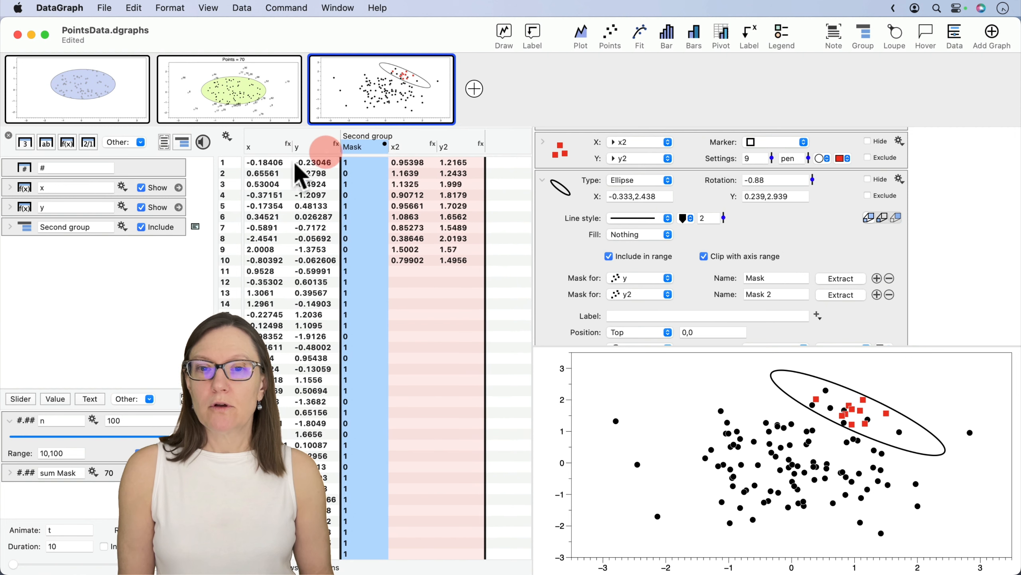
click(10, 226)
drag(31, 251, 19, 226)
click(10, 246)
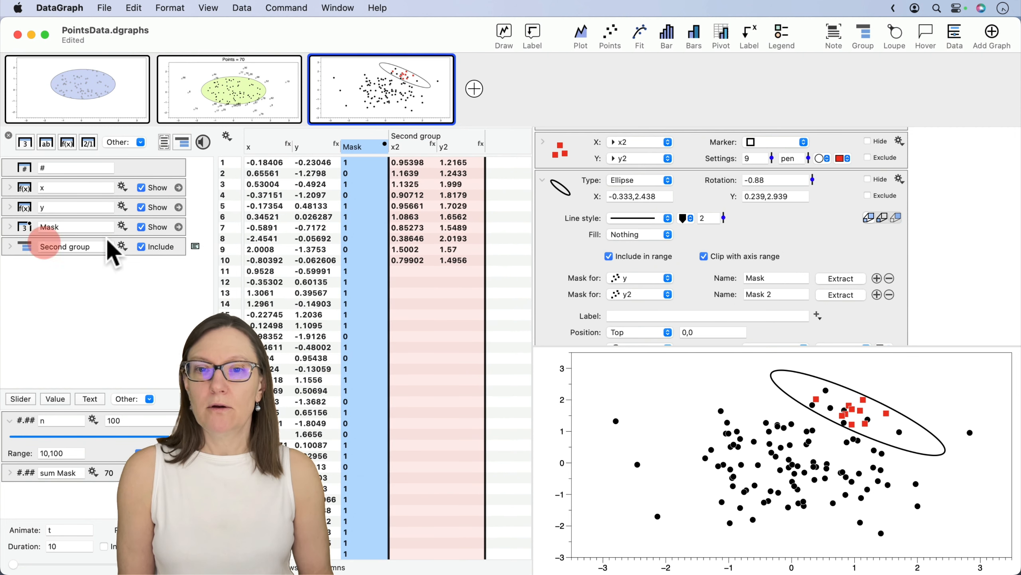
click(11, 247)
click(30, 287)
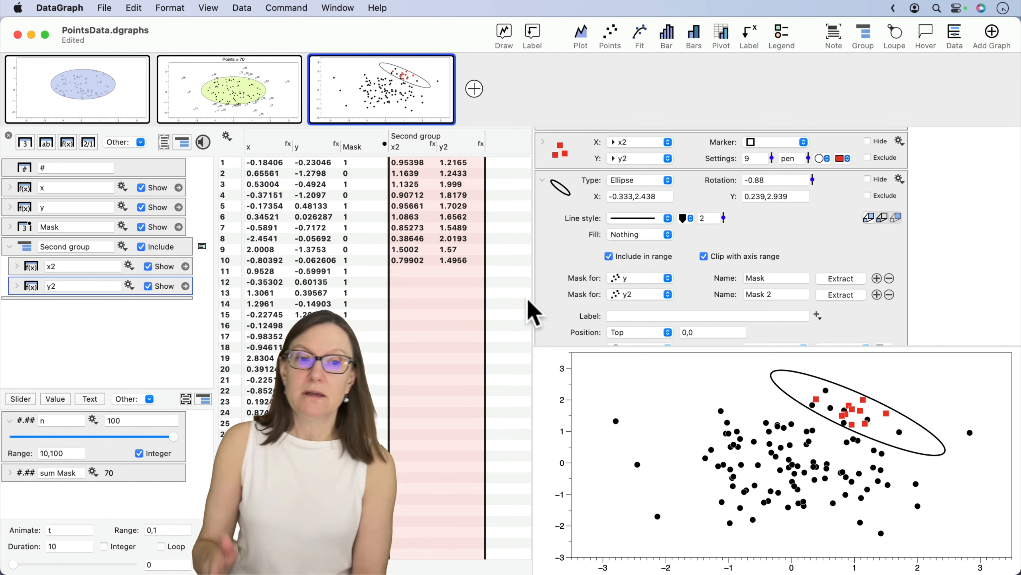
- Extract both region masks as the columns Mask and Mask 2, and move them into the Second group below y2
click(841, 279)
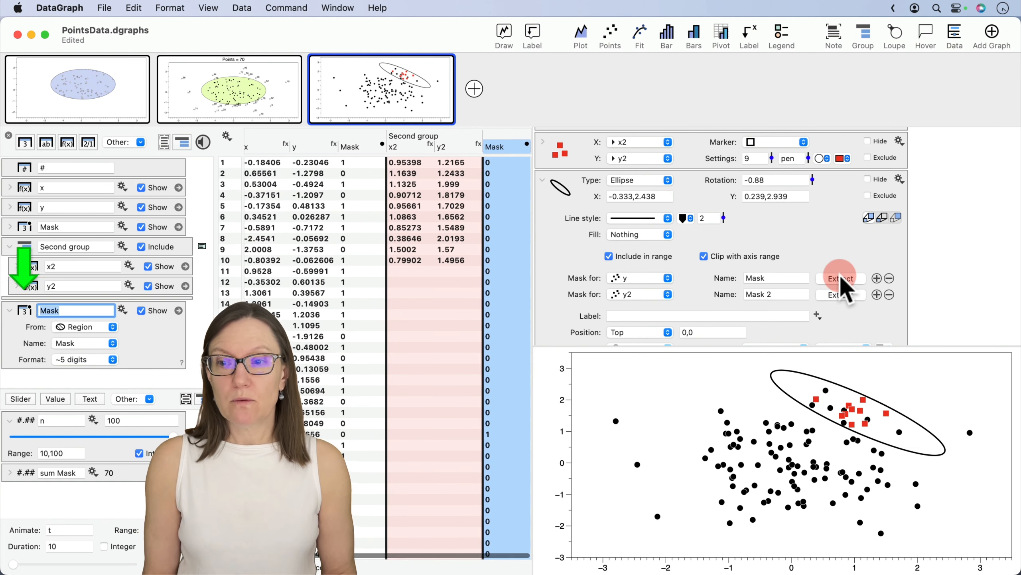
click(843, 296)
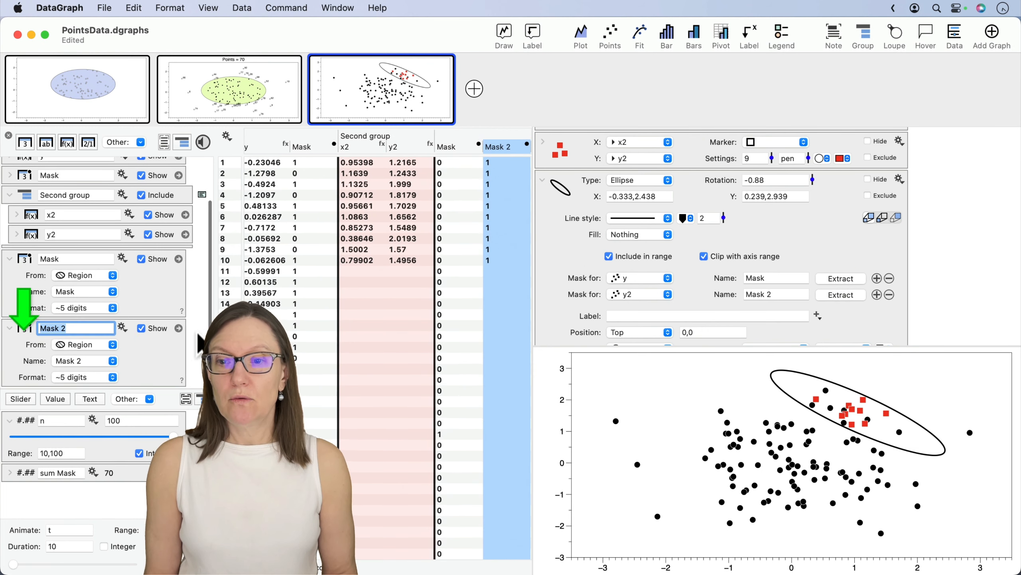
drag(198, 362, 163, 298)
drag(24, 287, 24, 242)
- Insert a vertical column divider after the y2 column in the Second group
click(407, 218)
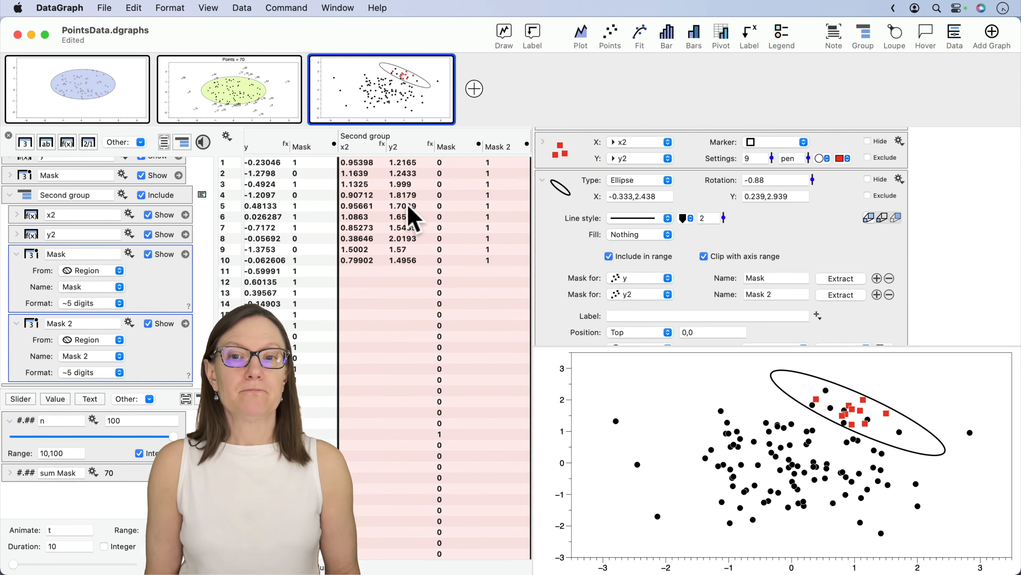
drag(410, 147, 290, 147)
click(141, 142)
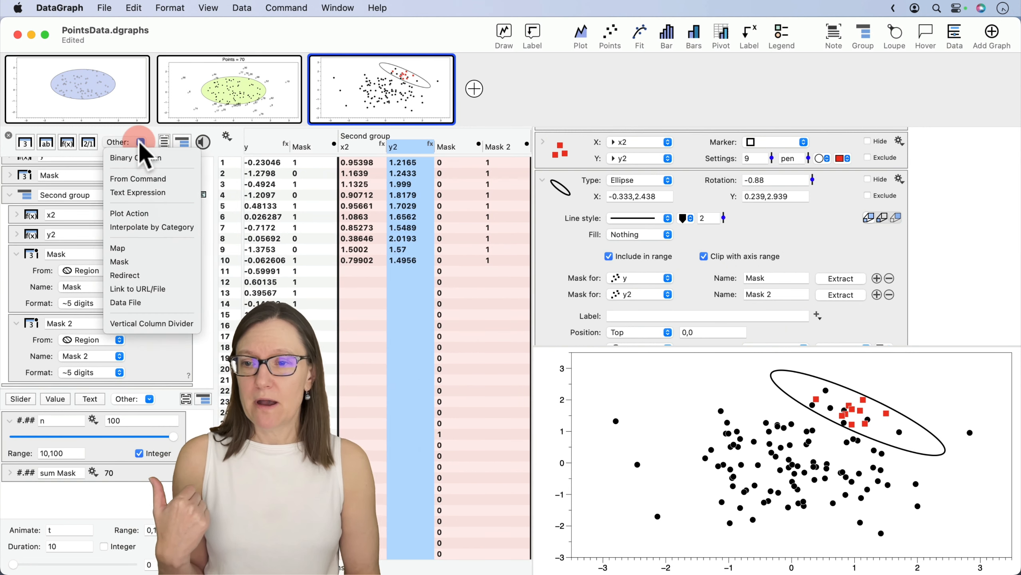
click(154, 324)
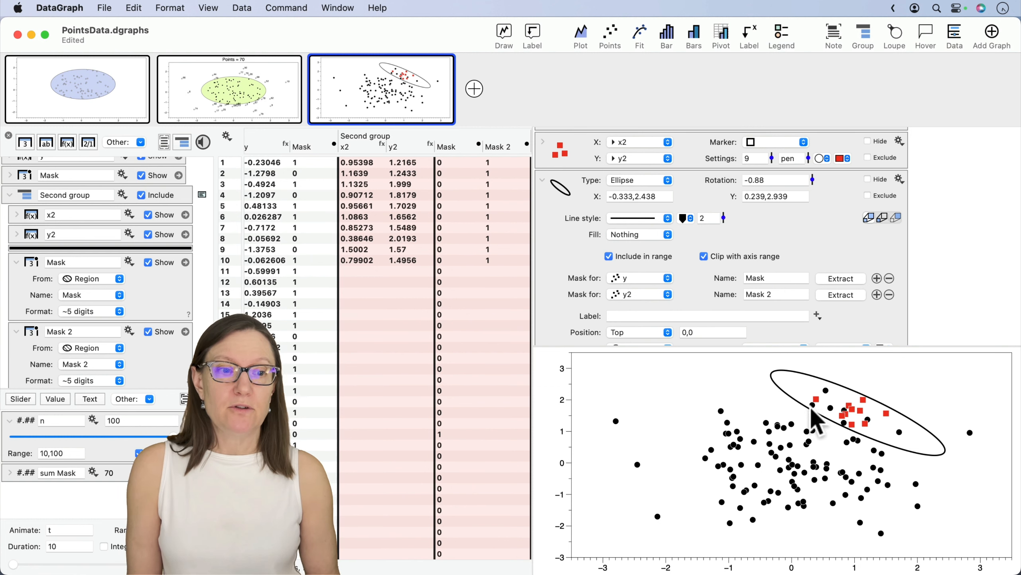
- Move the ellipse to about -0.416 to 2.355 in x and 0.321 to 3.021 in y
mouse_move(867, 427)
mouse_down()
mouse_move(850, 420)
mouse_move(820, 453)
mouse_move(829, 451)
mouse_move(824, 463)
mouse_move(828, 446)
mouse_move(864, 414)
mouse_up()
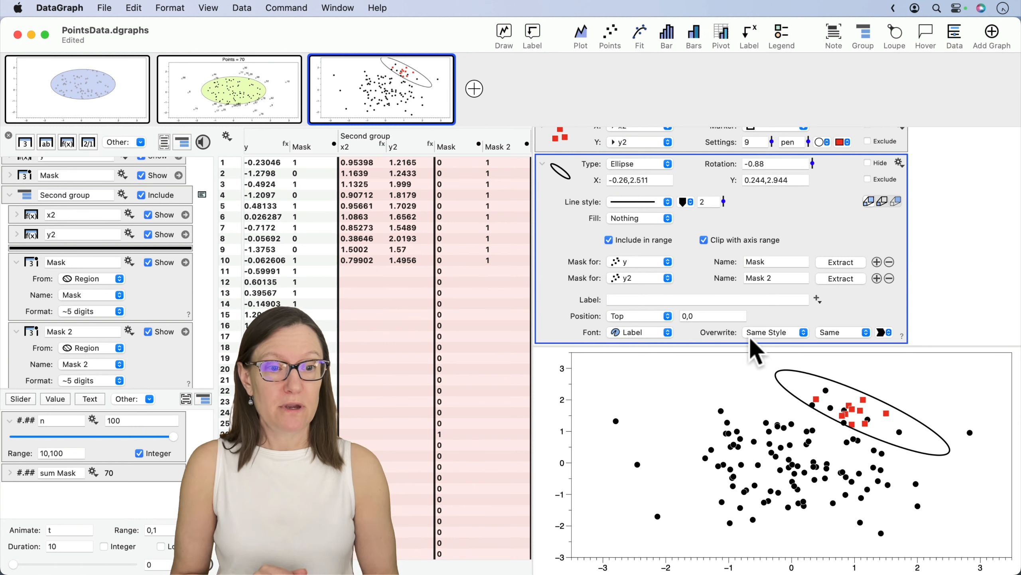
click(836, 403)
drag(836, 403, 826, 400)
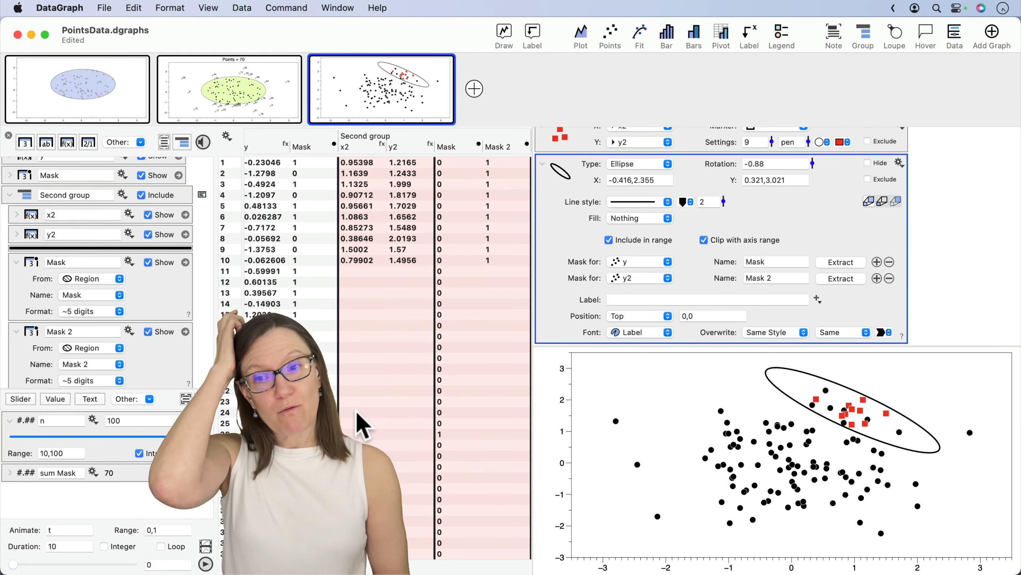
- Add an Expression variable below sum Mask and enlarge the variable list to show it fully
click(150, 398)
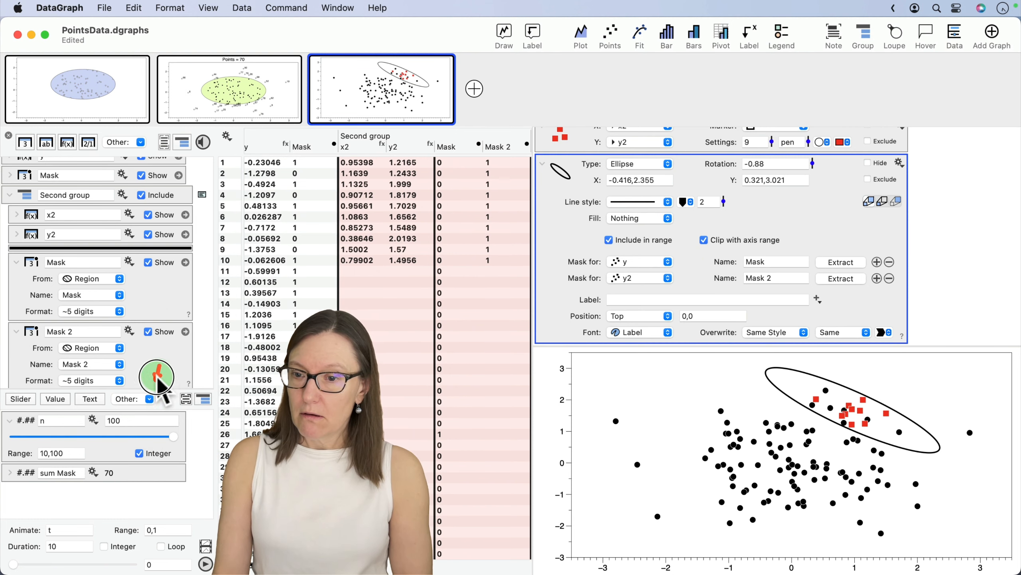
click(149, 398)
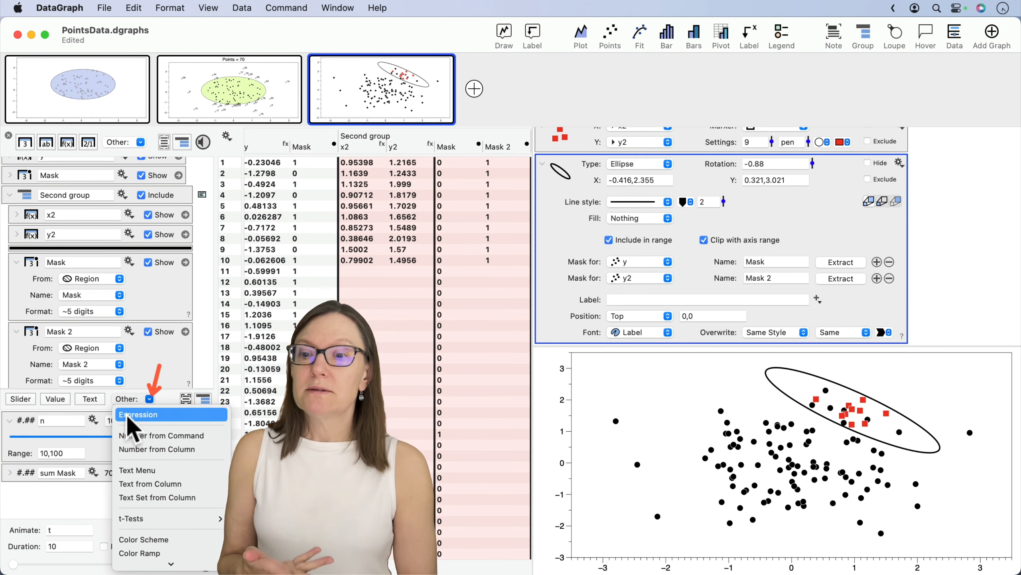
click(156, 416)
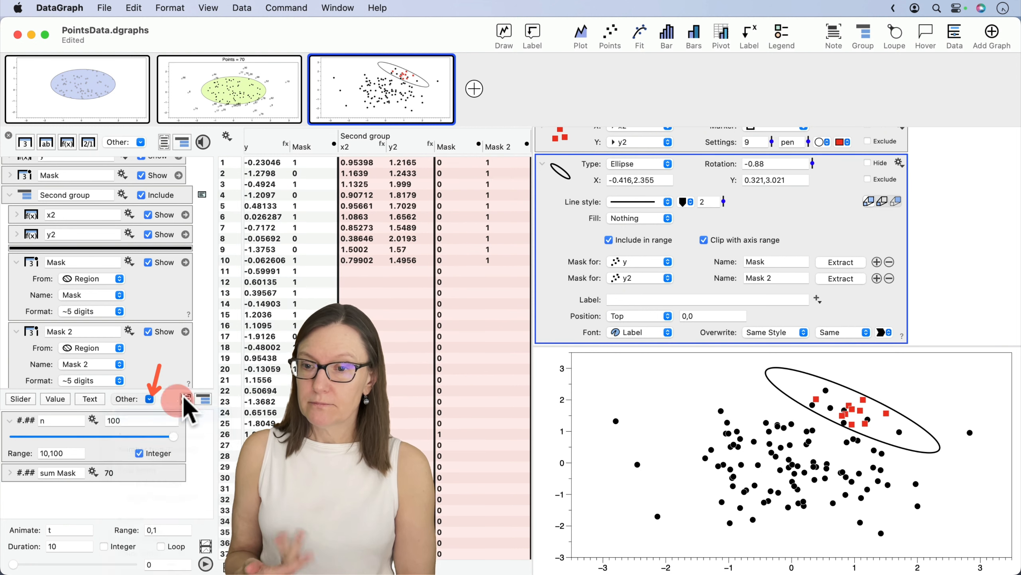
drag(167, 389, 168, 323)
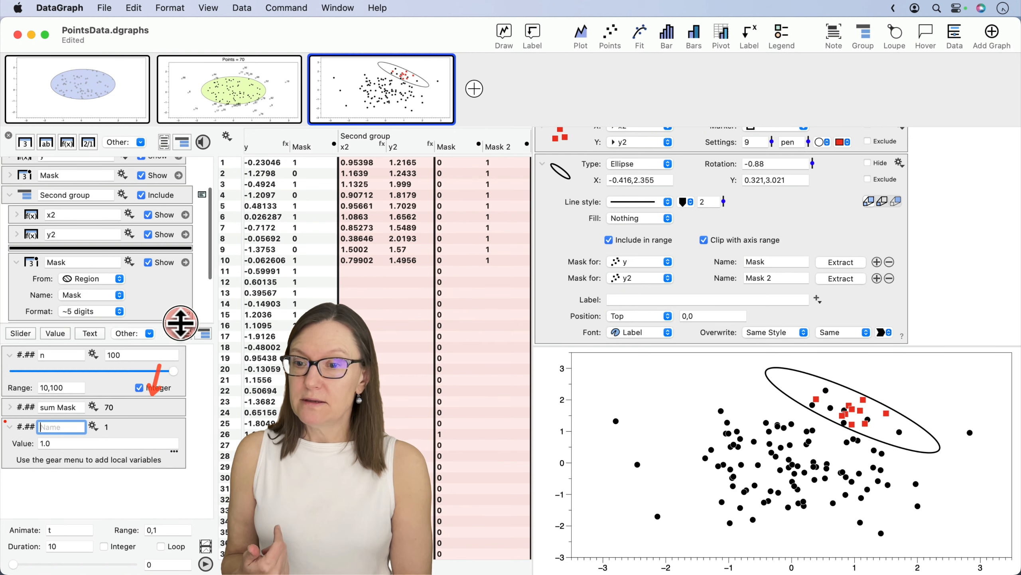
click(16, 434)
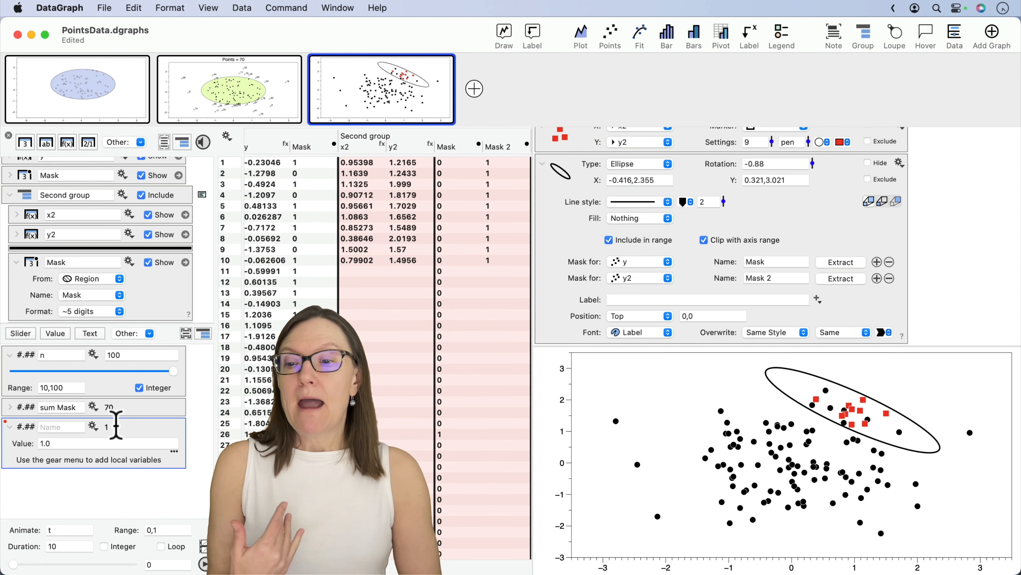
- Add a number from column to the new expression, using the sum of the Second group's Mask column
click(93, 426)
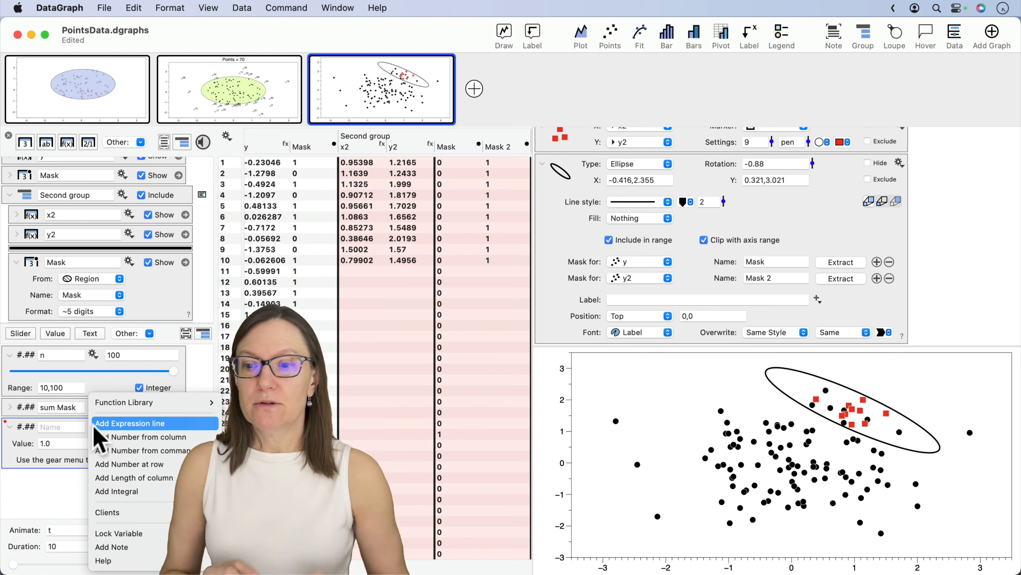
click(134, 439)
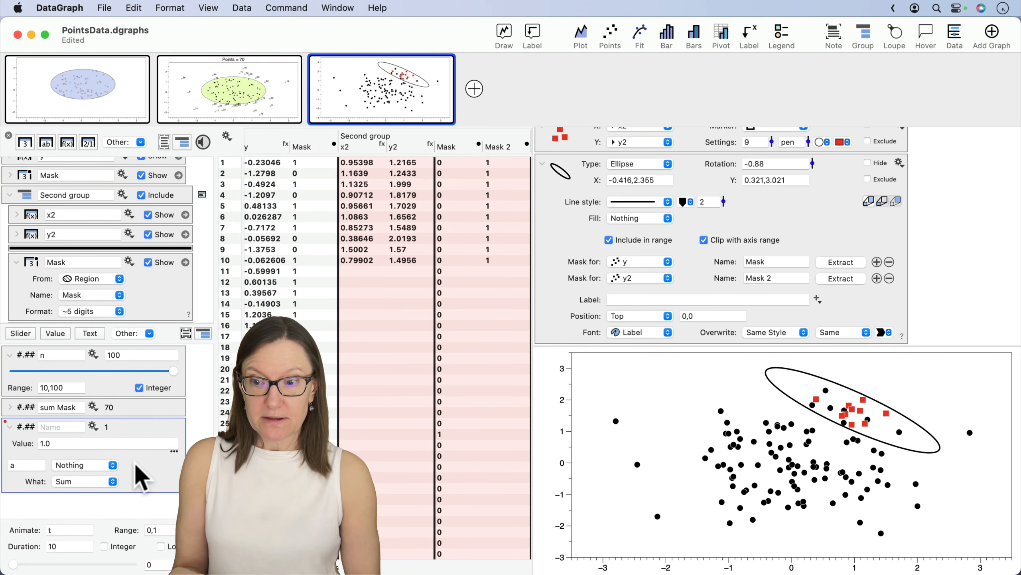
click(75, 466)
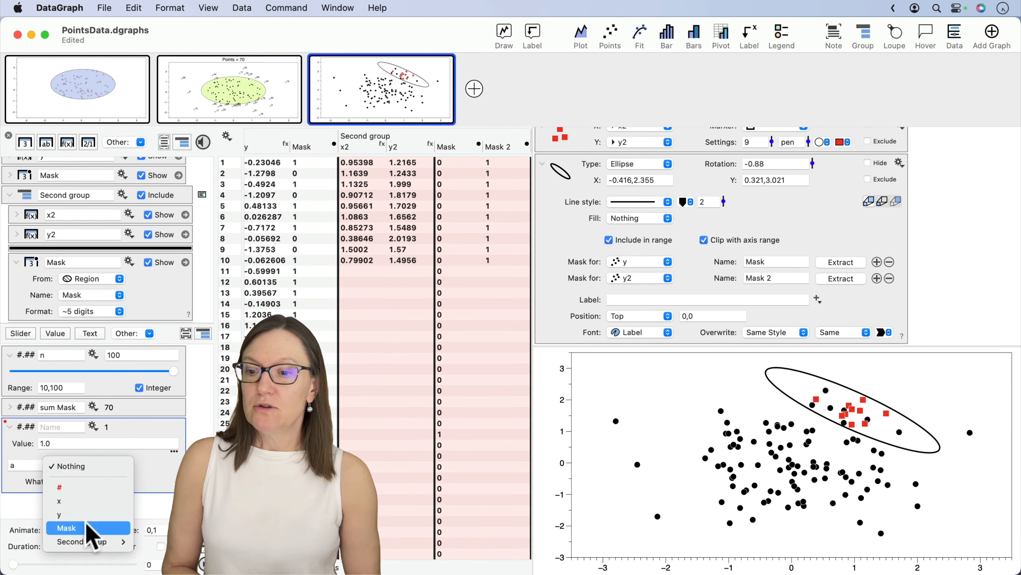
mouse_move(84, 542)
click(145, 546)
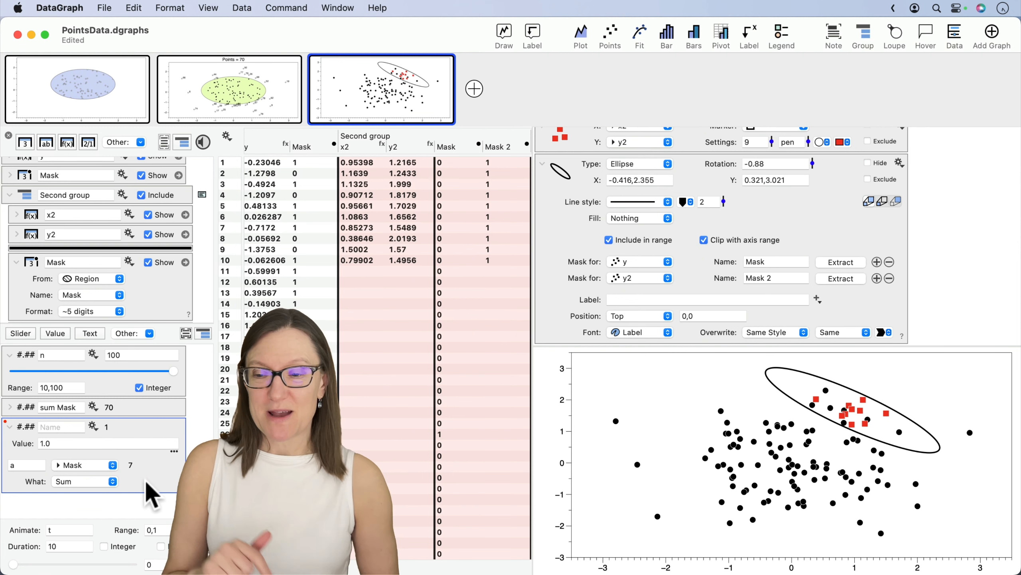
- Add a second number from column to the expression, using the sum of the Second group's Mask 2 column
click(93, 424)
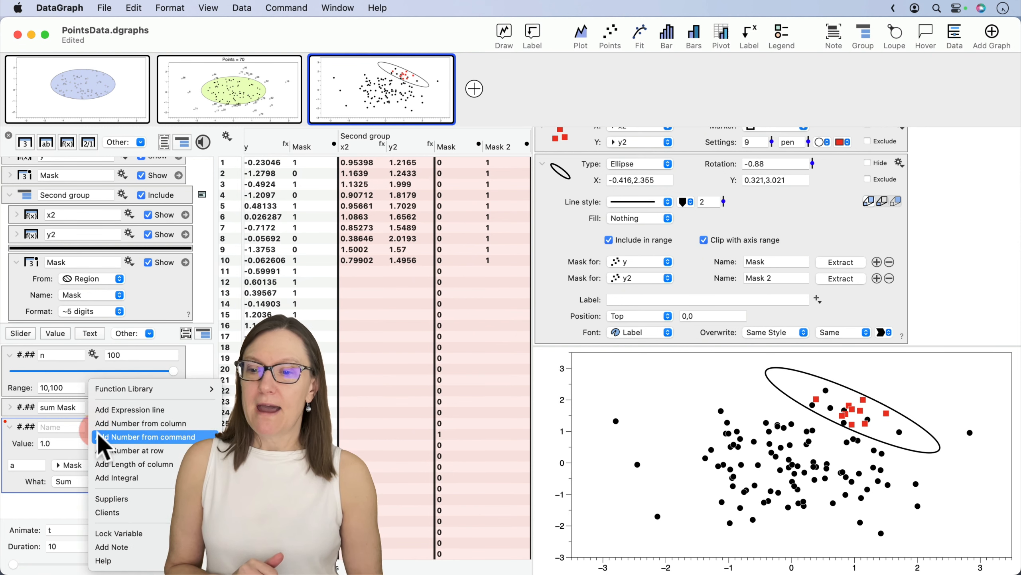
click(114, 424)
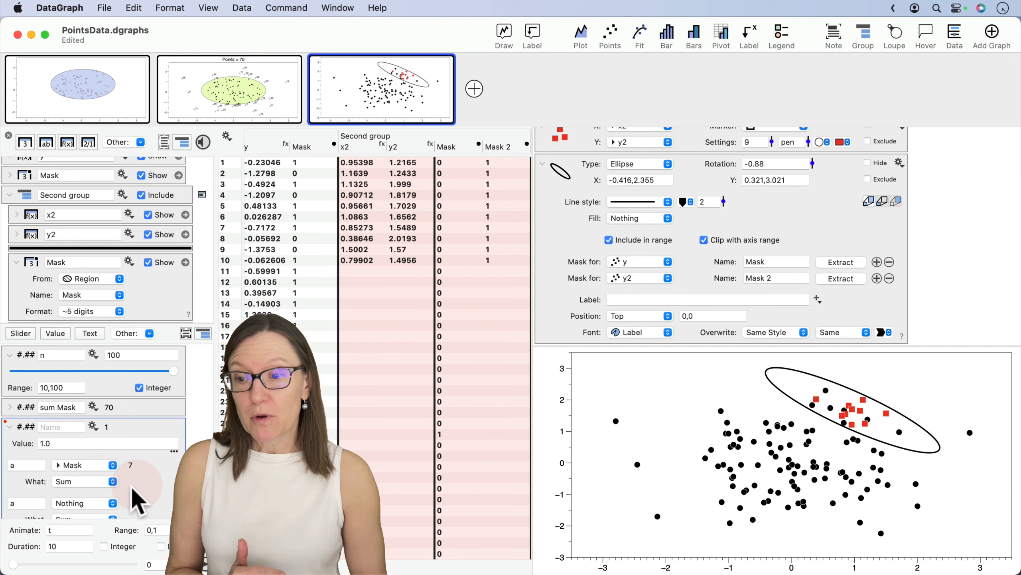
click(102, 509)
mouse_move(96, 561)
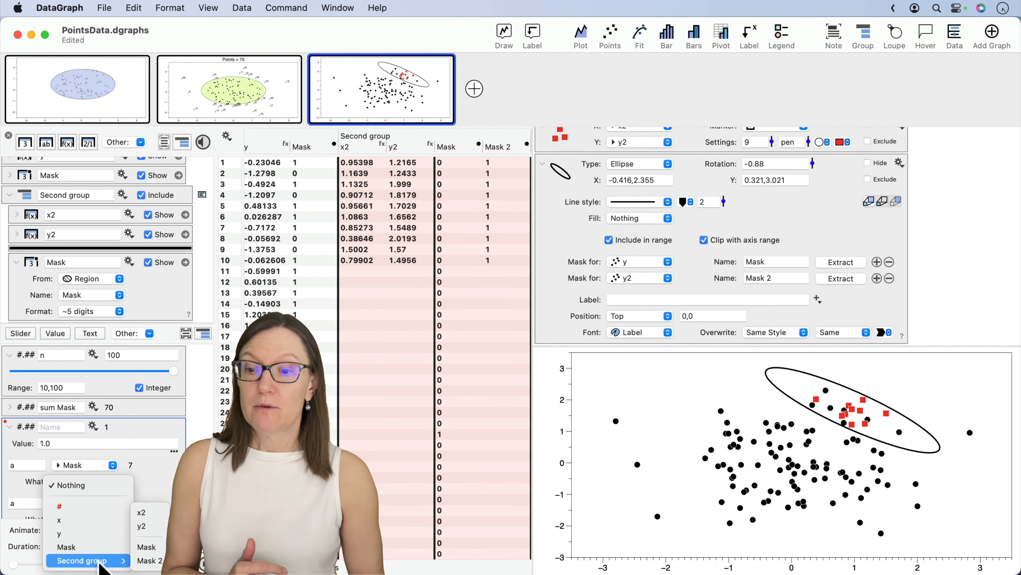
click(143, 561)
scroll(153, 471, down, 2)
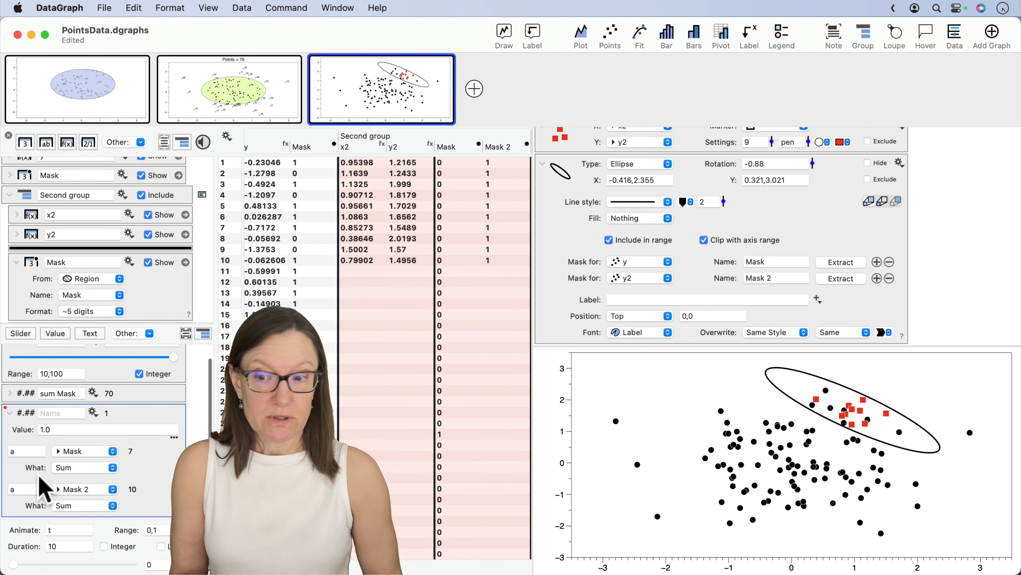
click(93, 466)
mouse_move(92, 563)
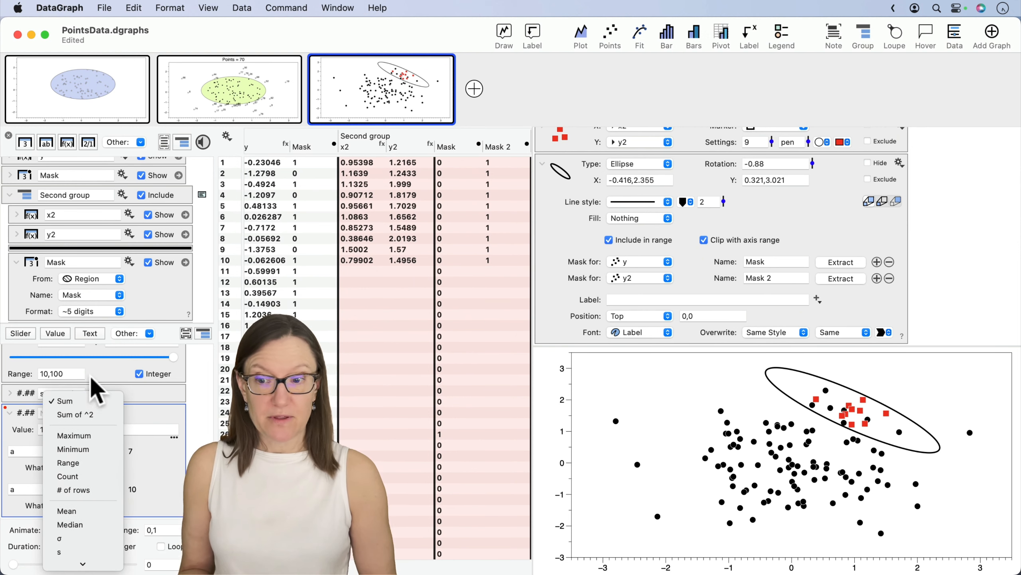
click(180, 463)
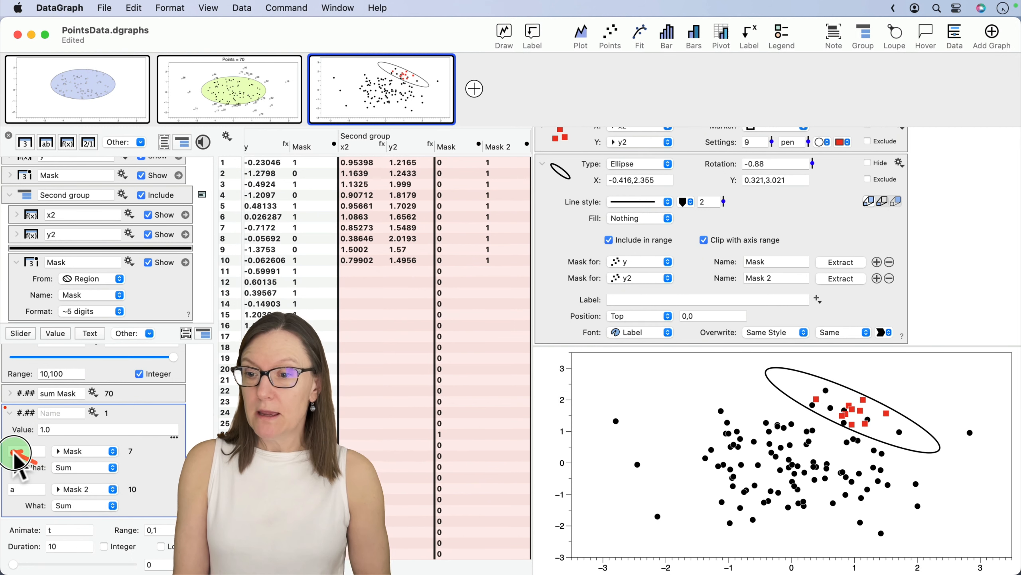
- Rename the local variable for Mask 2 as b and set the expression's value to a+b
drag(36, 505, 20, 491)
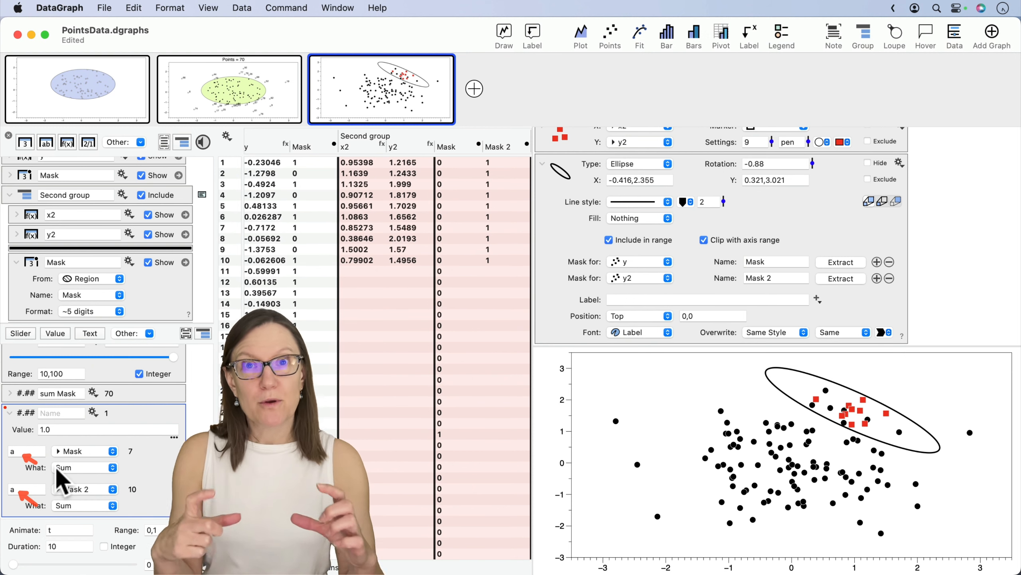
click(12, 491)
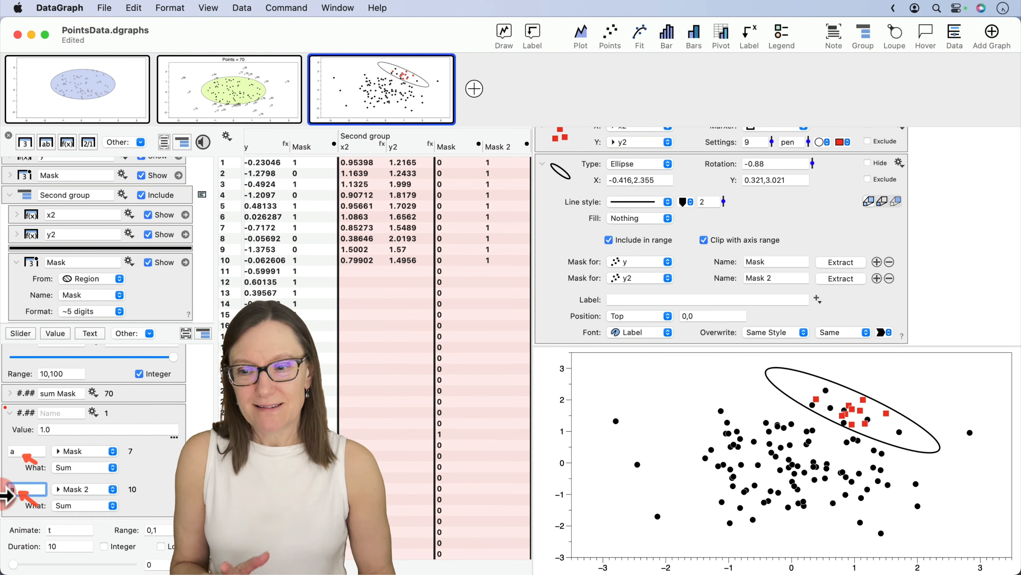
text(b)
click(37, 476)
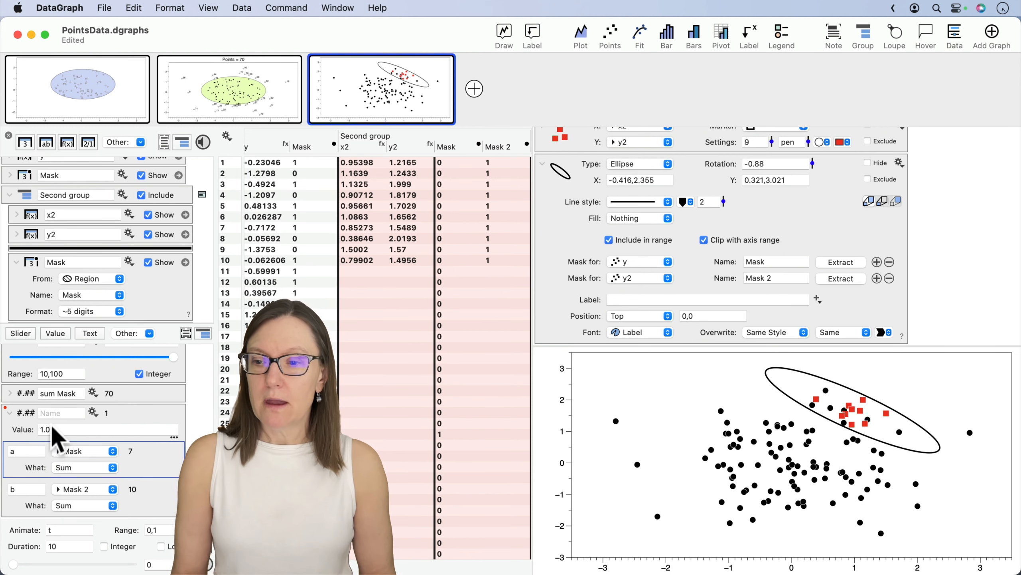
click(51, 428)
text(a+b)
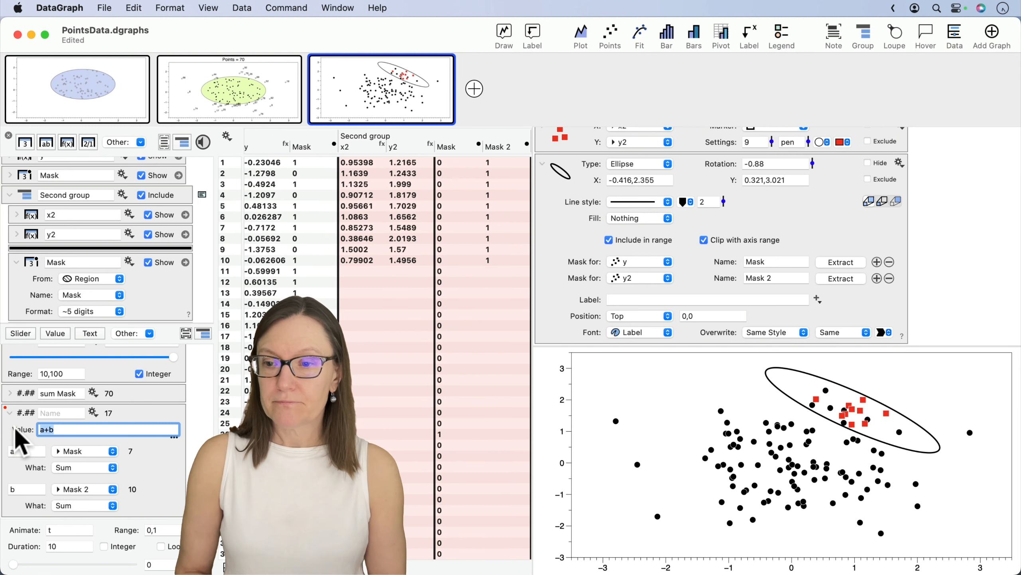
click(137, 411)
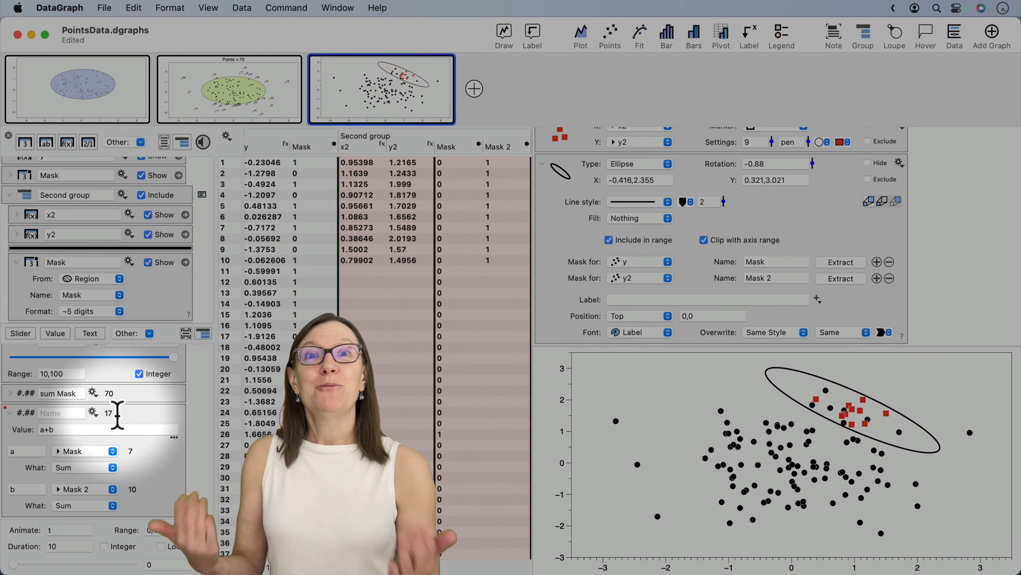
- Name the a+b expression variable Total
click(60, 413)
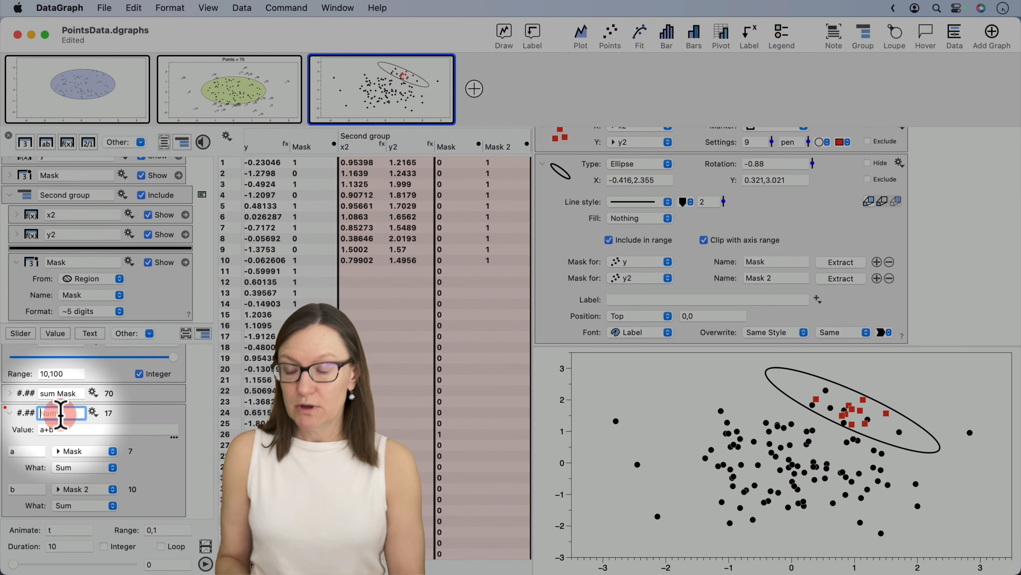
text(Tota)
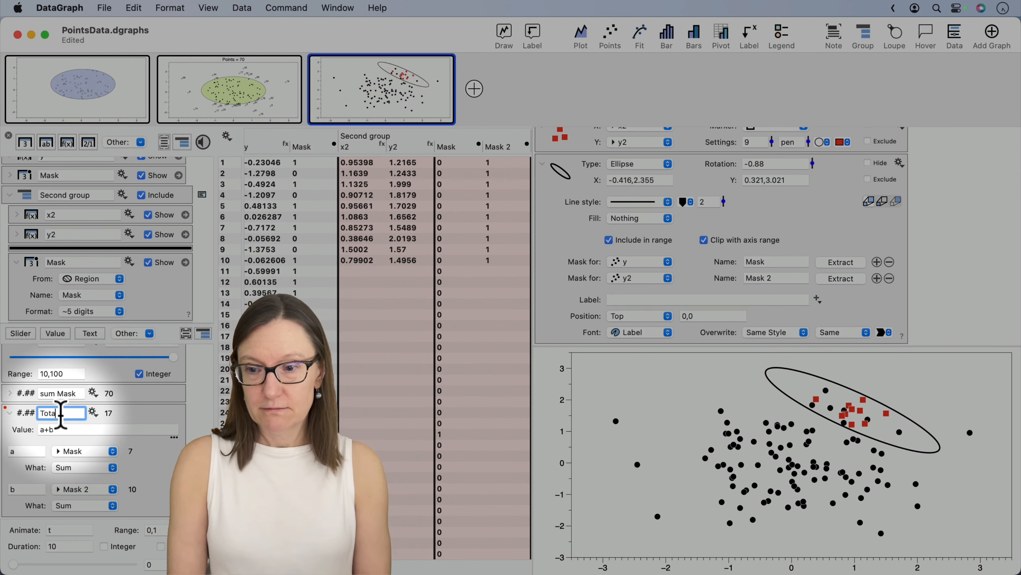
text(l)
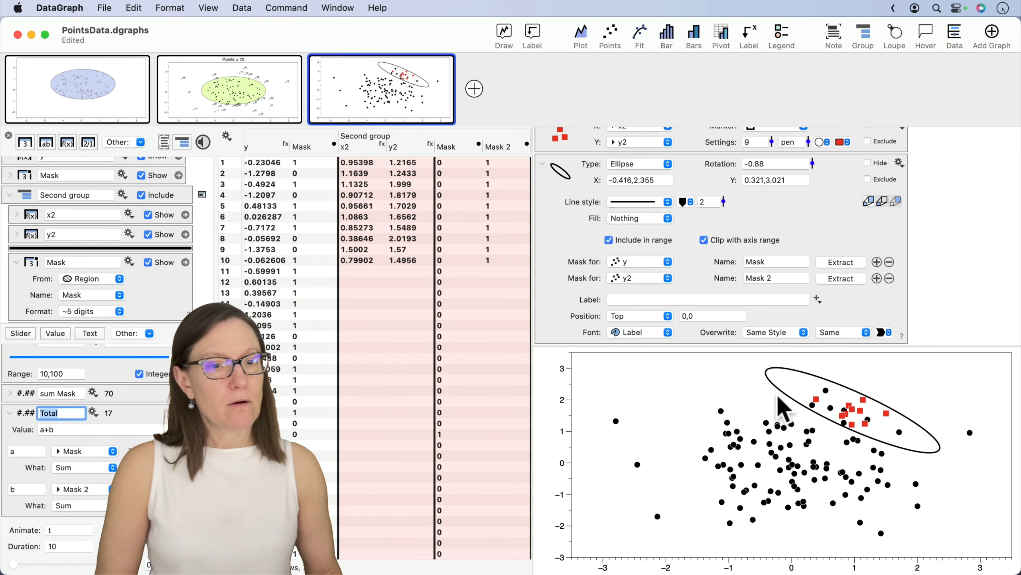
- Label the ellipse region with "Total = " followed by the Total variable, and set the label's font size to +50%
scroll(692, 258, down, 1)
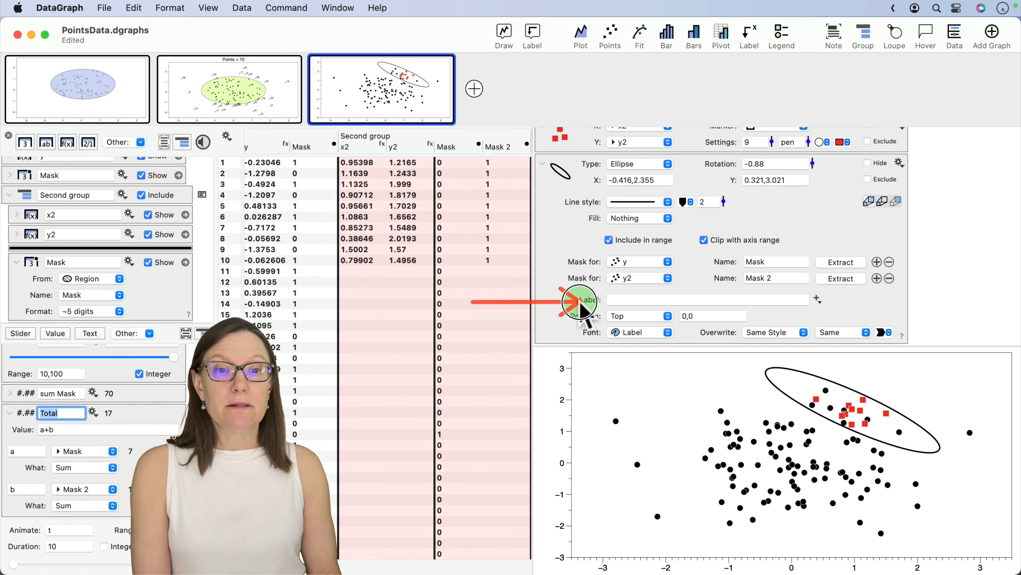
click(617, 301)
text(Total =)
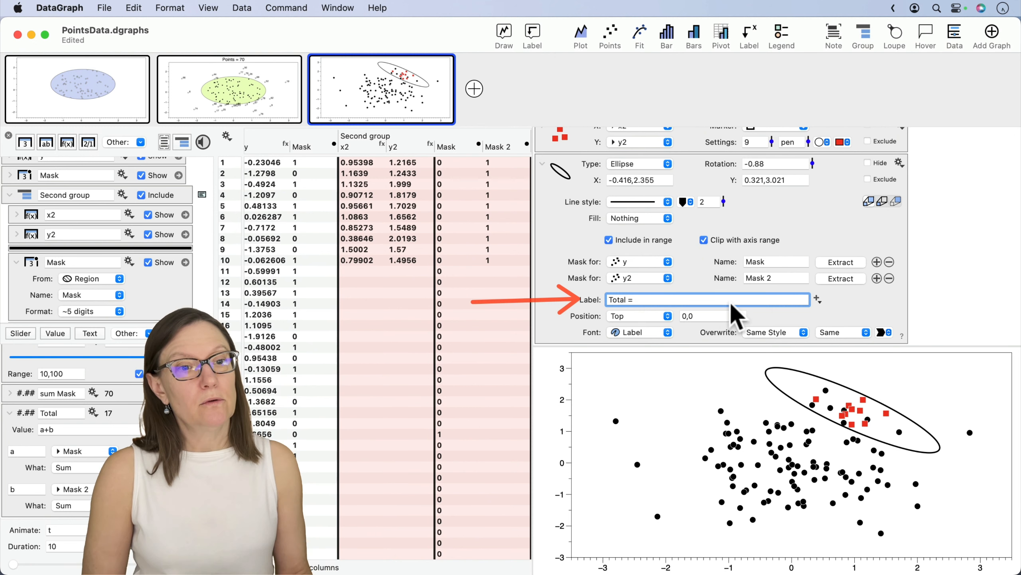
click(817, 298)
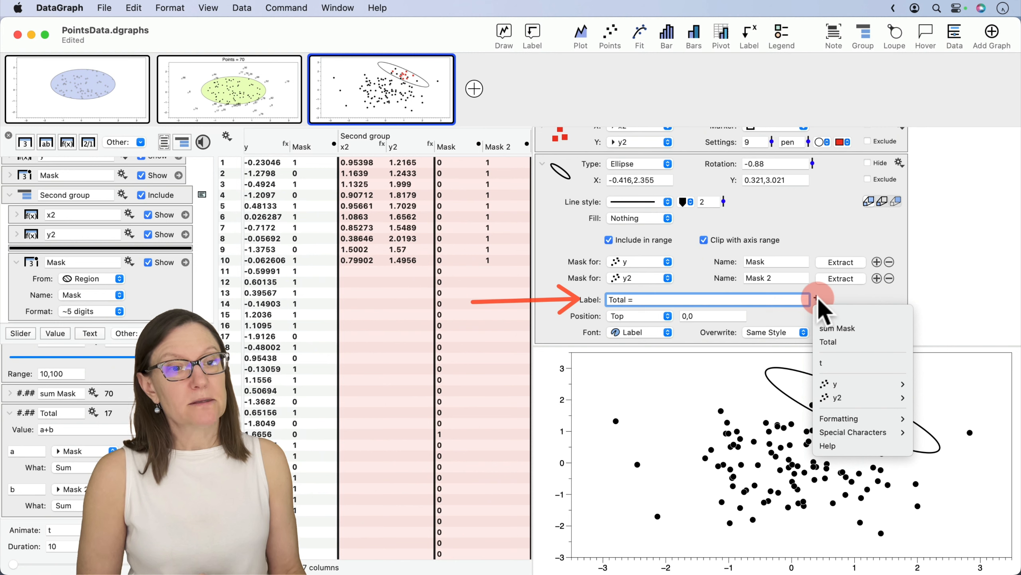
click(831, 342)
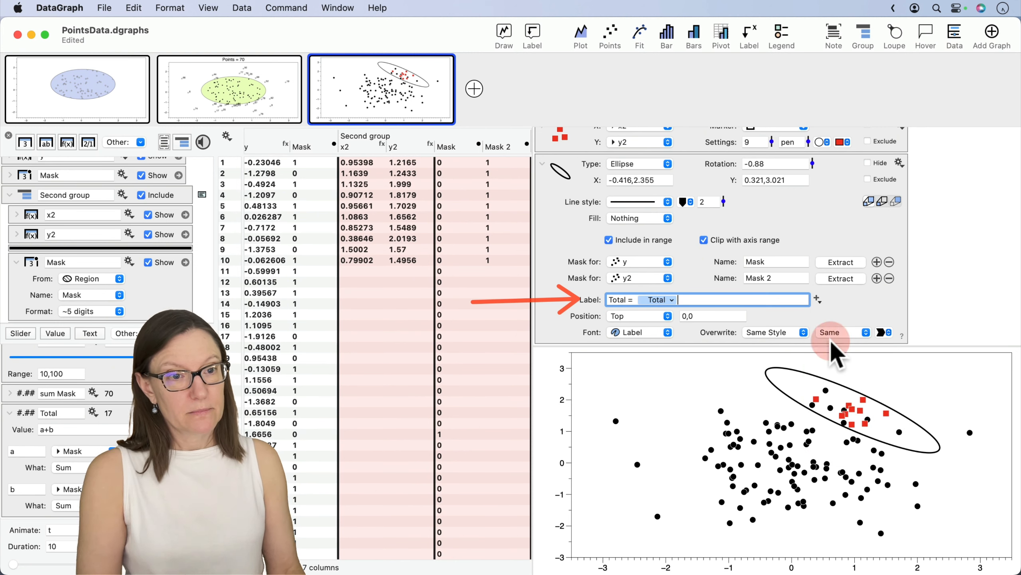
key(Return)
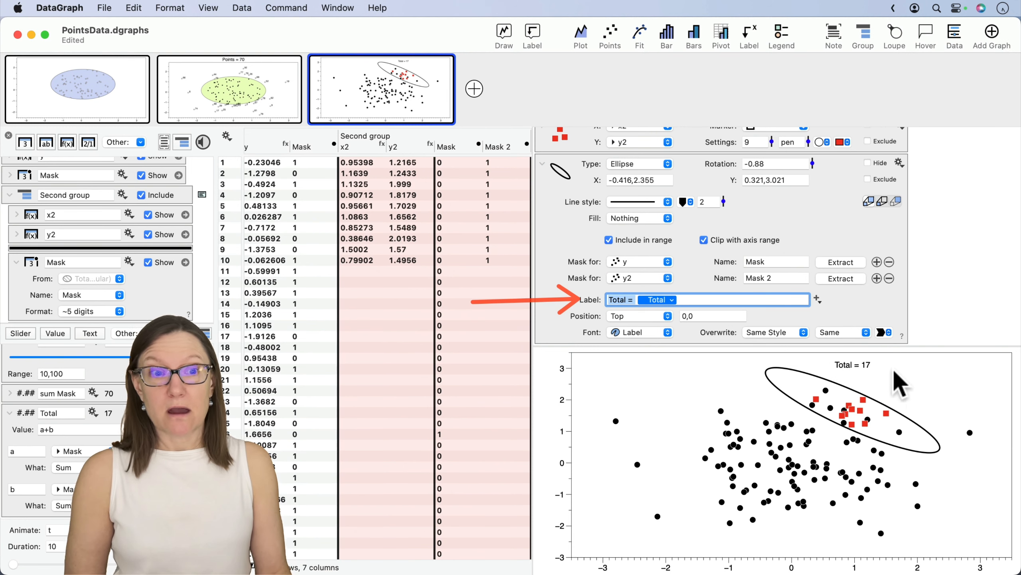
click(844, 341)
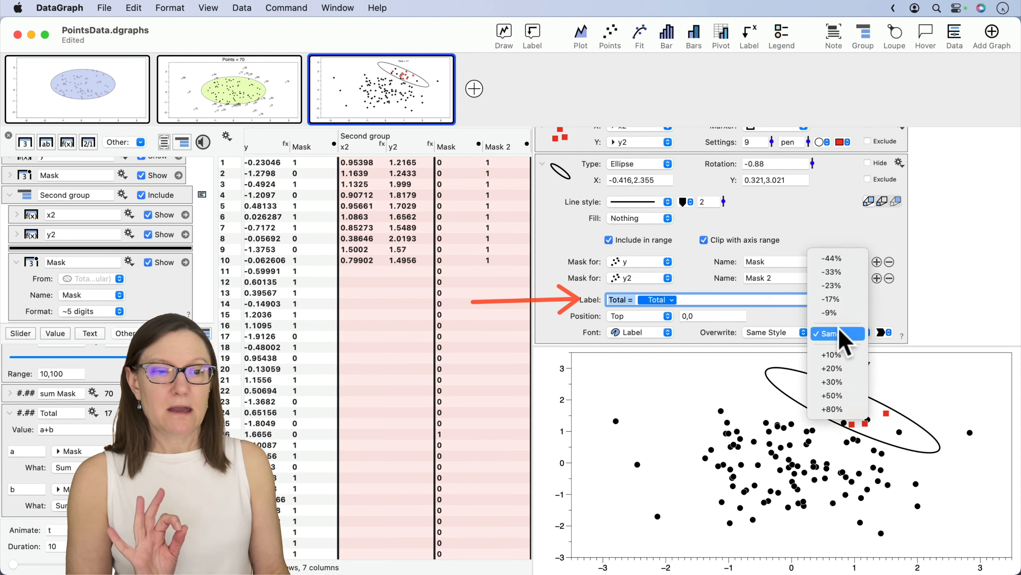
click(831, 395)
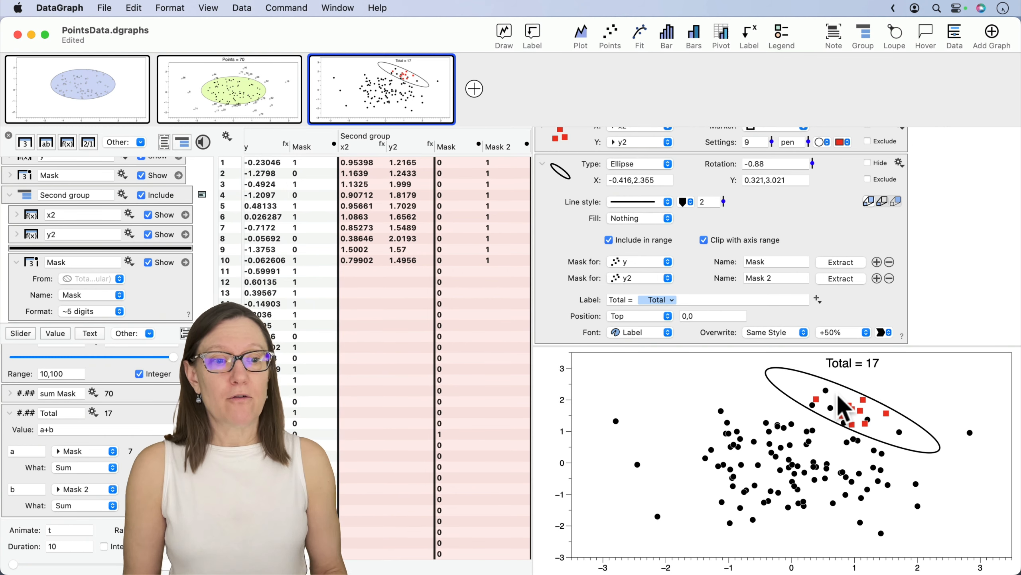
- Move the ellipse to about -0.27 to 2.501 in x and 0.21 to 2.91 in y, and start adjusting the n slider
mouse_move(849, 412)
mouse_down()
mouse_move(776, 449)
mouse_move(734, 439)
mouse_move(864, 405)
mouse_move(862, 446)
mouse_move(810, 467)
mouse_move(748, 399)
mouse_move(911, 419)
mouse_move(866, 410)
mouse_up()
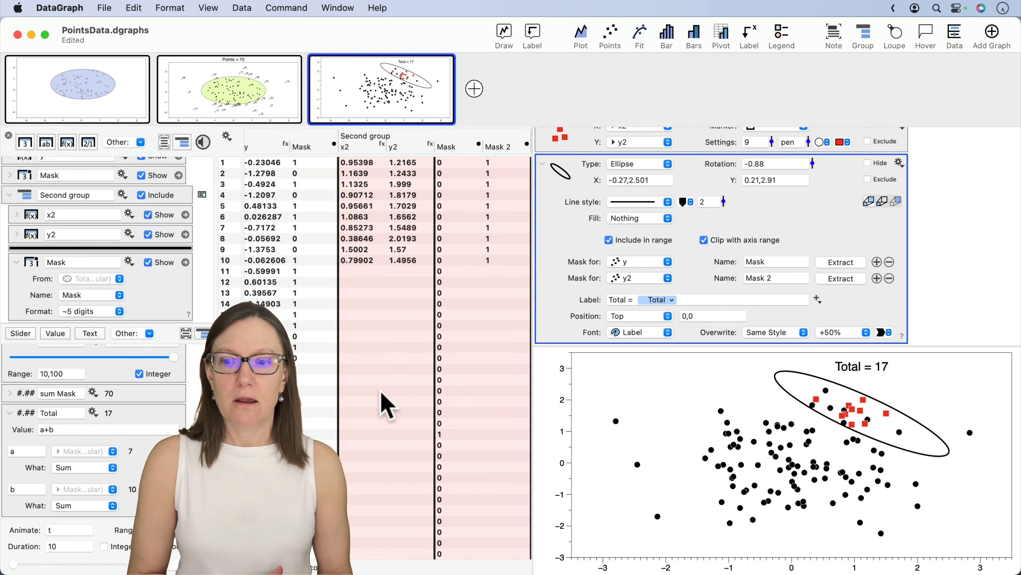
scroll(165, 380, up, 2)
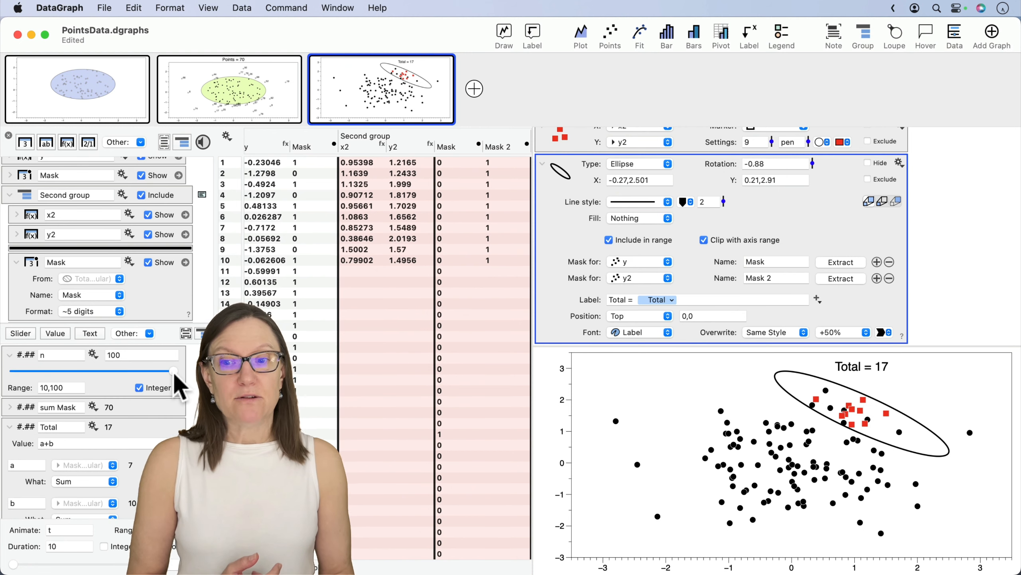
mouse_move(176, 375)
mouse_down()
mouse_move(28, 369)
mouse_move(179, 370)
mouse_up()
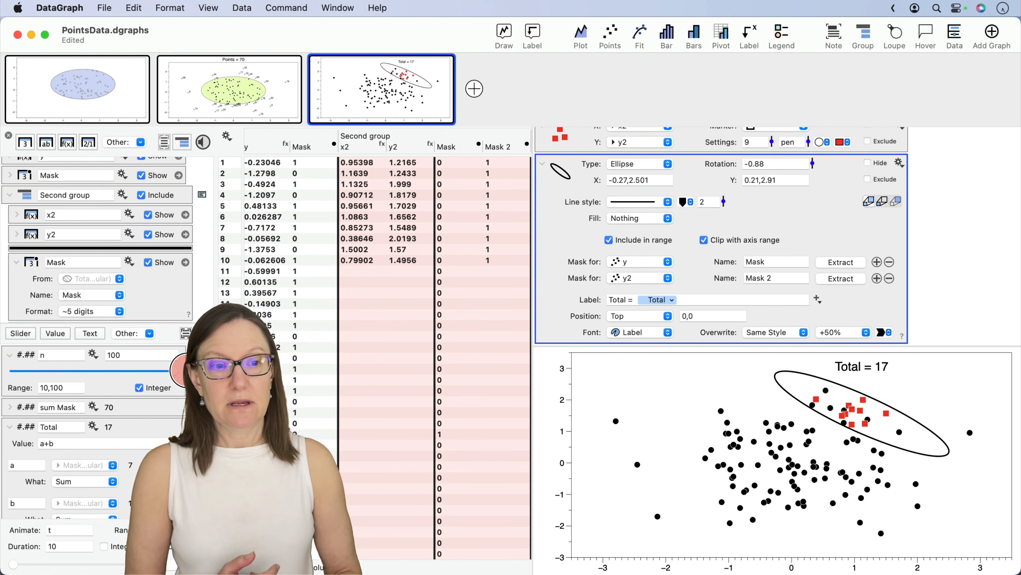